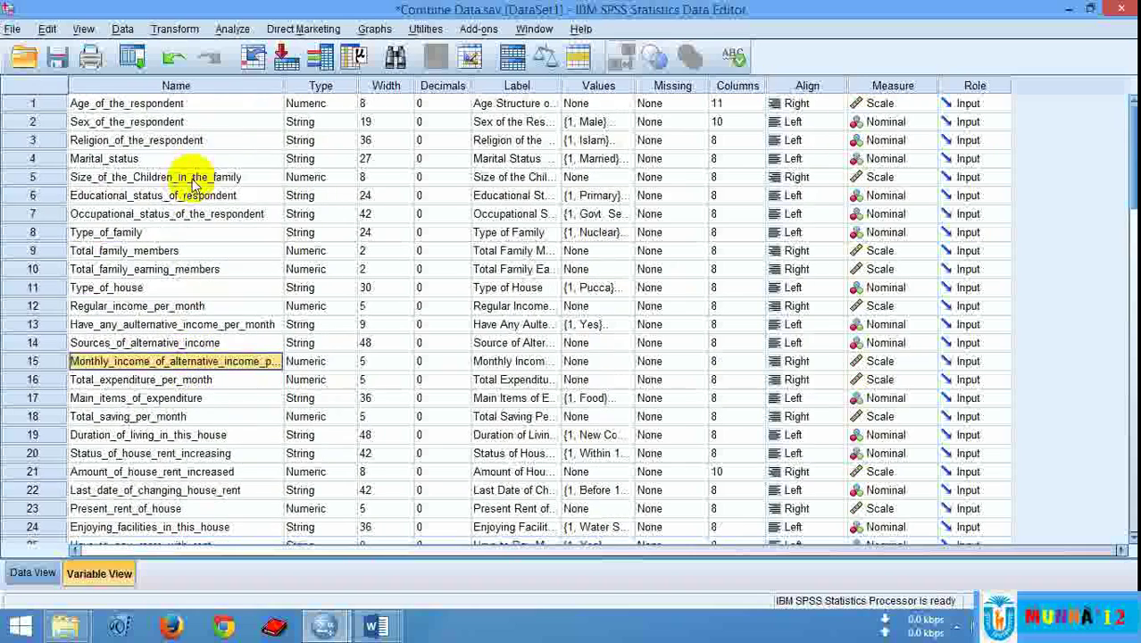
Look over the survey variables in the data editor, and bring up the Output3 viewer window
{"action": "scroll", "coordinate": [163, 359], "scroll_direction": "down", "scroll_amount": 9}
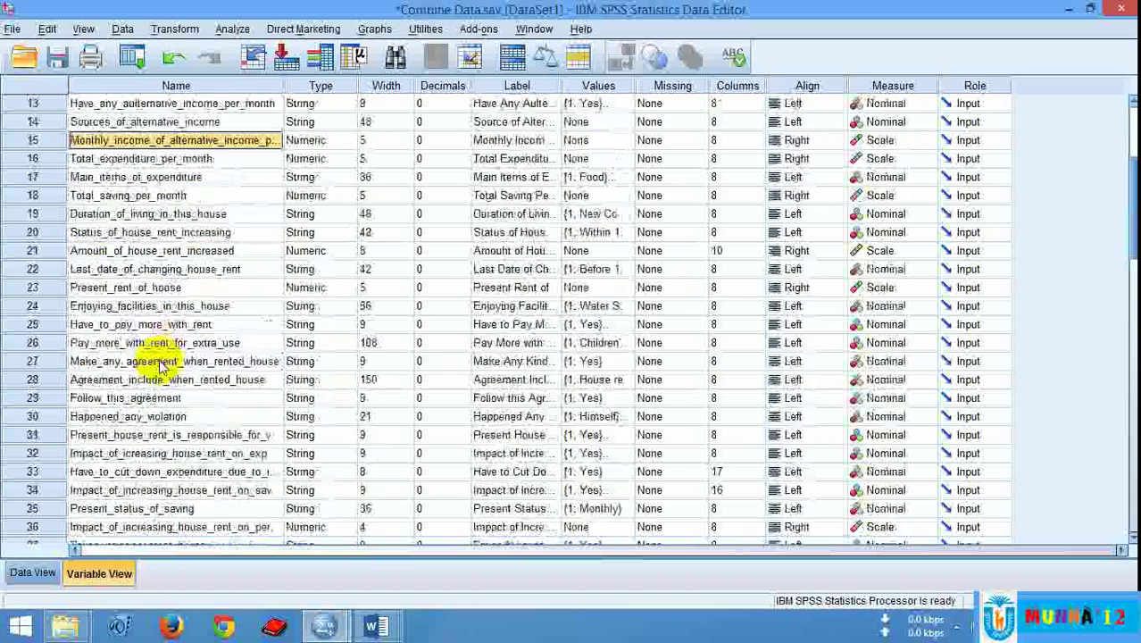
{"action": "scroll", "coordinate": [158, 364], "scroll_direction": "up", "scroll_amount": 4}
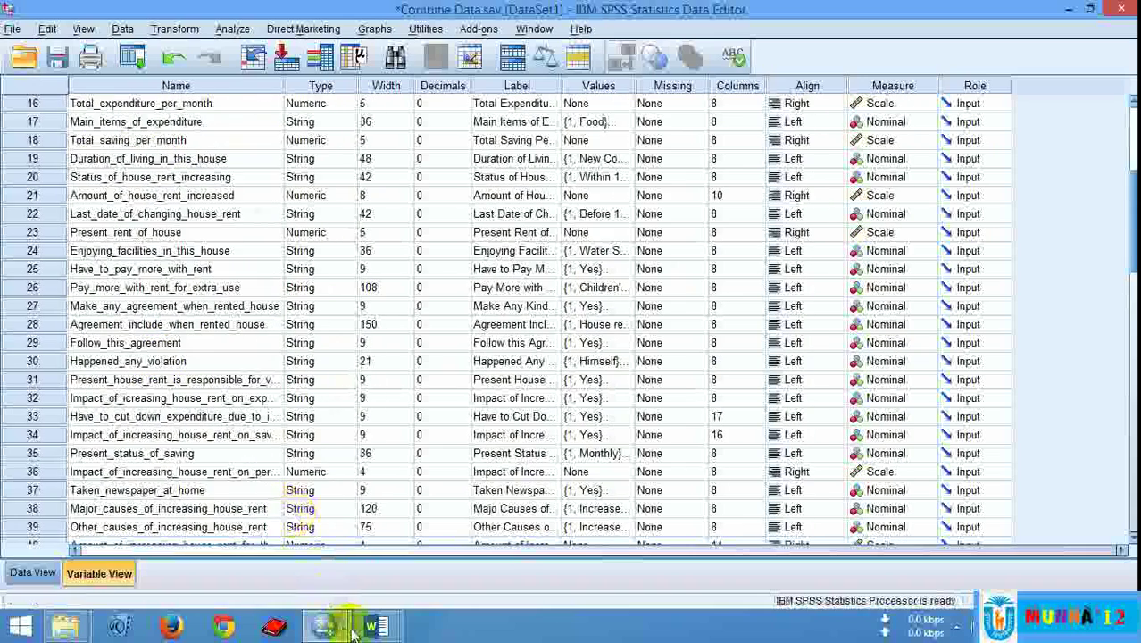
{"action": "mouse_move", "coordinate": [326, 625]}
{"action": "left_click", "coordinate": [400, 560]}
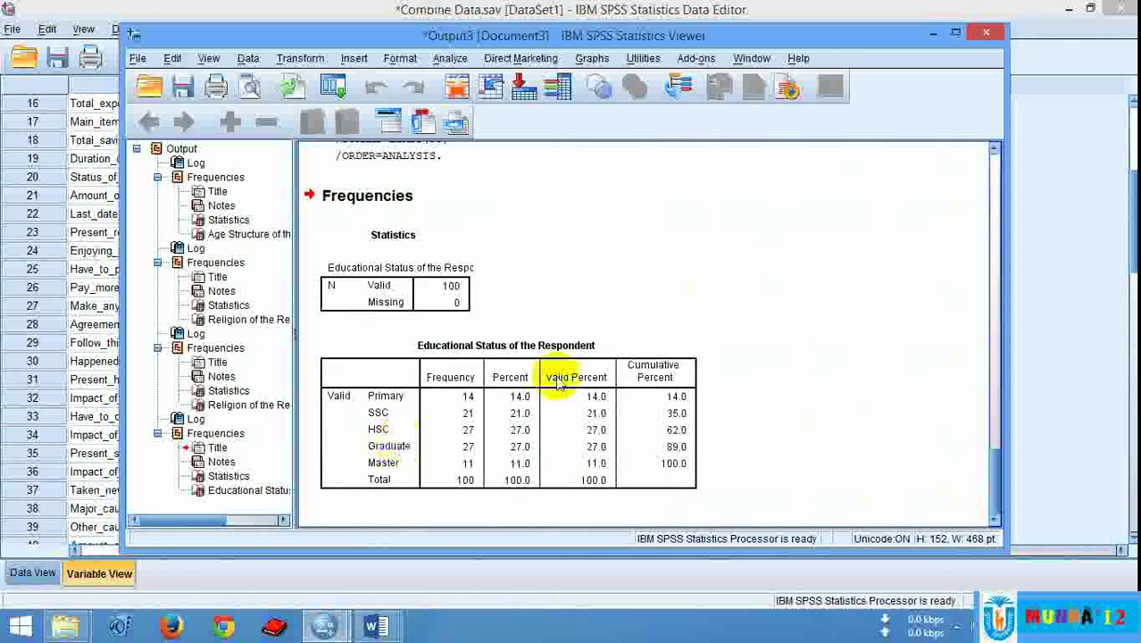
Examine the existing Age Structure of the Respondent frequency table from the youngest age to the total row
{"action": "scroll", "coordinate": [572, 377], "scroll_direction": "up", "scroll_amount": 10}
{"action": "scroll", "coordinate": [571, 375], "scroll_direction": "up", "scroll_amount": 8}
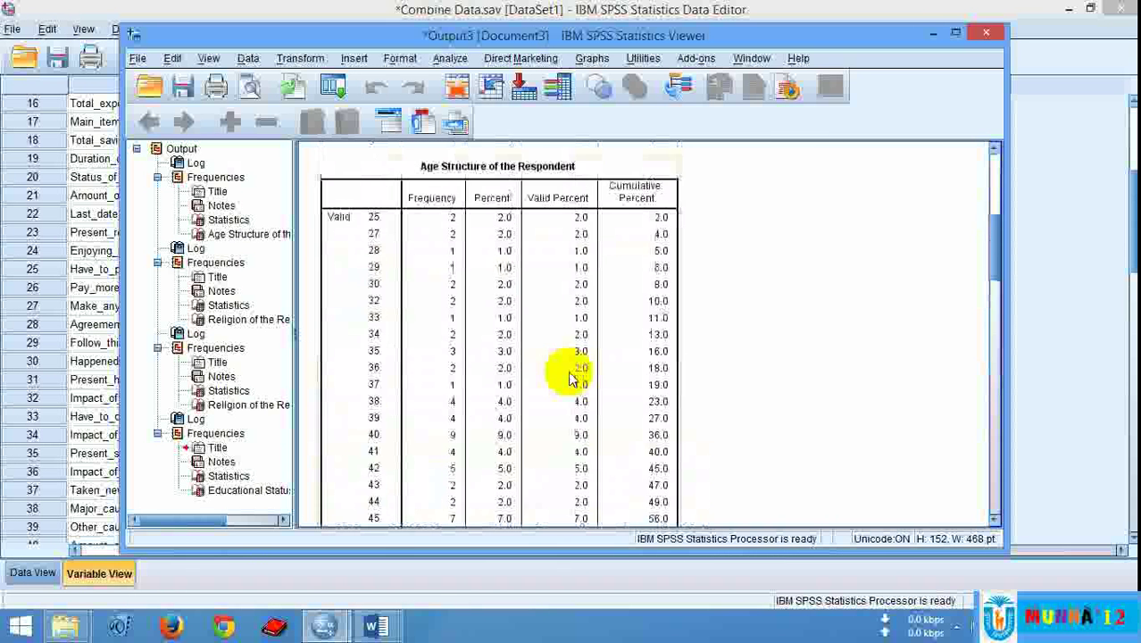
{"action": "scroll", "coordinate": [473, 330], "scroll_direction": "down", "scroll_amount": 2}
{"action": "scroll", "coordinate": [536, 340], "scroll_direction": "down", "scroll_amount": 2}
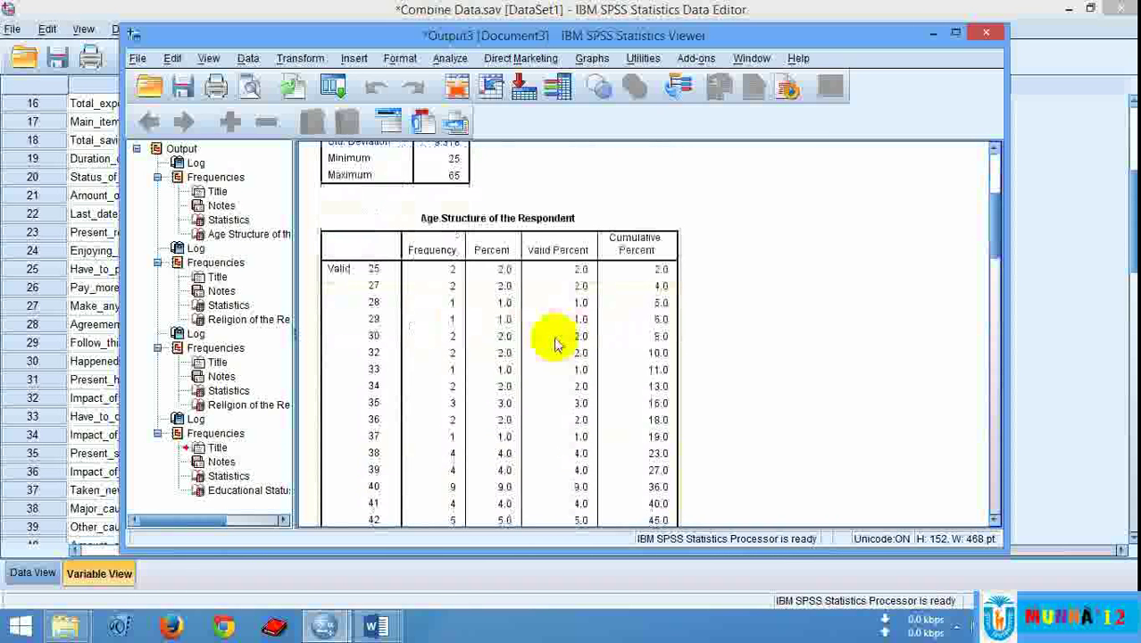
{"action": "scroll", "coordinate": [471, 344], "scroll_direction": "down", "scroll_amount": 8}
{"action": "scroll", "coordinate": [471, 344], "scroll_direction": "up", "scroll_amount": 8}
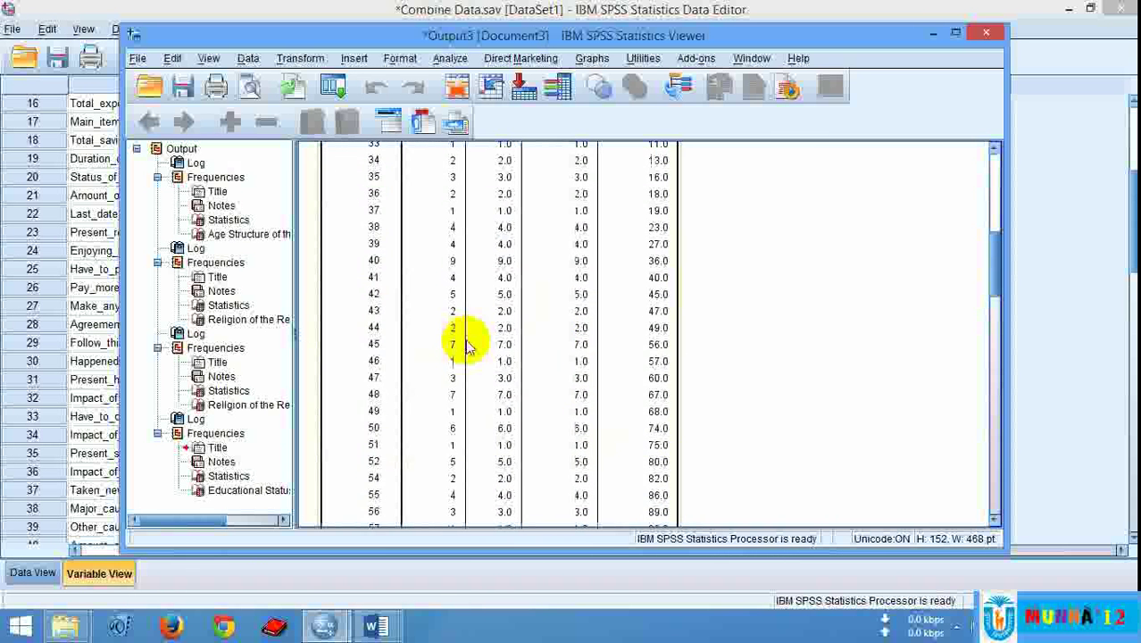
{"action": "left_click", "coordinate": [427, 338]}
{"action": "scroll", "coordinate": [415, 326], "scroll_direction": "down", "scroll_amount": 8}
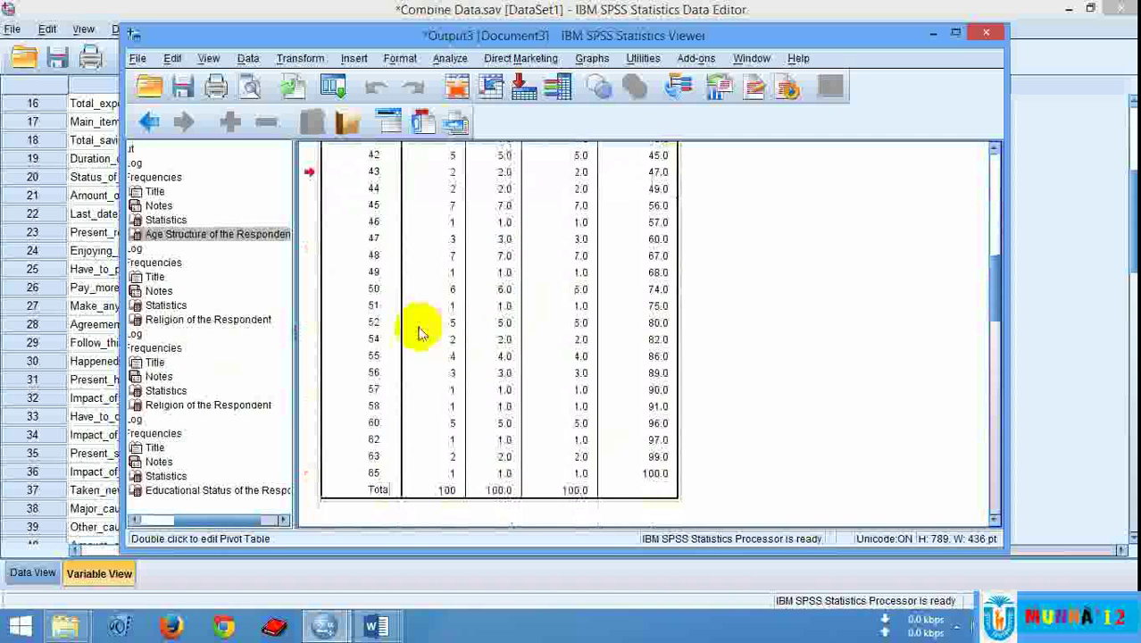
{"action": "scroll", "coordinate": [380, 413], "scroll_direction": "down", "scroll_amount": 2}
{"action": "scroll", "coordinate": [469, 370], "scroll_direction": "up", "scroll_amount": 10}
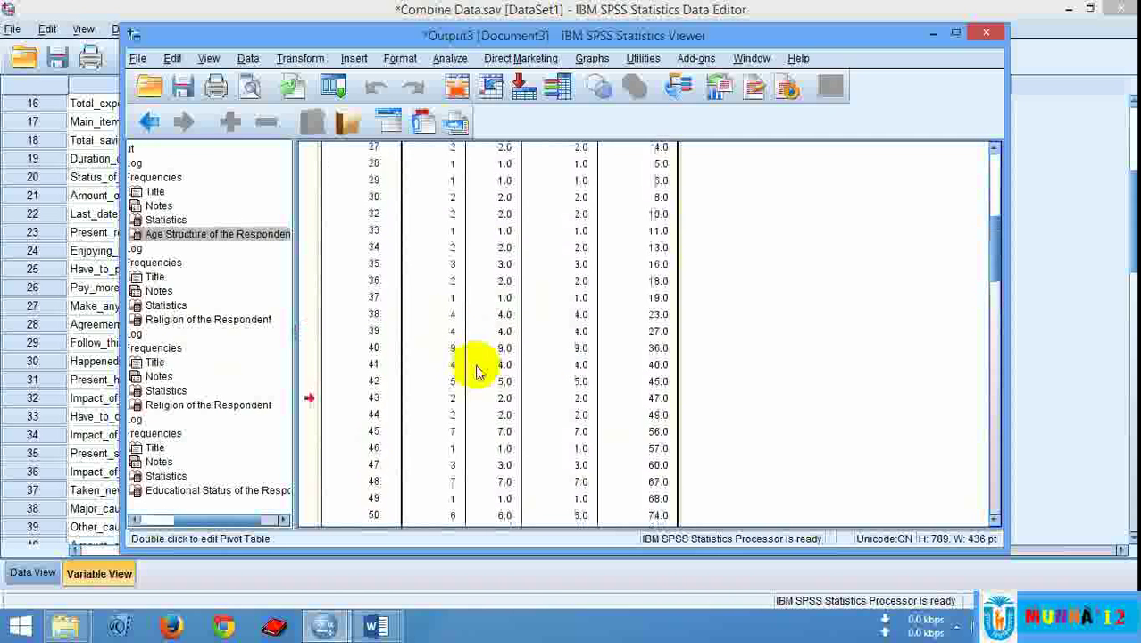
{"action": "scroll", "coordinate": [460, 347], "scroll_direction": "down", "scroll_amount": 2}
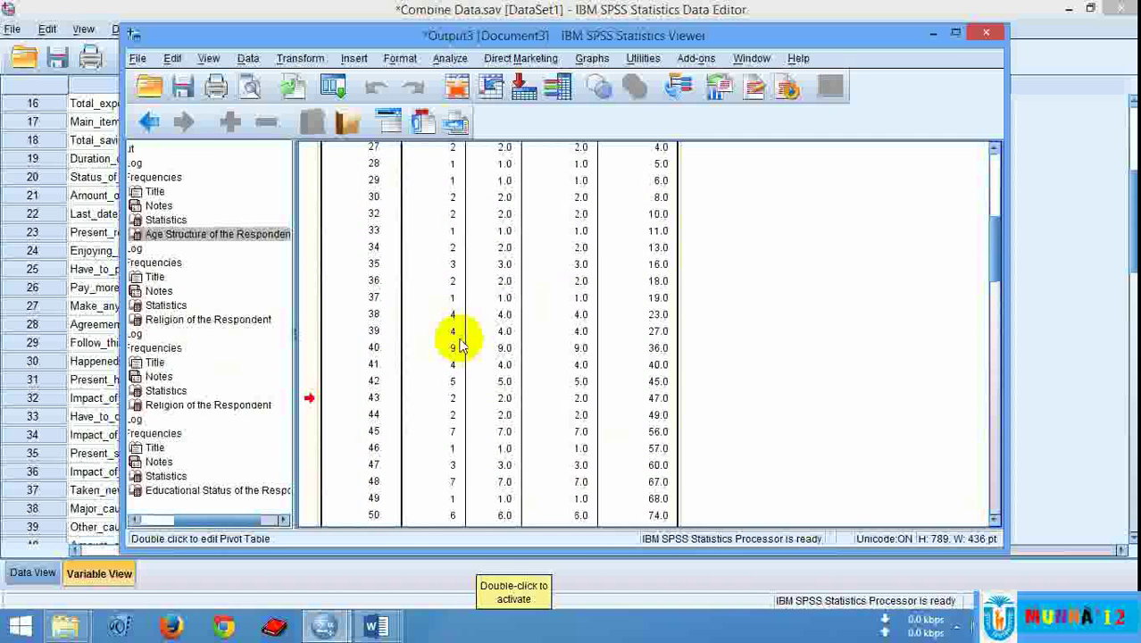
{"action": "scroll", "coordinate": [469, 357], "scroll_direction": "up", "scroll_amount": 3}
{"action": "scroll", "coordinate": [454, 348], "scroll_direction": "down", "scroll_amount": 6}
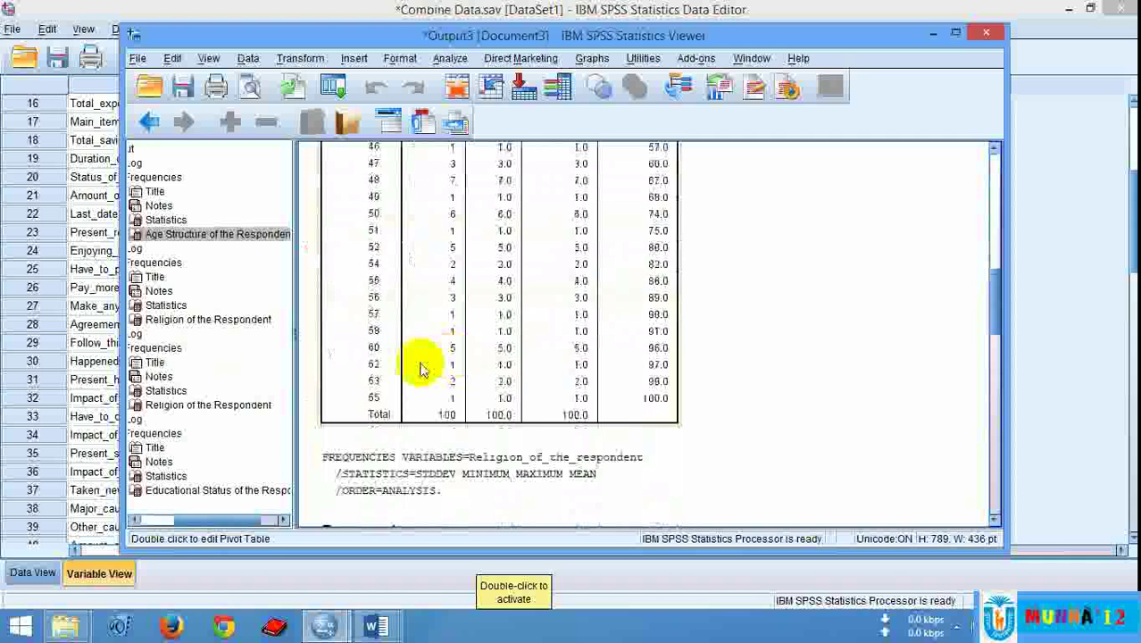
{"action": "scroll", "coordinate": [420, 370], "scroll_direction": "up", "scroll_amount": 1}
{"action": "scroll", "coordinate": [447, 375], "scroll_direction": "up", "scroll_amount": 4}
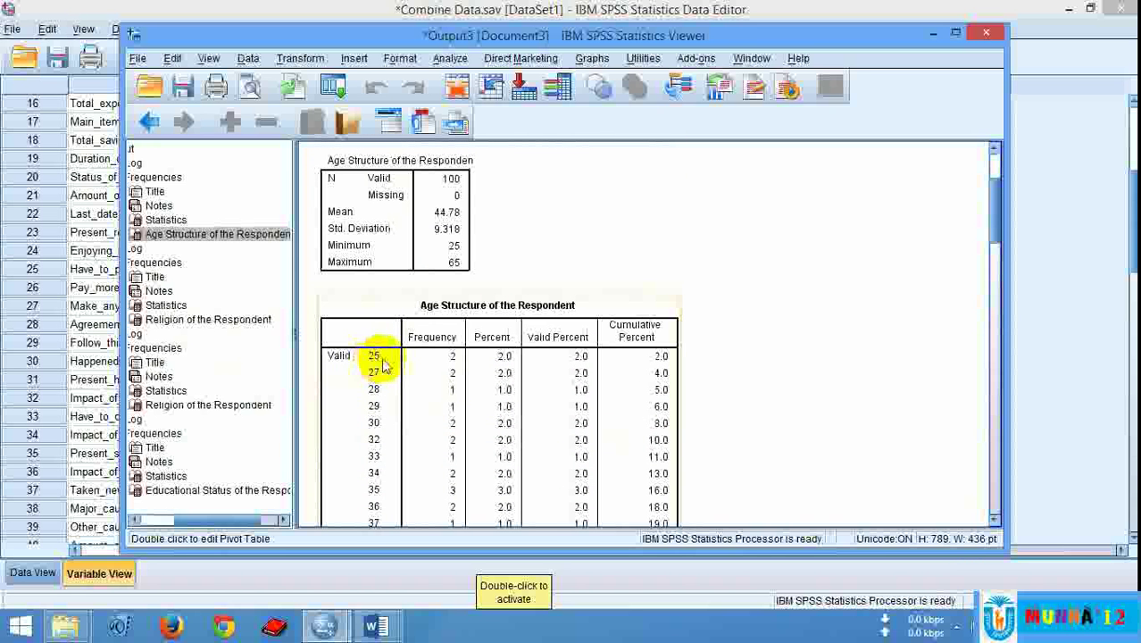
Compare the individual age rows with the age statistics table above them, and return to the data editor
{"action": "scroll", "coordinate": [386, 370], "scroll_direction": "down", "scroll_amount": 6}
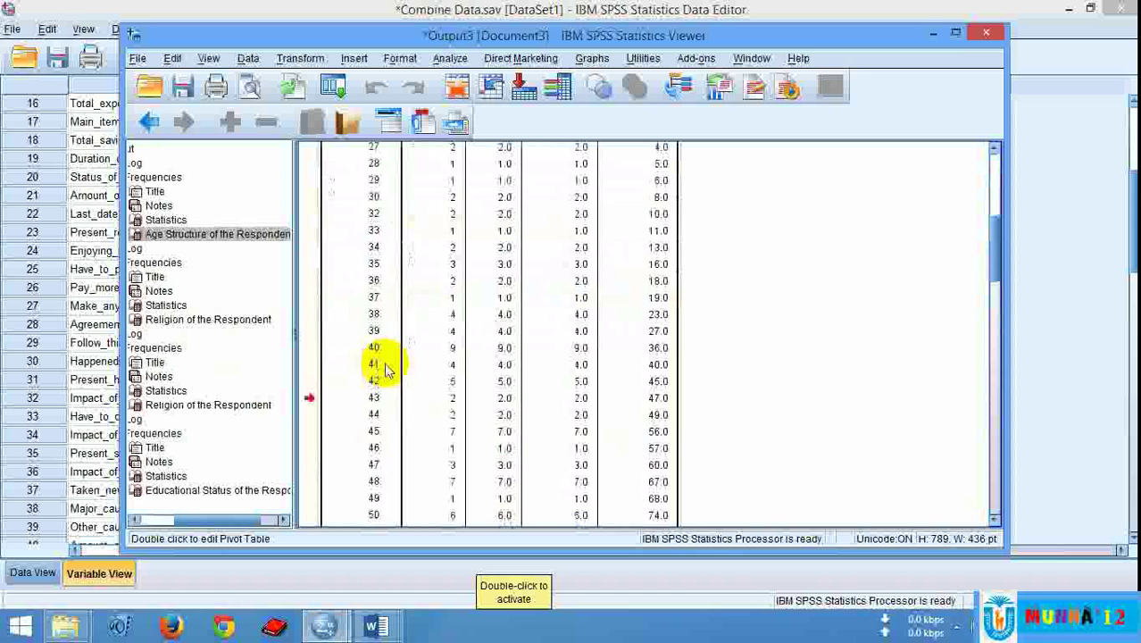
{"action": "scroll", "coordinate": [385, 369], "scroll_direction": "up", "scroll_amount": 6}
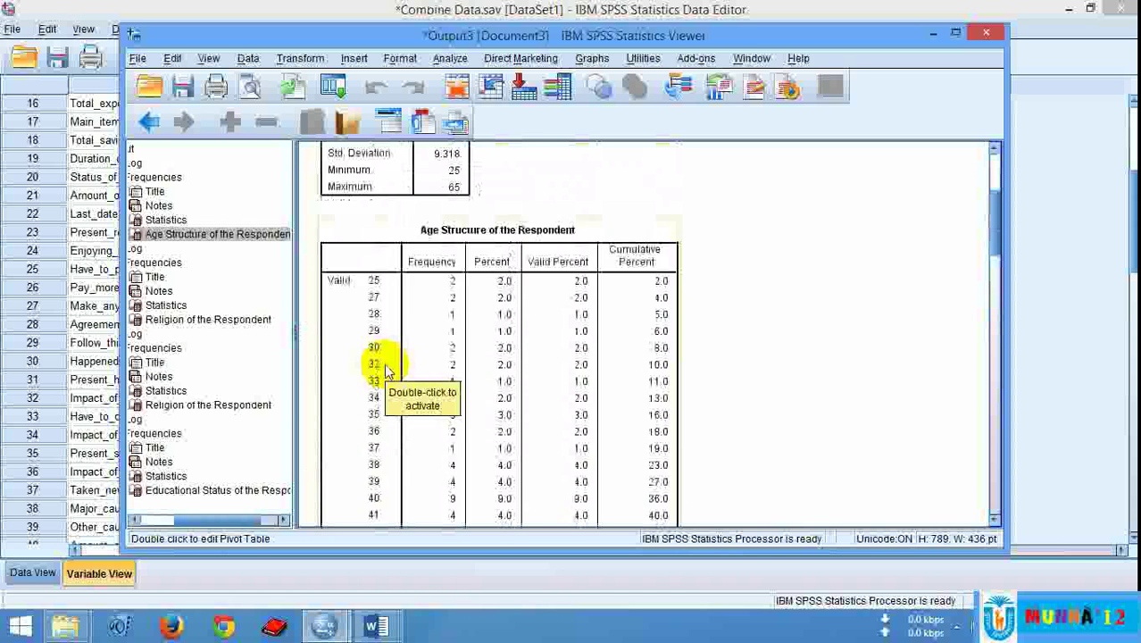
{"action": "scroll", "coordinate": [445, 391], "scroll_direction": "down", "scroll_amount": 5}
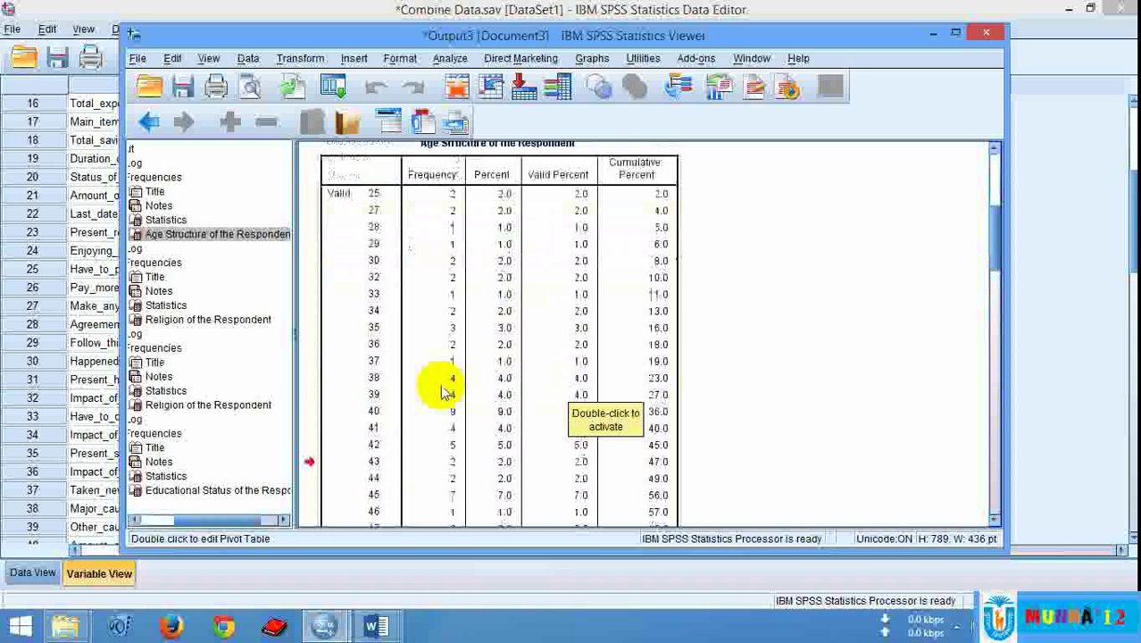
{"action": "scroll", "coordinate": [445, 391], "scroll_direction": "down", "scroll_amount": 3}
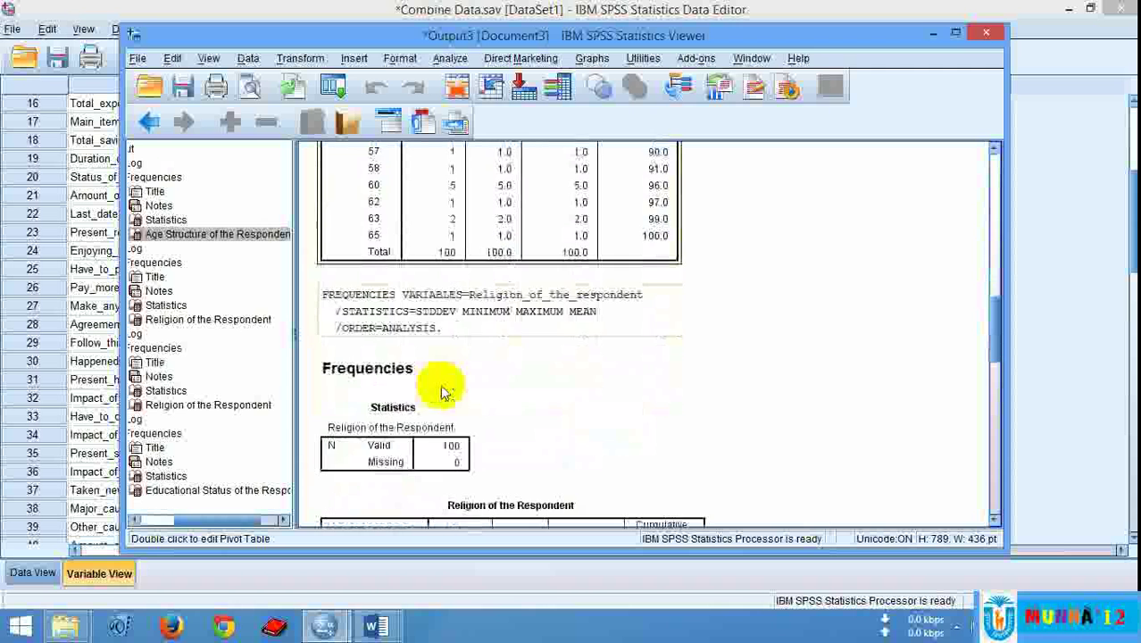
{"action": "scroll", "coordinate": [444, 391], "scroll_direction": "up", "scroll_amount": 4}
{"action": "scroll", "coordinate": [445, 391], "scroll_direction": "up", "scroll_amount": 5}
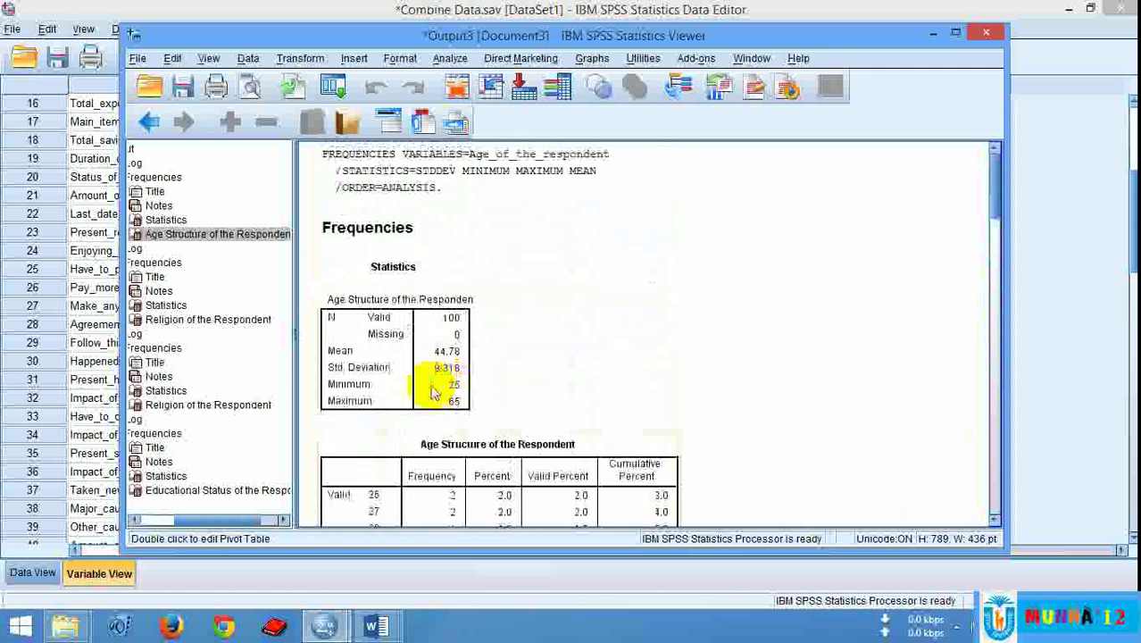
{"action": "scroll", "coordinate": [451, 375], "scroll_direction": "down", "scroll_amount": 3}
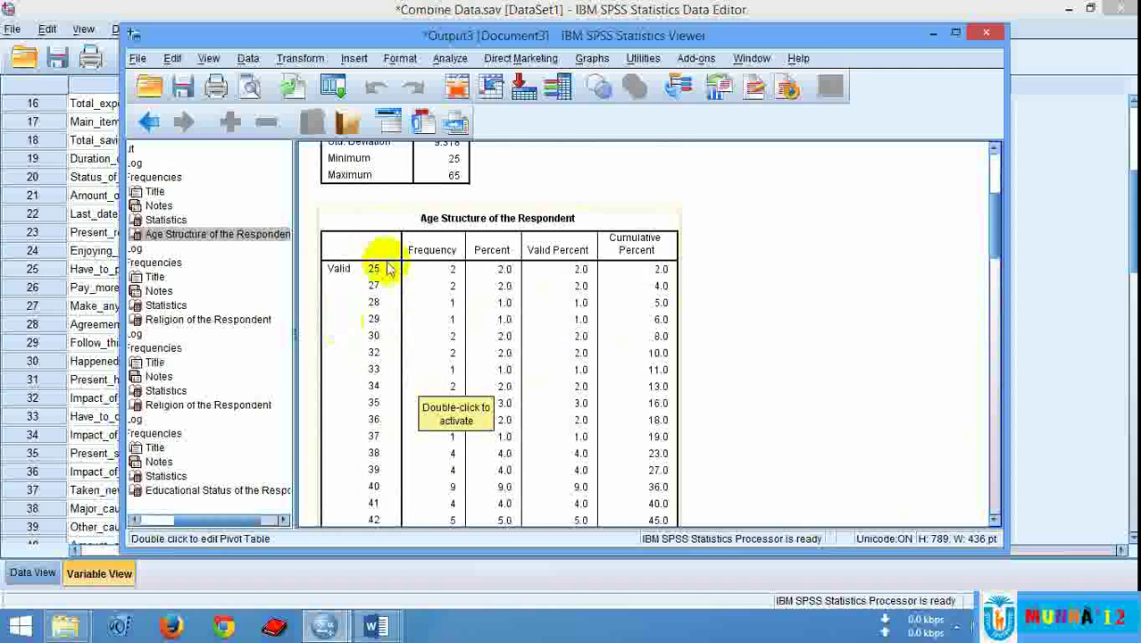
{"action": "scroll", "coordinate": [369, 388], "scroll_direction": "down", "scroll_amount": 3}
{"action": "scroll", "coordinate": [361, 426], "scroll_direction": "down", "scroll_amount": 4}
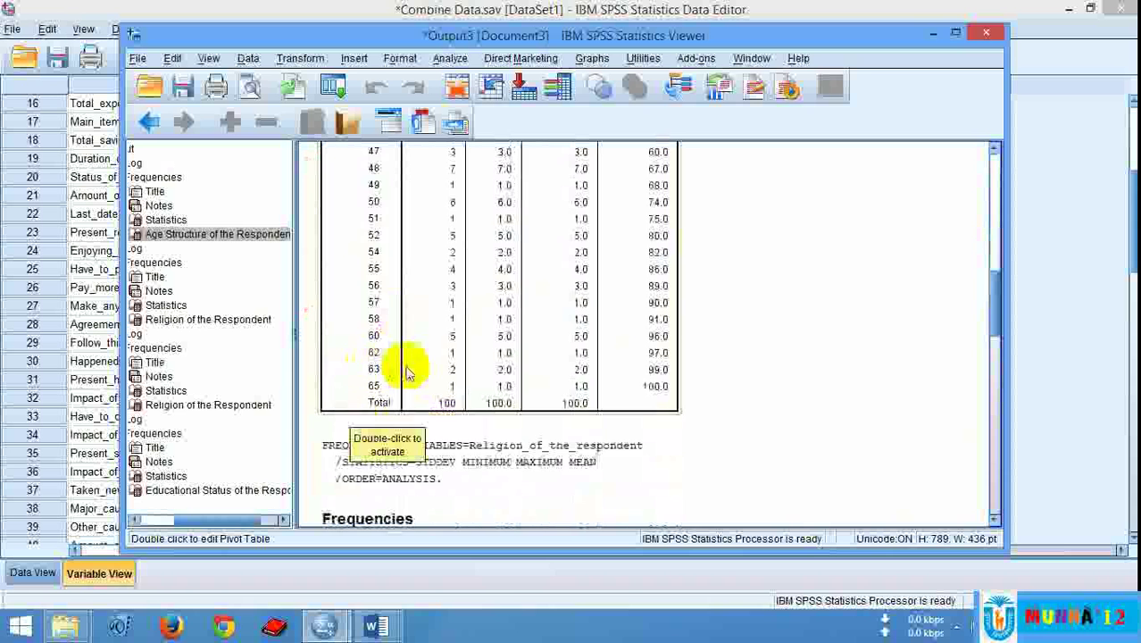
{"action": "scroll", "coordinate": [400, 378], "scroll_direction": "up", "scroll_amount": 7}
{"action": "scroll", "coordinate": [399, 377], "scroll_direction": "up", "scroll_amount": 5}
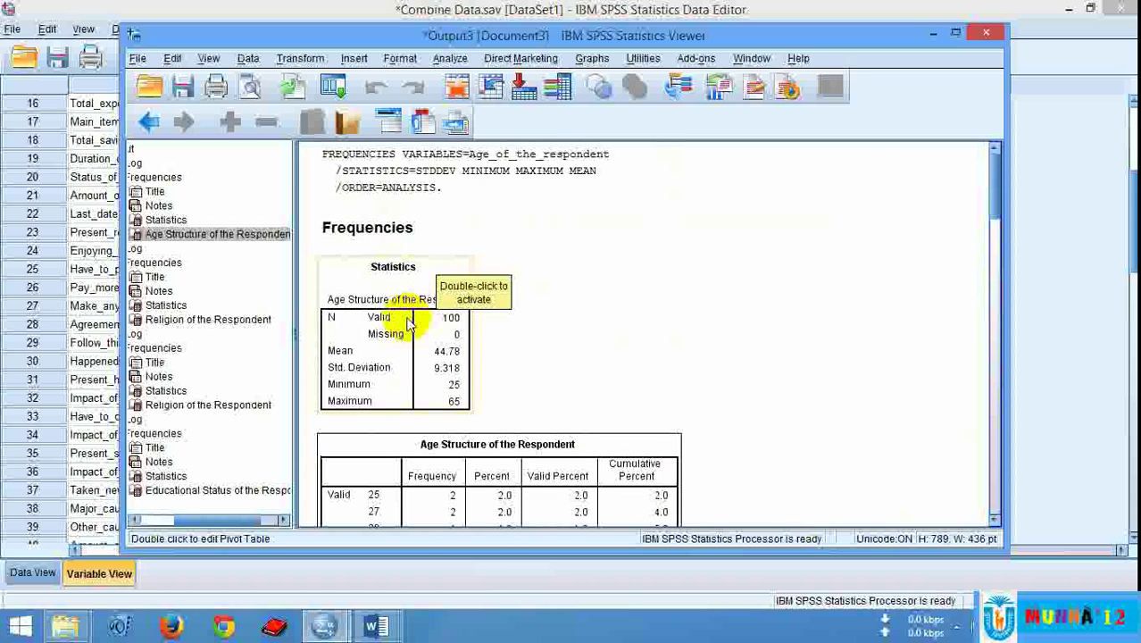
{"action": "left_click", "coordinate": [932, 33]}
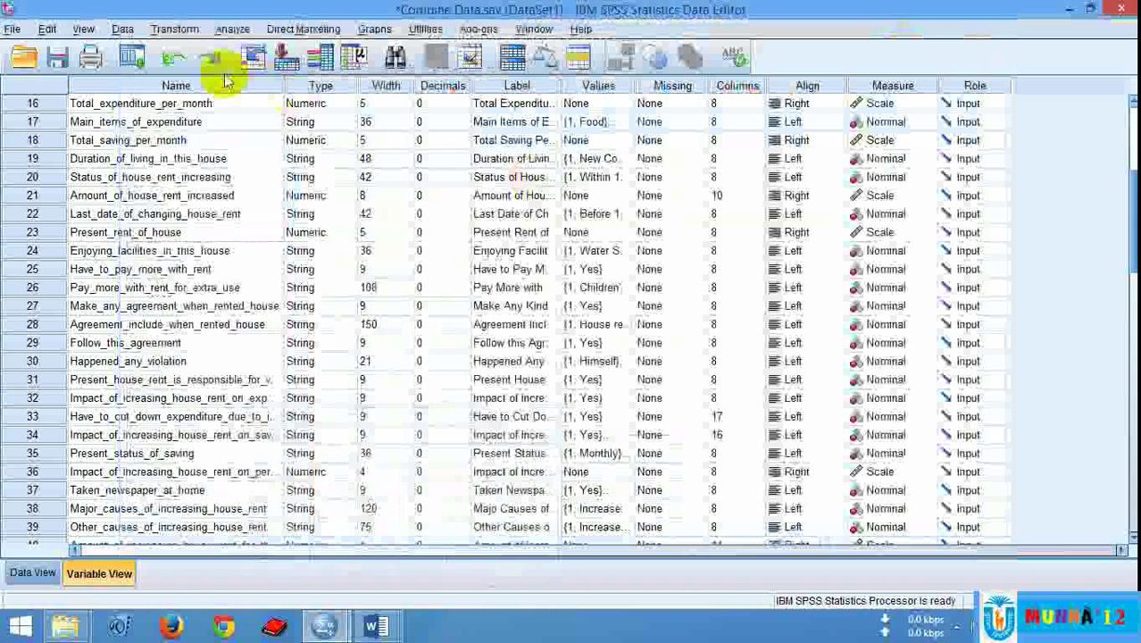
Run a Frequencies analysis on Age Structure of the Respondent in place of the religion variable
{"action": "scroll", "coordinate": [217, 94], "scroll_direction": "up", "scroll_amount": 2}
{"action": "left_click", "coordinate": [233, 29]}
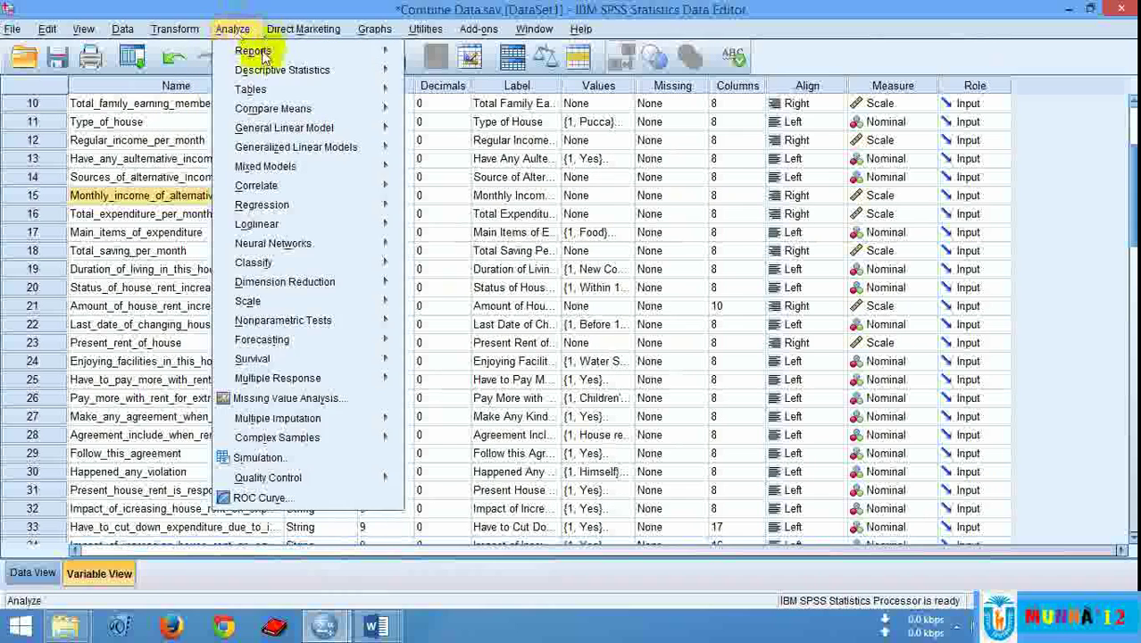
{"action": "mouse_move", "coordinate": [246, 73]}
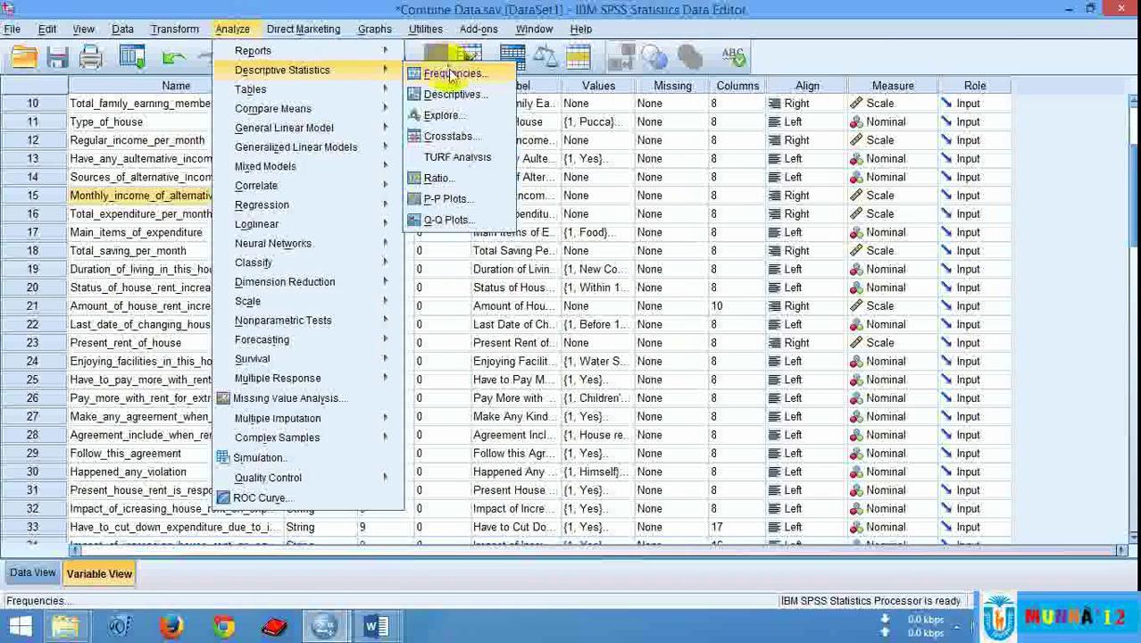
{"action": "left_click", "coordinate": [446, 74]}
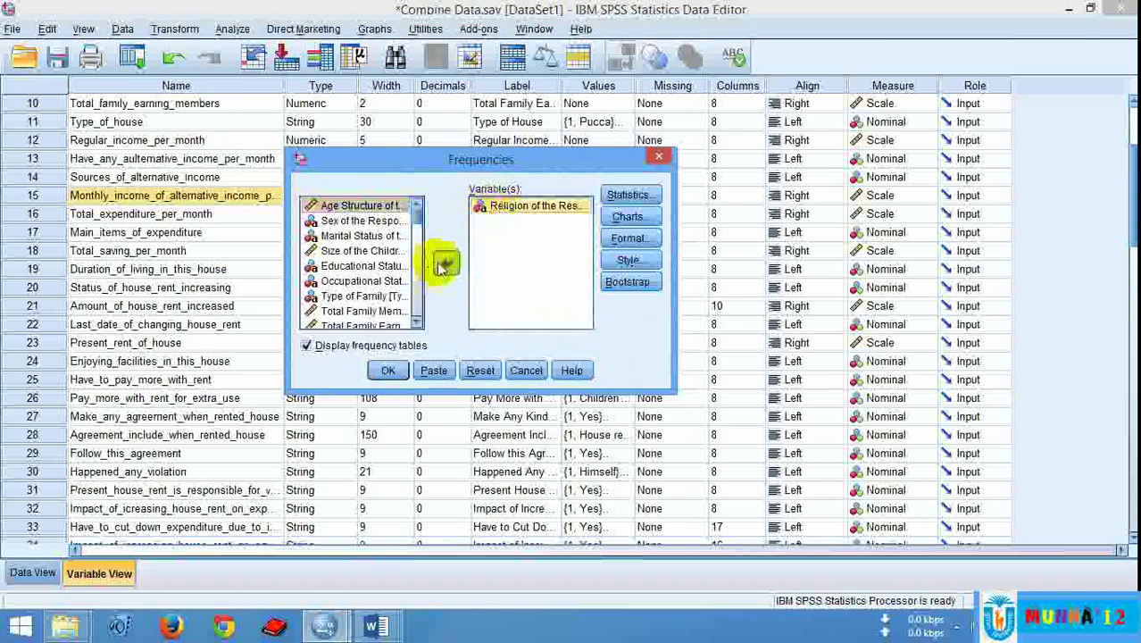
{"action": "left_click", "coordinate": [446, 261]}
{"action": "left_click", "coordinate": [362, 207]}
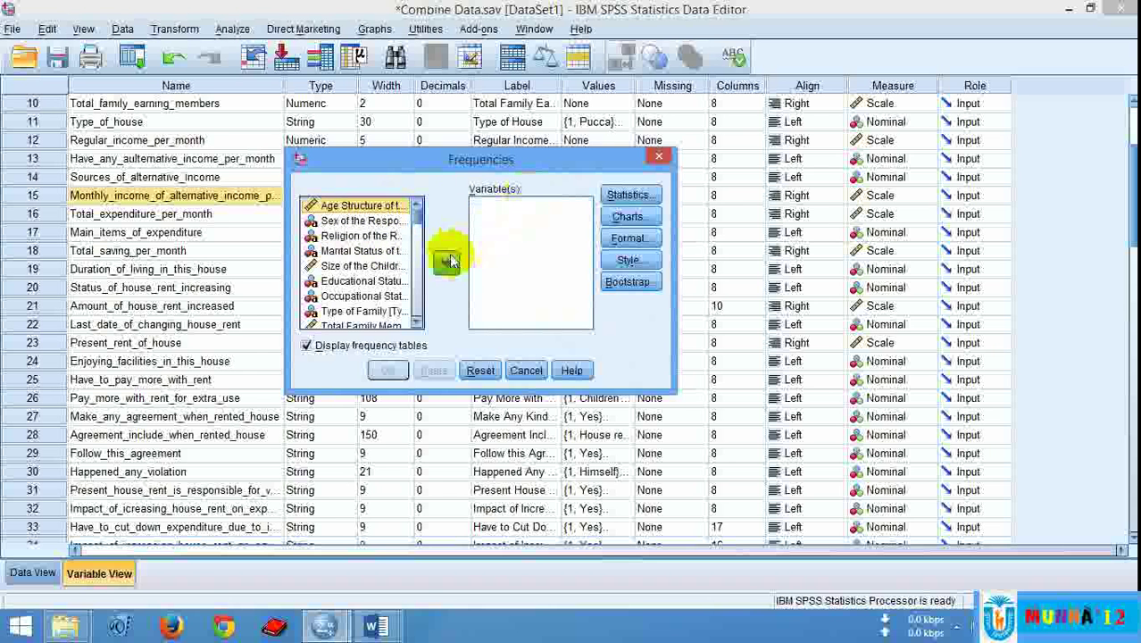
{"action": "left_click", "coordinate": [444, 259]}
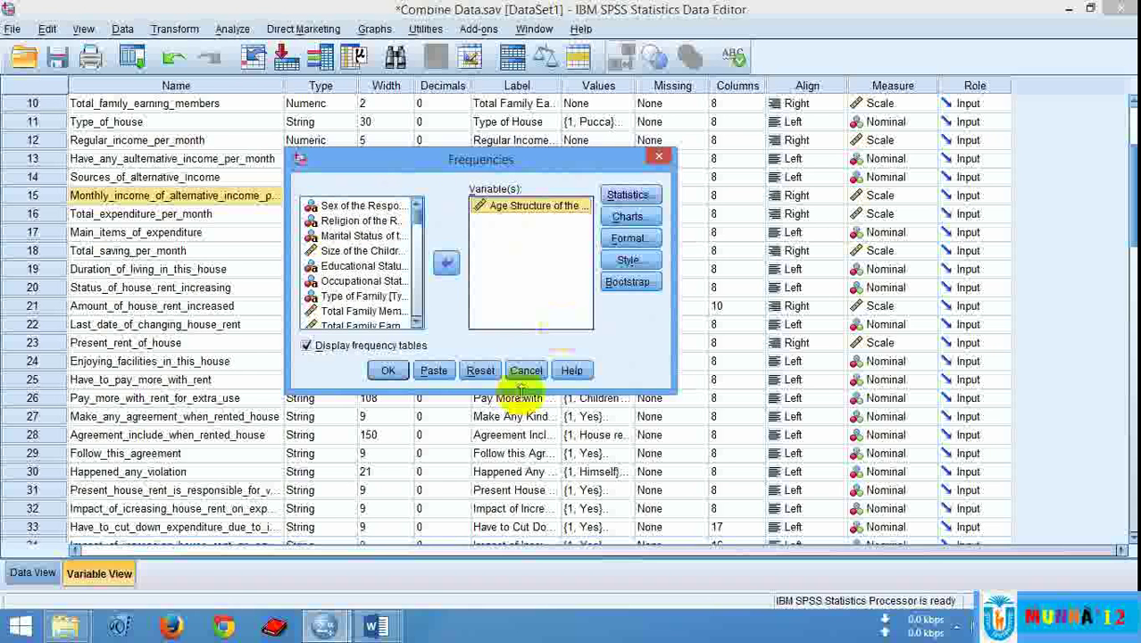
{"action": "left_click", "coordinate": [389, 374]}
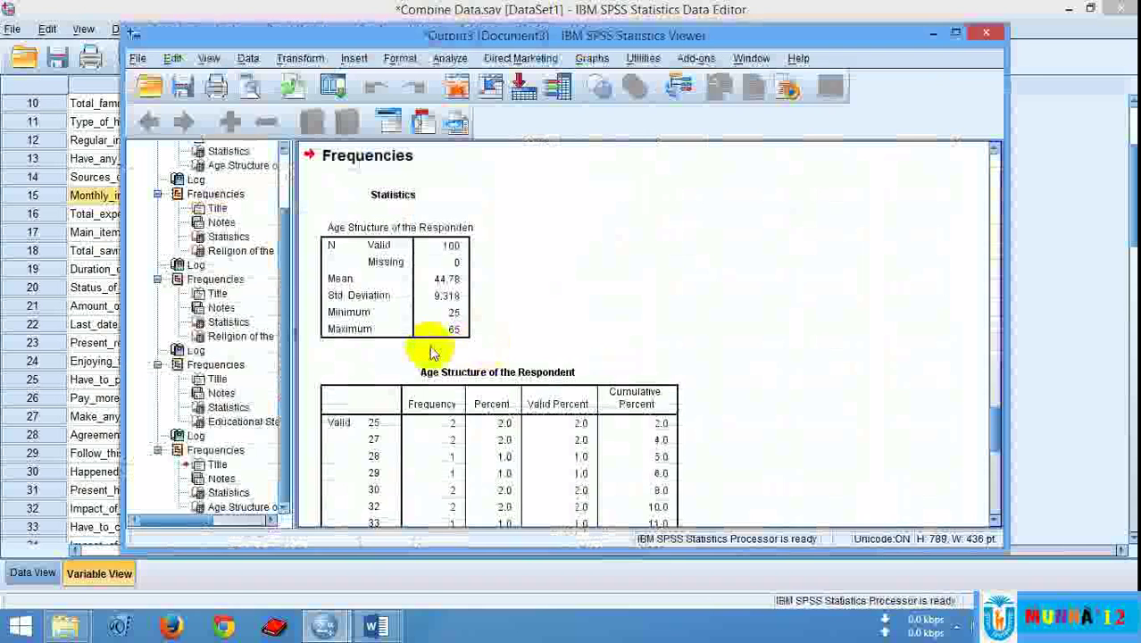
Examine the newly generated age statistics and full frequency table, and return to the data editor
{"action": "scroll", "coordinate": [407, 326], "scroll_direction": "down", "scroll_amount": 3}
{"action": "scroll", "coordinate": [330, 311], "scroll_direction": "up", "scroll_amount": 3}
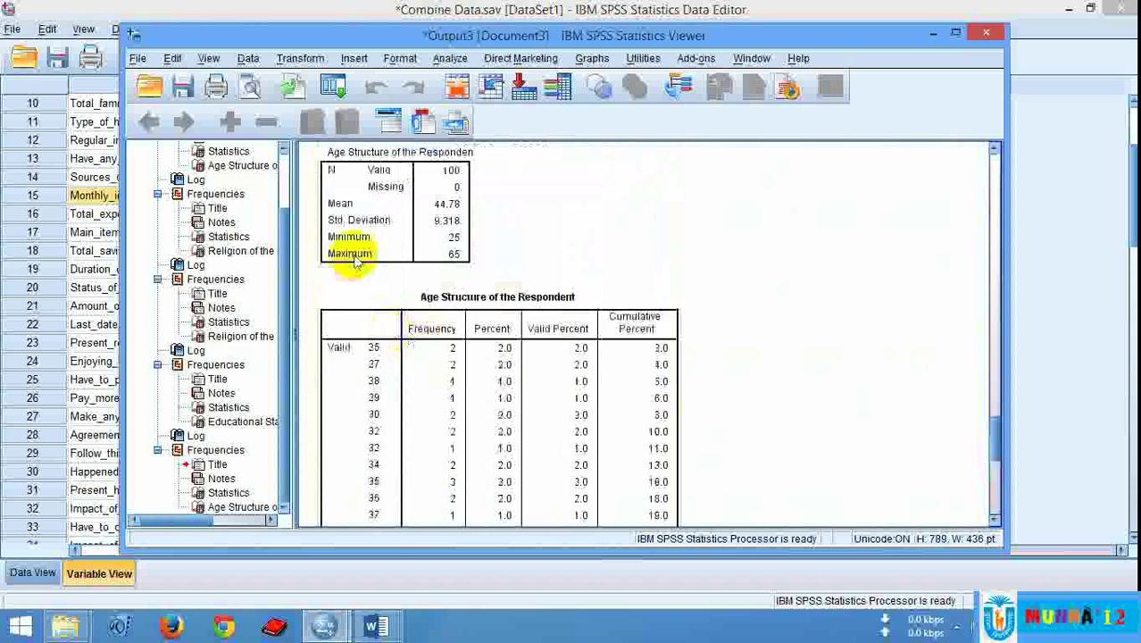
{"action": "left_click", "coordinate": [333, 268]}
{"action": "scroll", "coordinate": [445, 349], "scroll_direction": "down", "scroll_amount": 10}
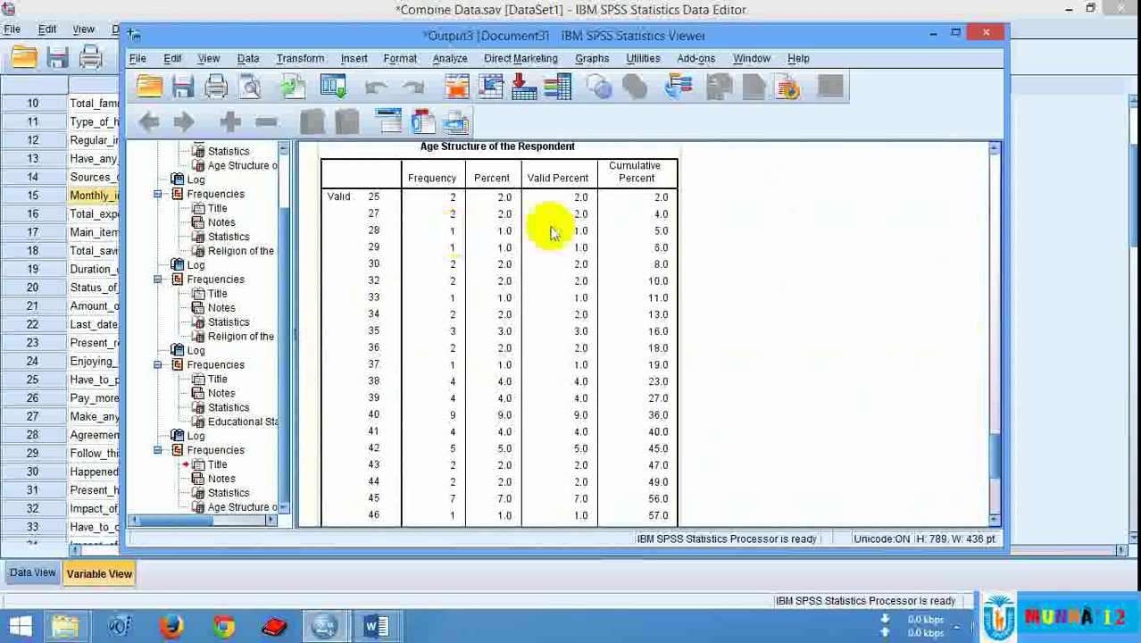
{"action": "scroll", "coordinate": [541, 409], "scroll_direction": "up", "scroll_amount": 10}
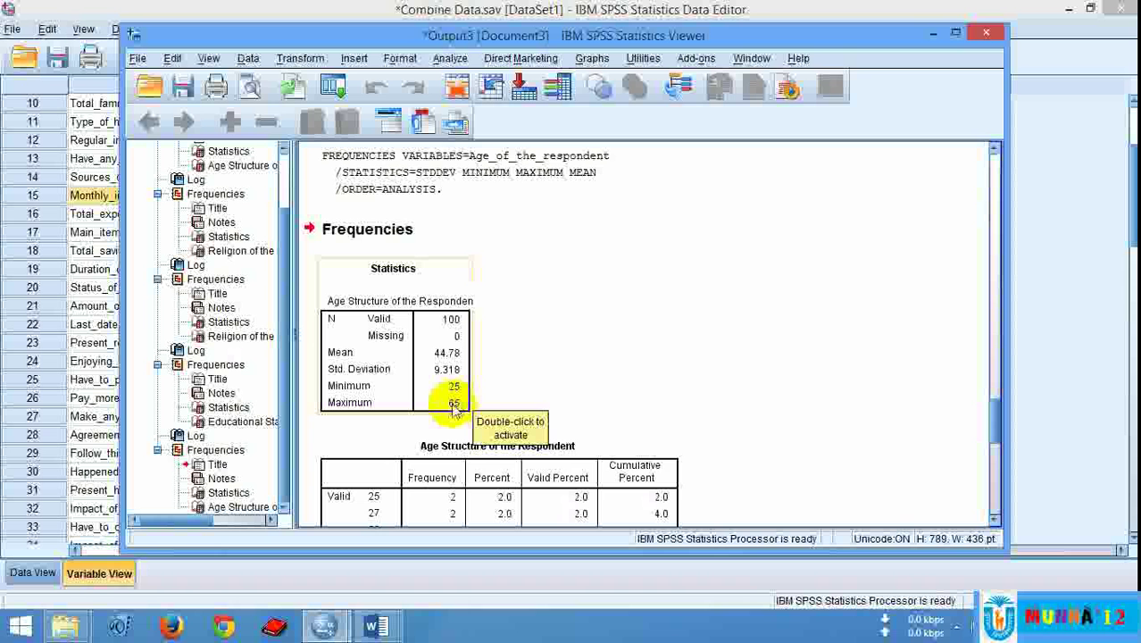
{"action": "scroll", "coordinate": [453, 406], "scroll_direction": "down", "scroll_amount": 2}
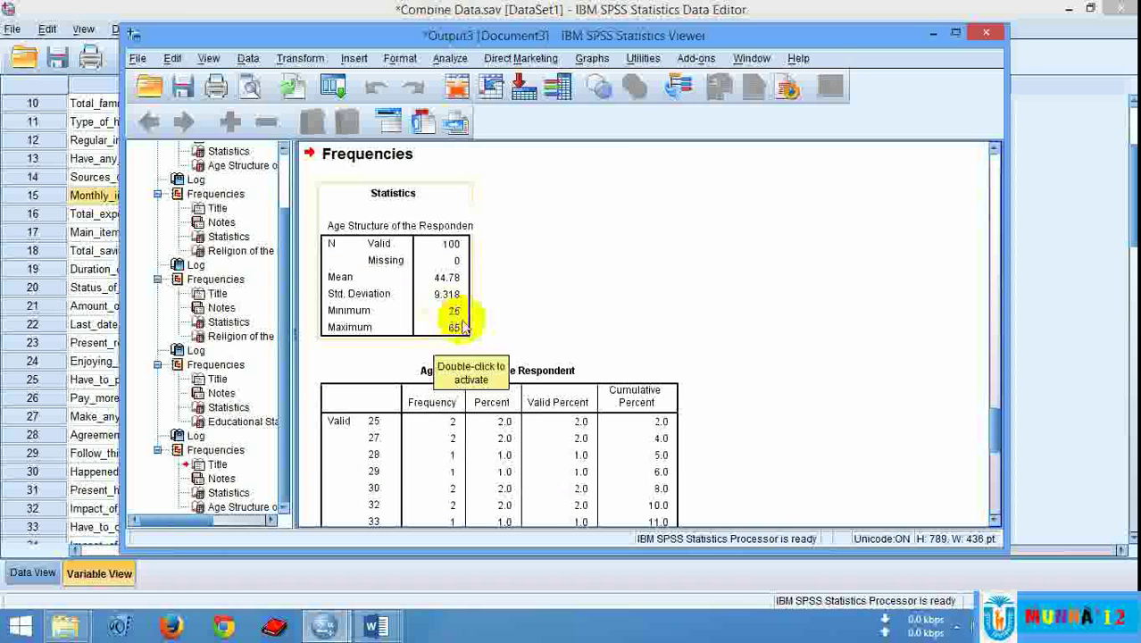
{"action": "scroll", "coordinate": [536, 313], "scroll_direction": "down", "scroll_amount": 8}
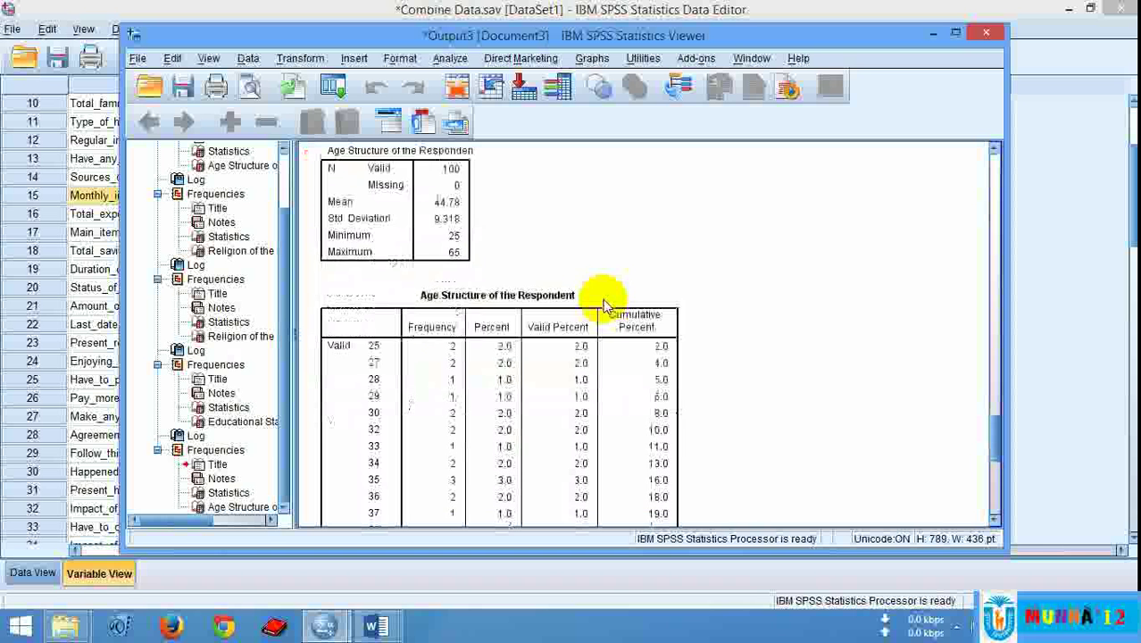
{"action": "scroll", "coordinate": [479, 242], "scroll_direction": "down", "scroll_amount": 6}
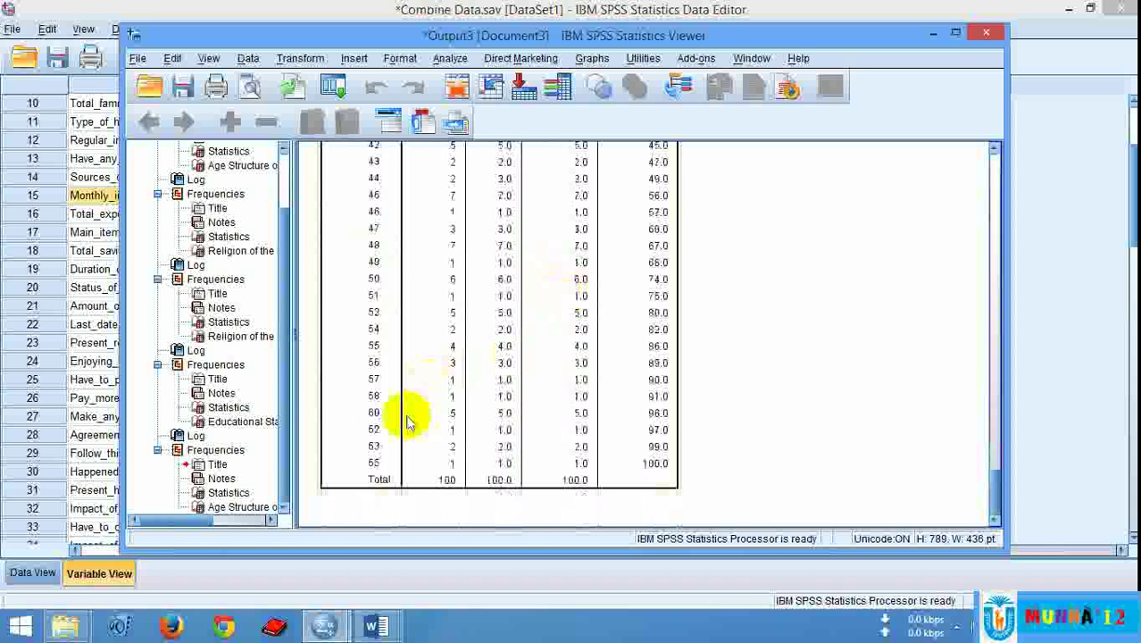
{"action": "left_click", "coordinate": [934, 32]}
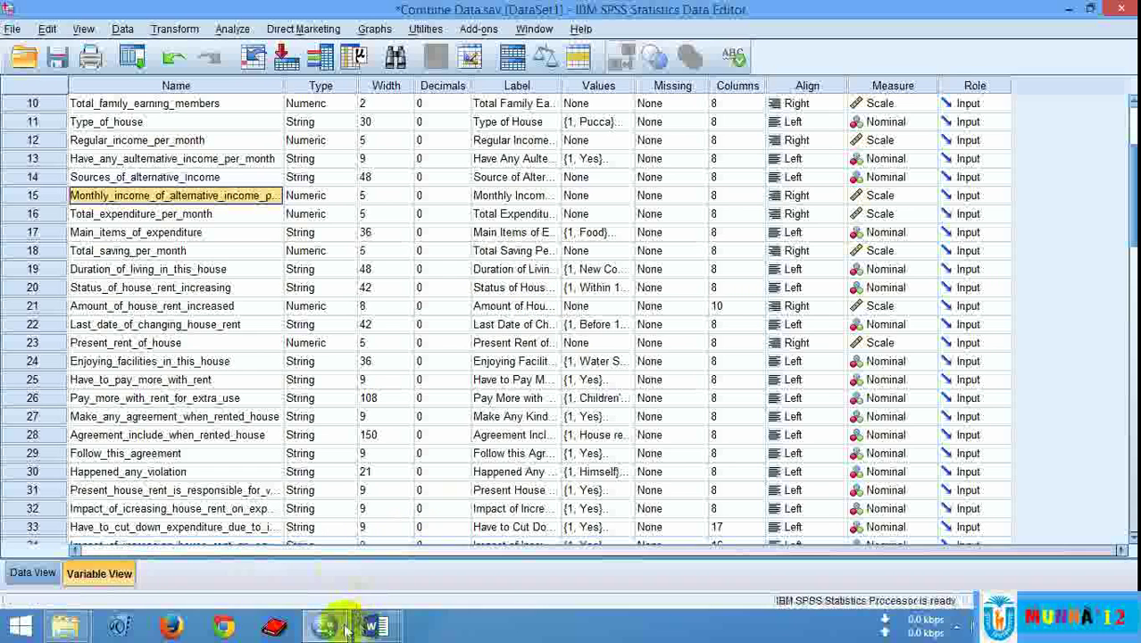
Reopen the Output3 viewer and review the mean, standard deviation, minimum and maximum of the respondents' age
{"action": "mouse_move", "coordinate": [329, 625]}
{"action": "left_click", "coordinate": [374, 576]}
{"action": "scroll", "coordinate": [457, 411], "scroll_direction": "up", "scroll_amount": 10}
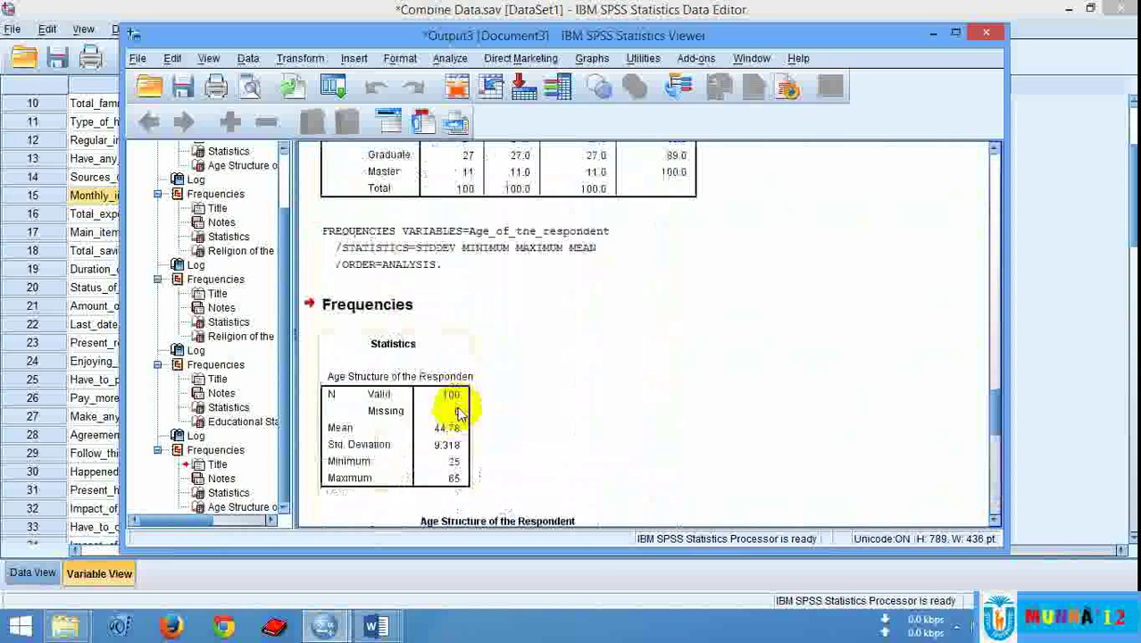
{"action": "scroll", "coordinate": [473, 393], "scroll_direction": "down", "scroll_amount": 2}
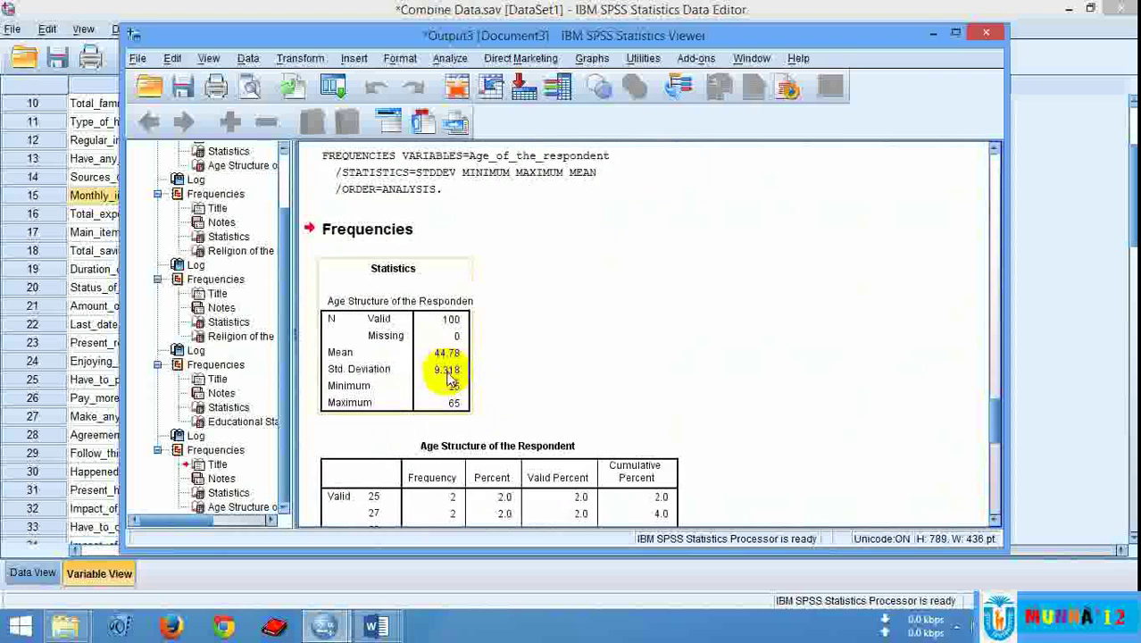
Leave the output viewer and look through the full variable list, including the recoded variables at its end
{"action": "left_click", "coordinate": [936, 34]}
{"action": "scroll", "coordinate": [241, 313], "scroll_direction": "down", "scroll_amount": 4}
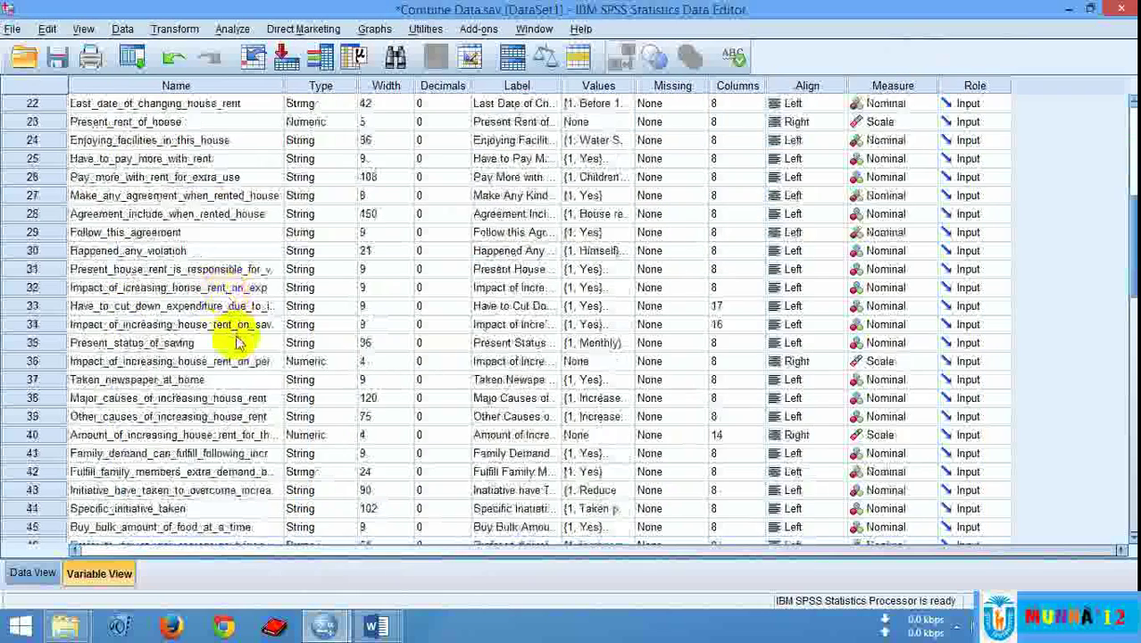
{"action": "scroll", "coordinate": [239, 342], "scroll_direction": "down", "scroll_amount": 10}
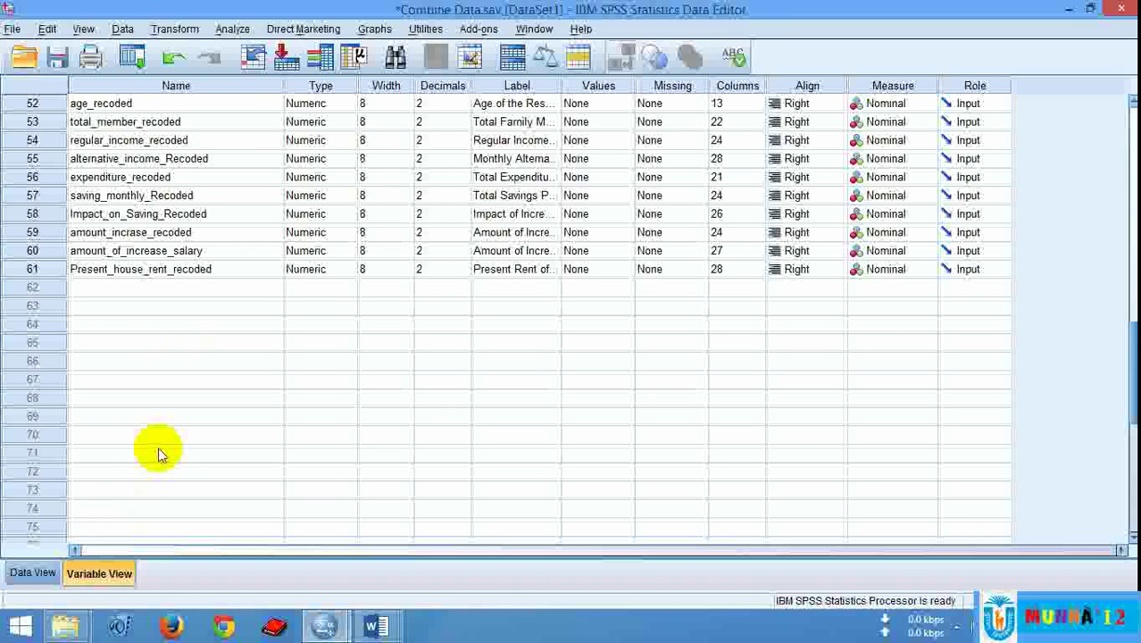
{"action": "scroll", "coordinate": [158, 453], "scroll_direction": "up", "scroll_amount": 14}
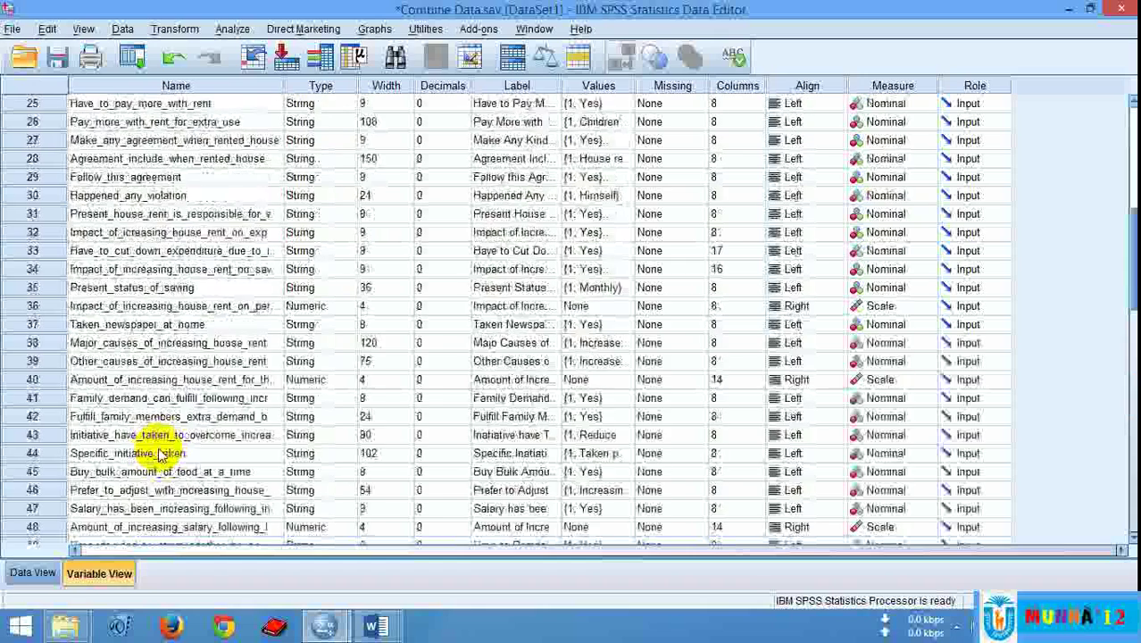
{"action": "scroll", "coordinate": [152, 433], "scroll_direction": "up", "scroll_amount": 3}
{"action": "scroll", "coordinate": [114, 268], "scroll_direction": "down", "scroll_amount": 1}
{"action": "scroll", "coordinate": [122, 178], "scroll_direction": "up", "scroll_amount": 1}
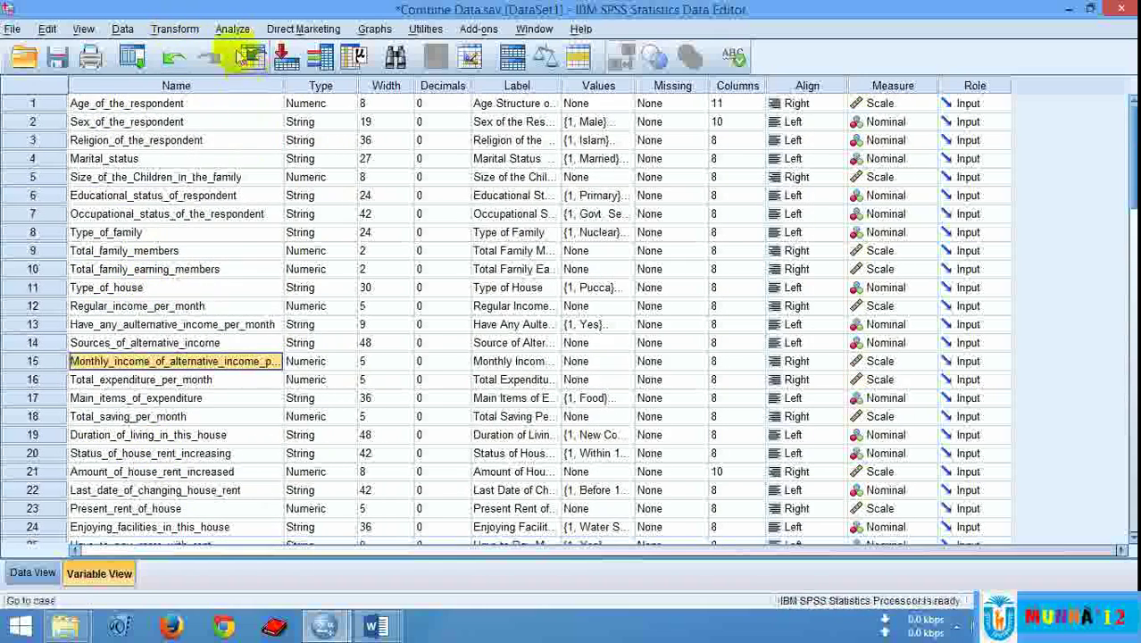
Start Recode into Different Variables and add Age Structure of the Respondent as the input variable
{"action": "left_click", "coordinate": [182, 30]}
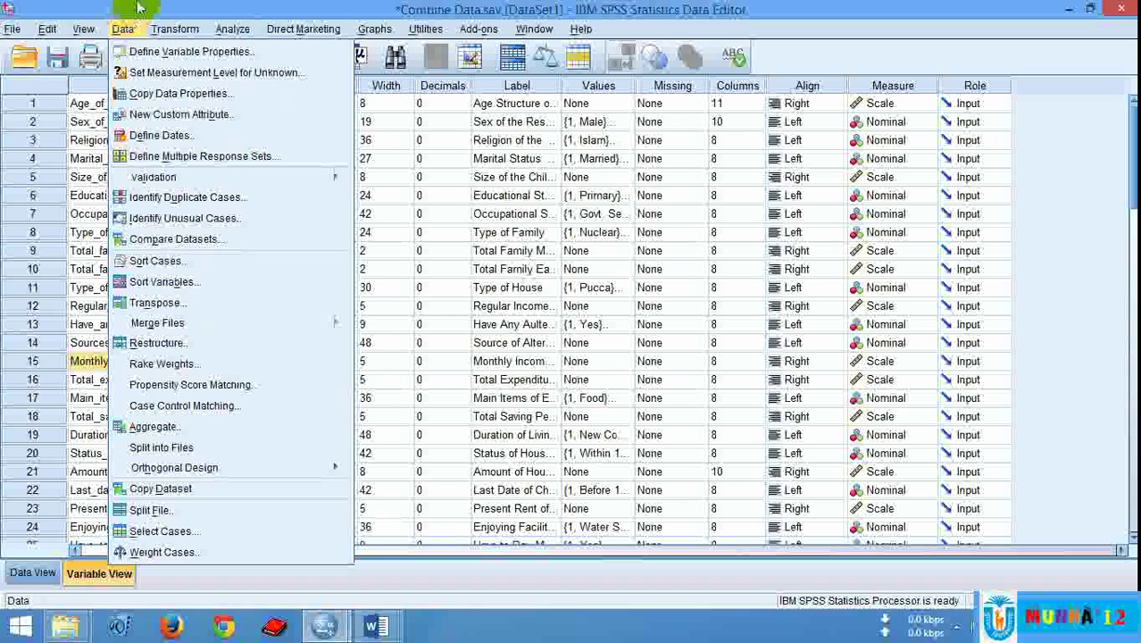
{"action": "left_click", "coordinate": [138, 8]}
{"action": "left_click", "coordinate": [167, 33]}
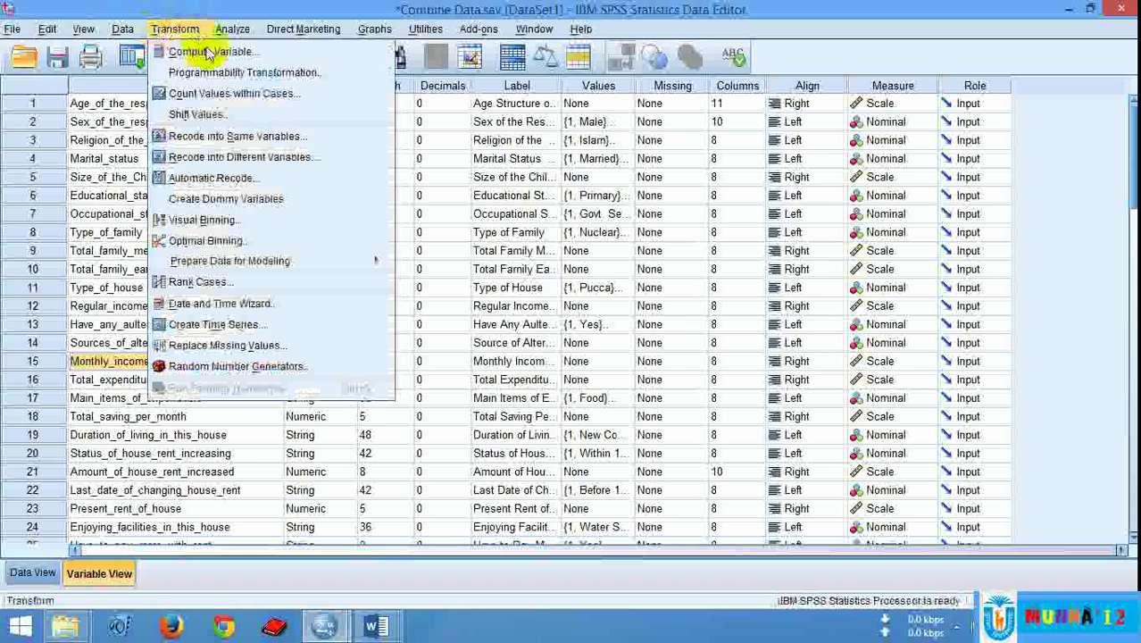
{"action": "left_click", "coordinate": [219, 159]}
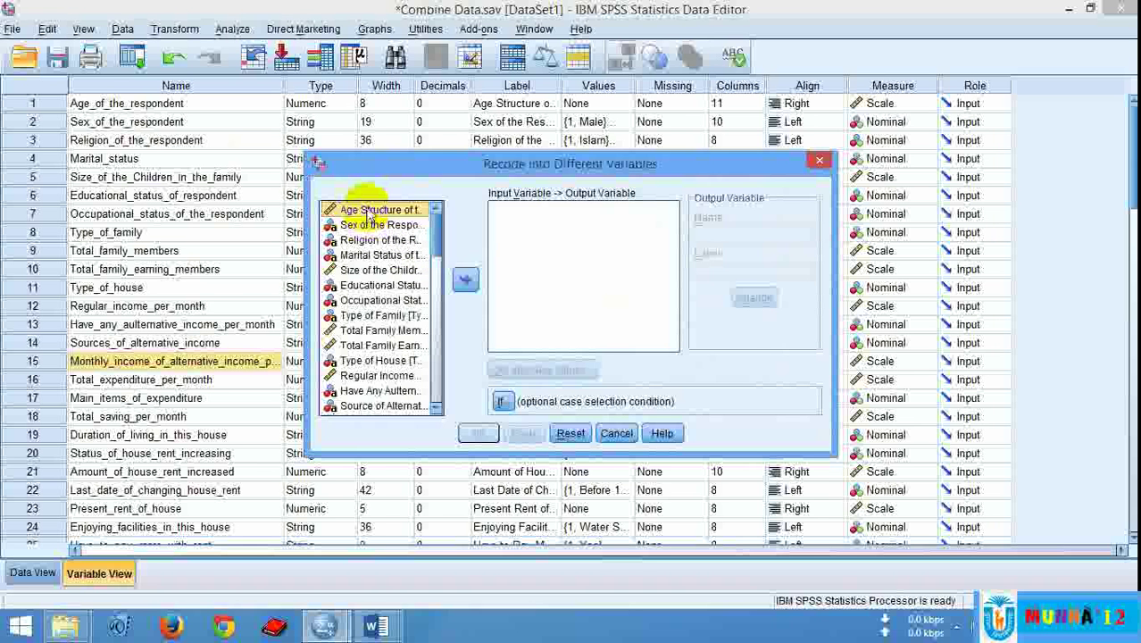
{"action": "left_click", "coordinate": [463, 280]}
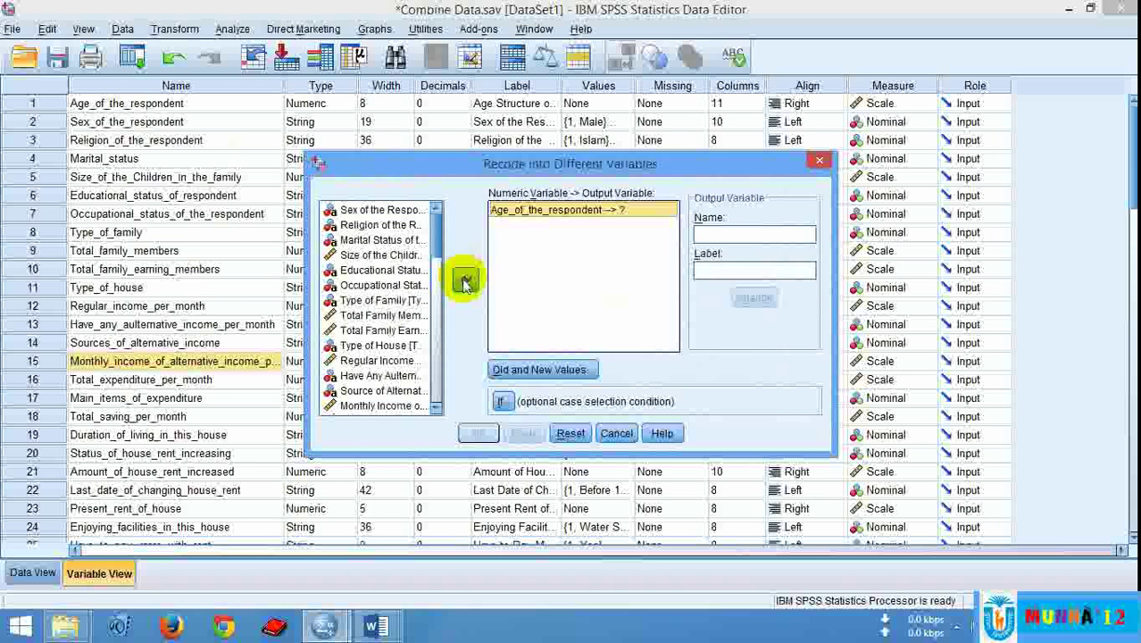
Name the output variable for the recoded age age_recoded
{"action": "left_click", "coordinate": [726, 236]}
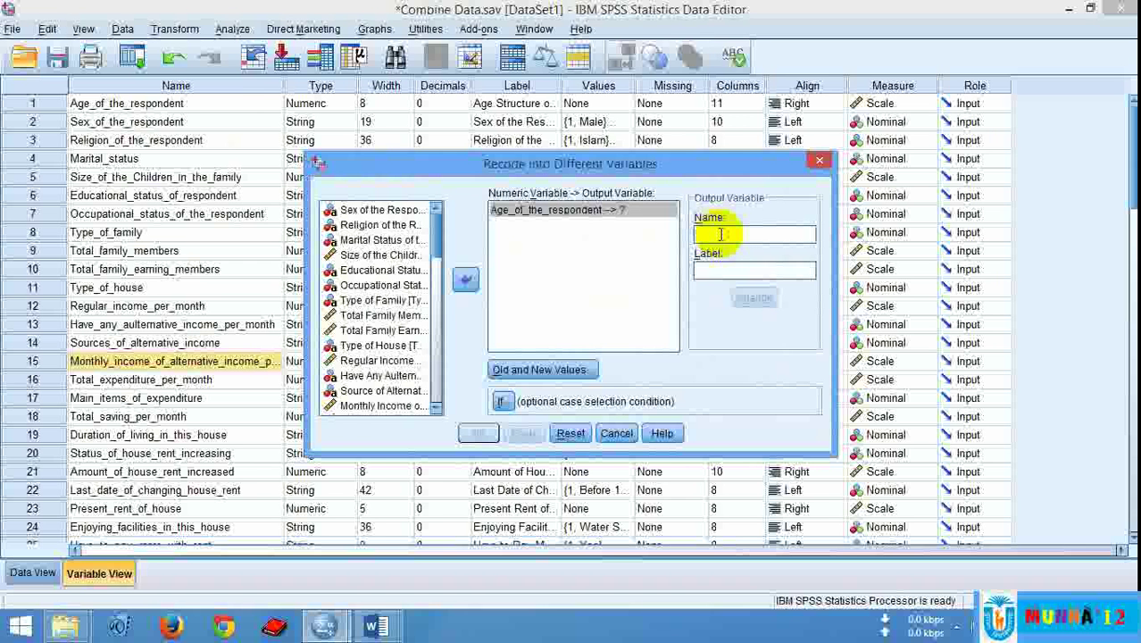
{"action": "left_click_drag", "start_coordinate": [664, 170], "coordinate": [625, 157]}
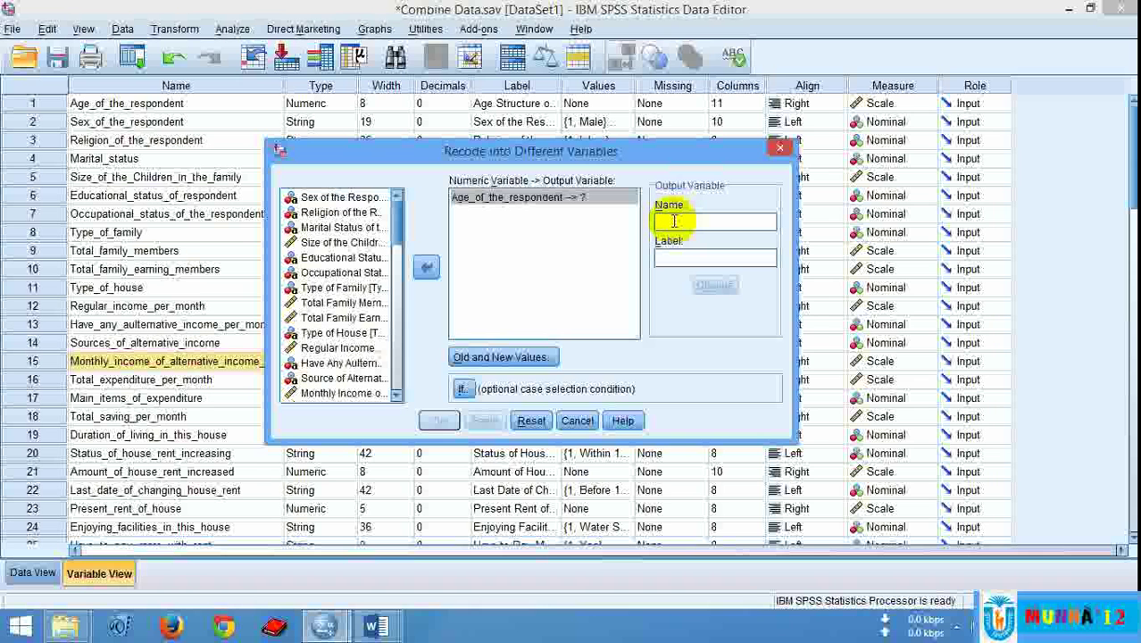
{"action": "type", "text": "age_recoded"}
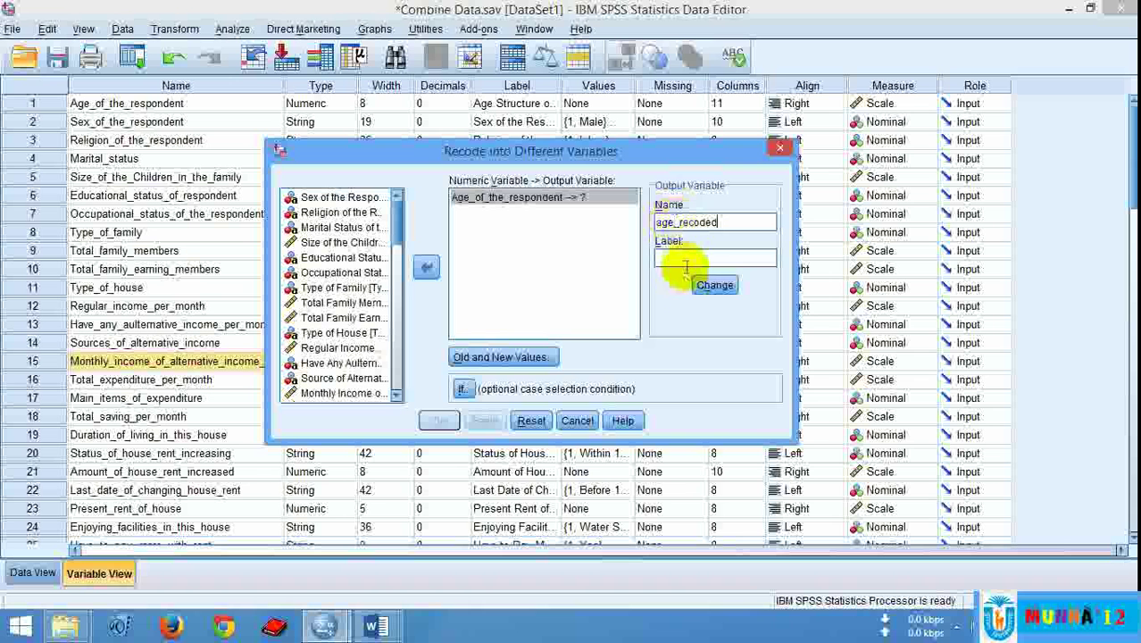
Label the output variable "Age of the Respopndent_Re" and apply the new name and label to the age recode
{"action": "left_click", "coordinate": [686, 261]}
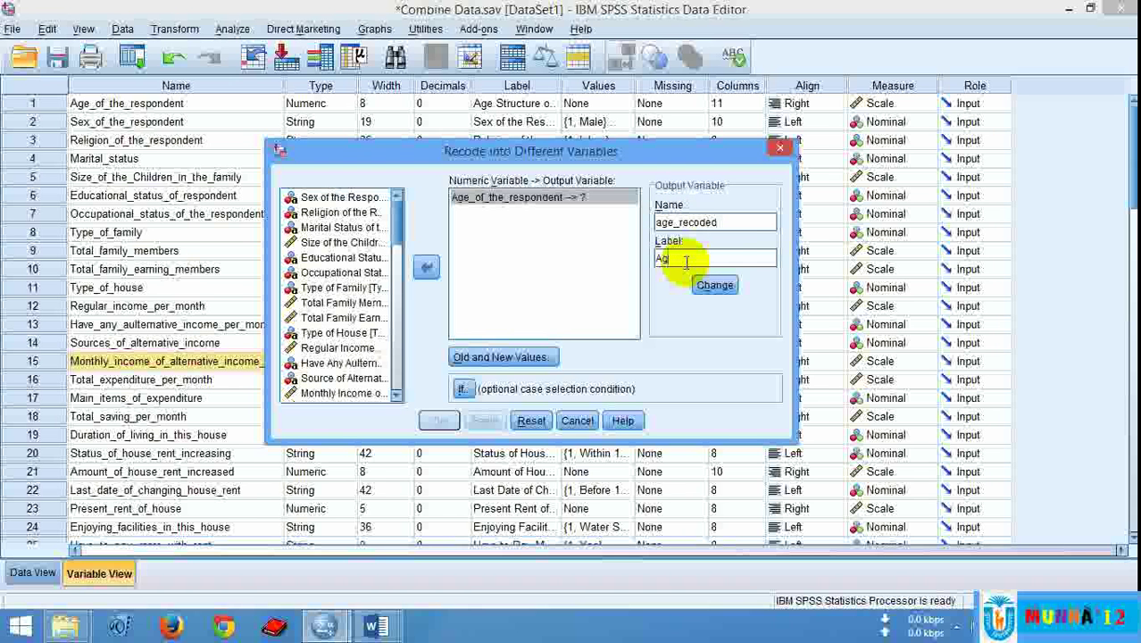
{"action": "type", "text": "Age of the"}
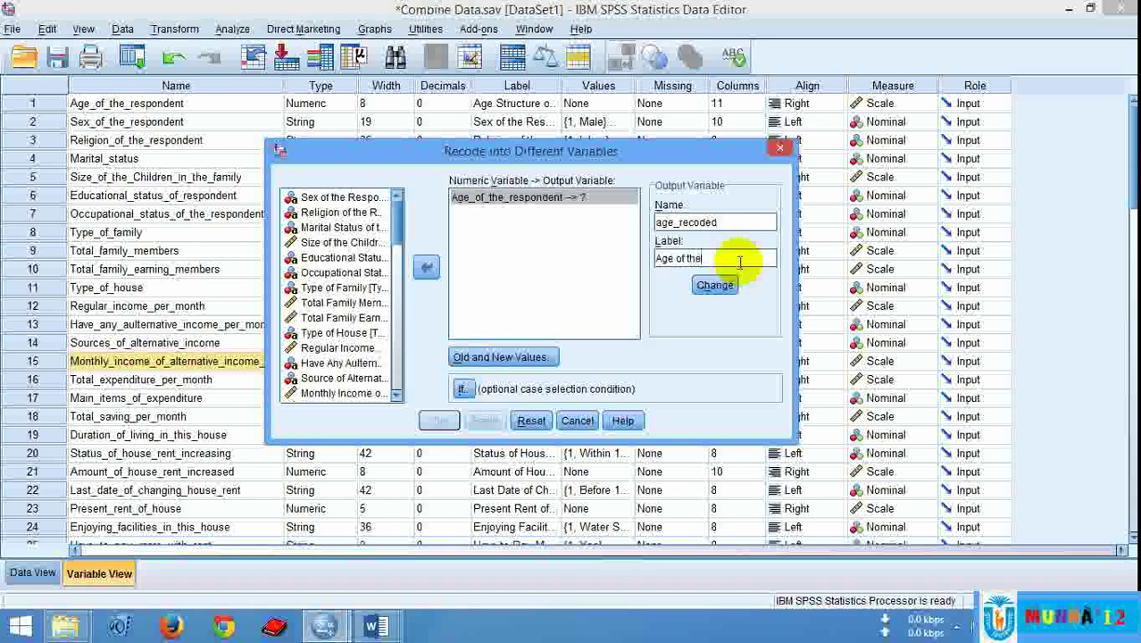
{"action": "type", "text": "respopndent"}
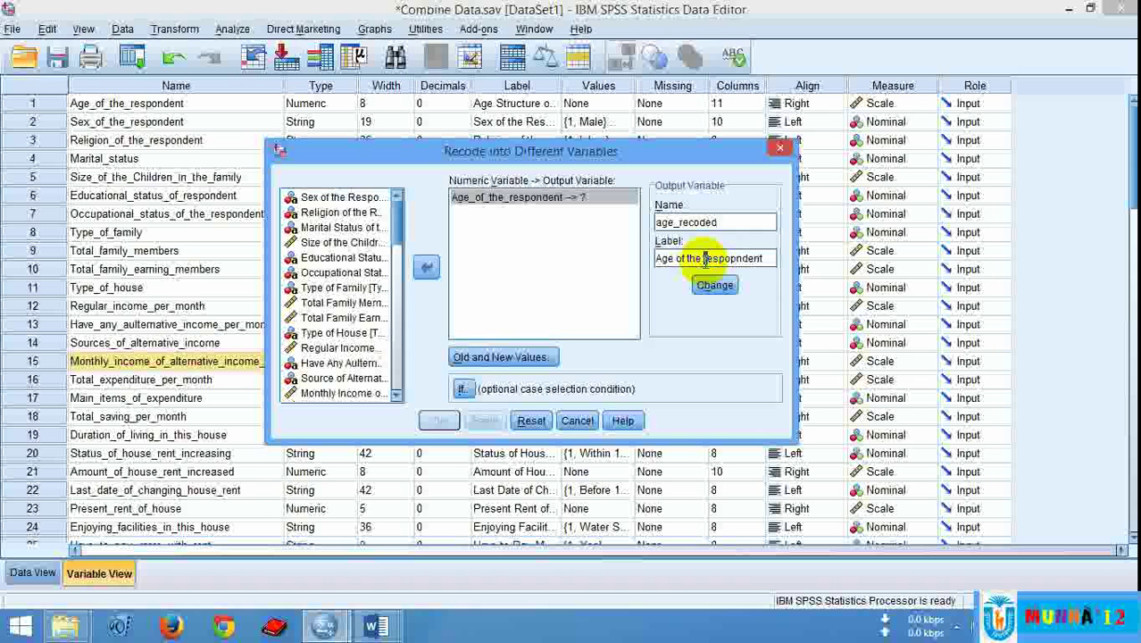
{"action": "key", "text": "Delete"}
{"action": "type", "text": "R"}
{"action": "type", "text": " Re"}
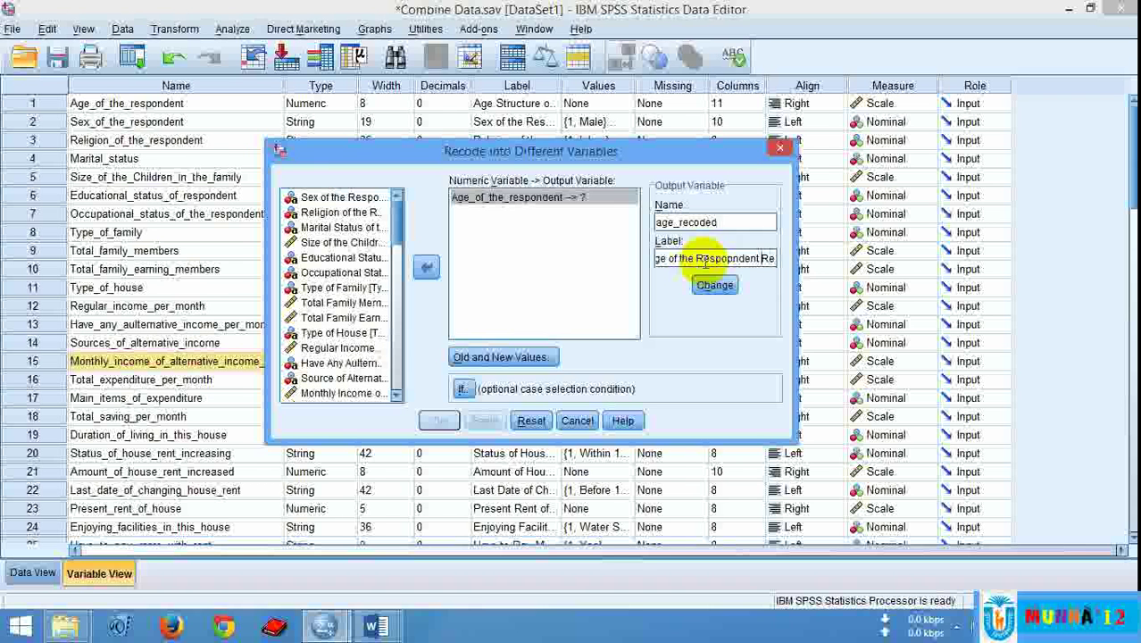
{"action": "key", "text": "BackSpace"}
{"action": "type", "text": "_"}
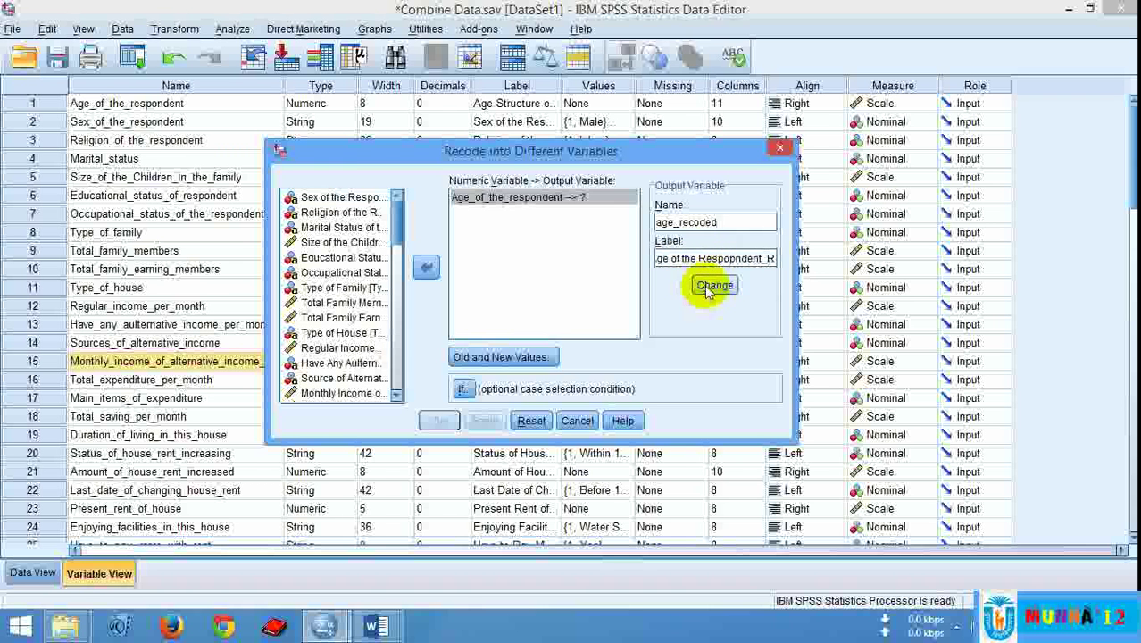
{"action": "left_click", "coordinate": [714, 286]}
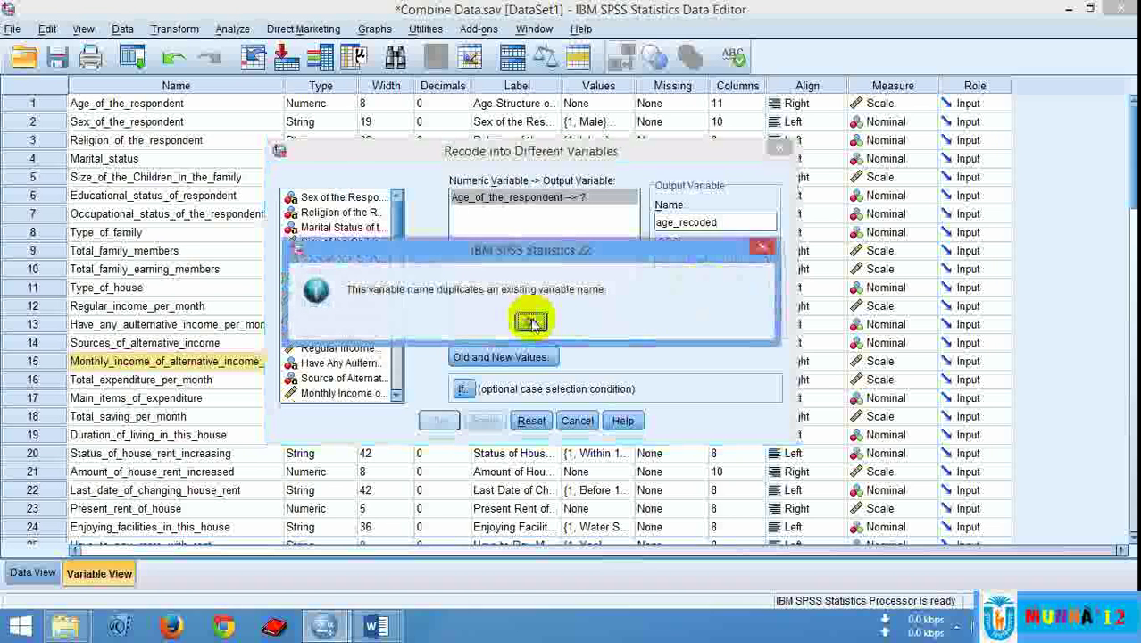
{"action": "left_click", "coordinate": [531, 321]}
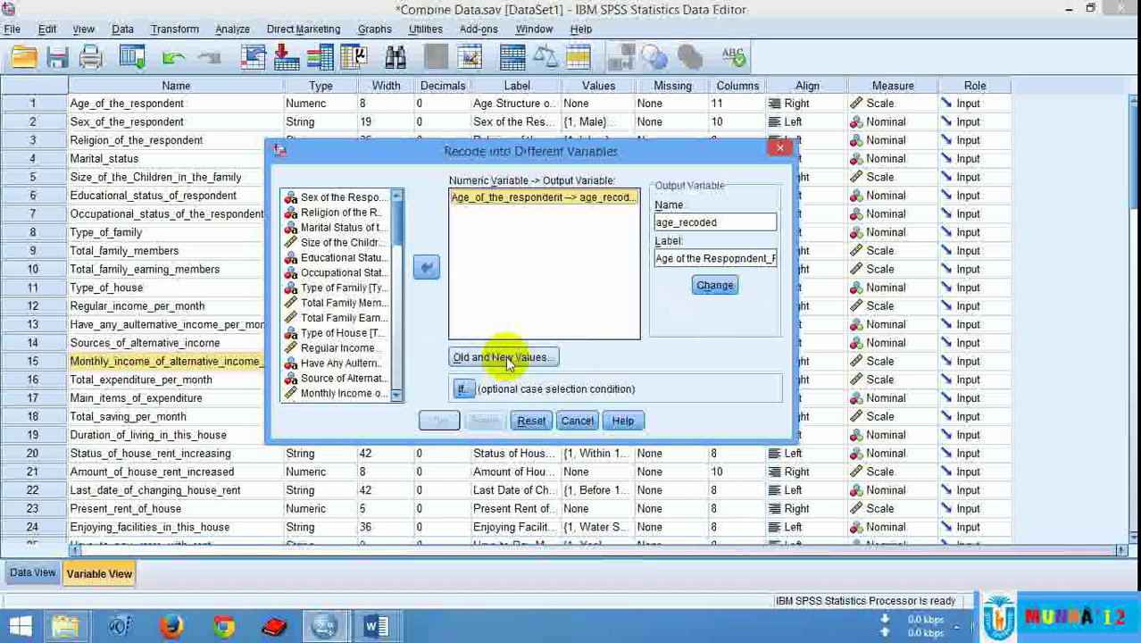
Add an old-to-new value rule that recodes ages 25 through 30 as 1
{"action": "left_click", "coordinate": [506, 358]}
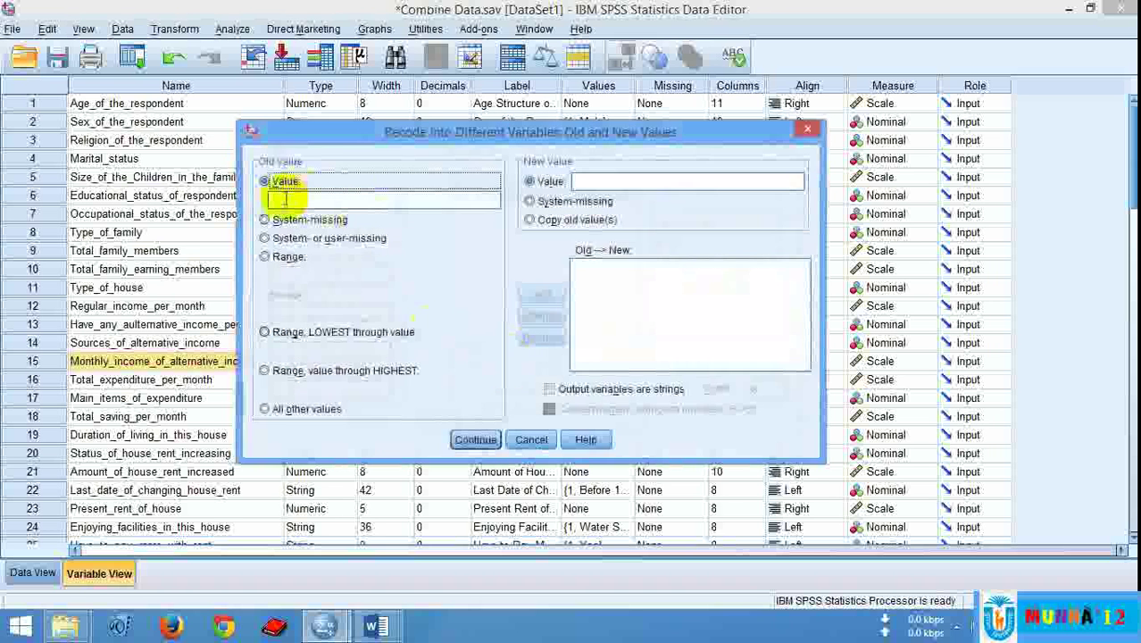
{"action": "left_click", "coordinate": [289, 202]}
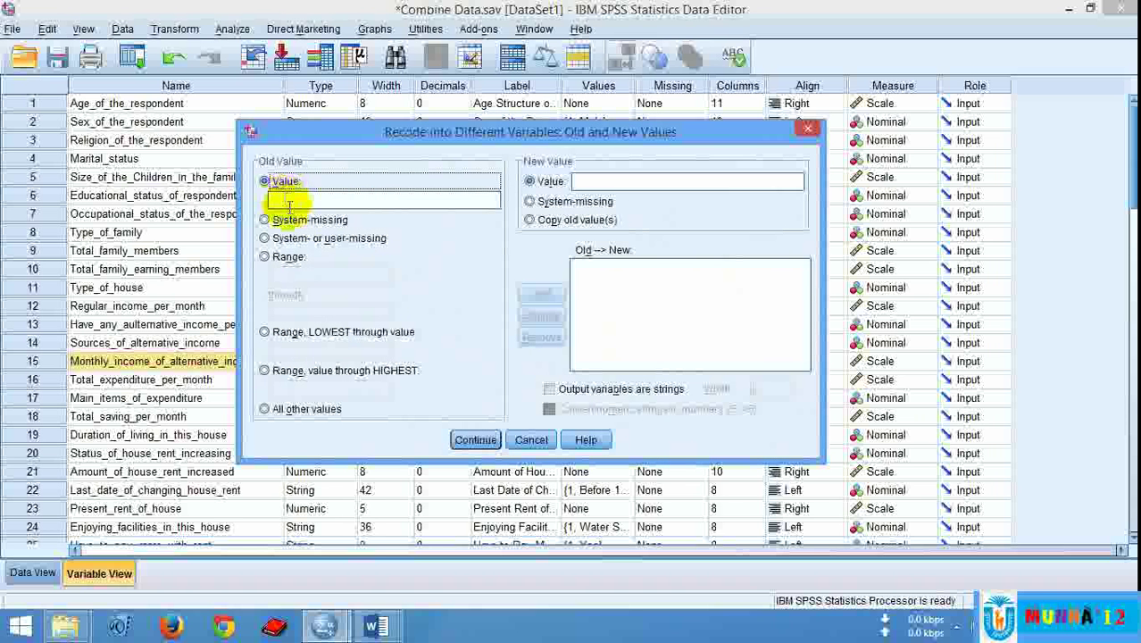
{"action": "left_click", "coordinate": [275, 258]}
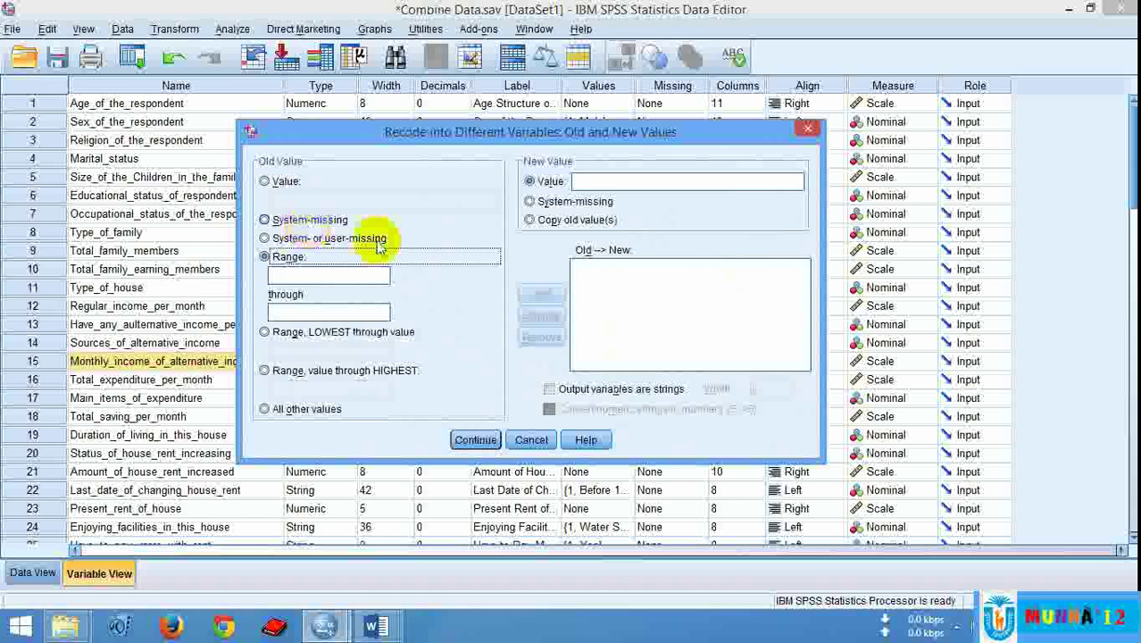
{"action": "left_click", "coordinate": [294, 333]}
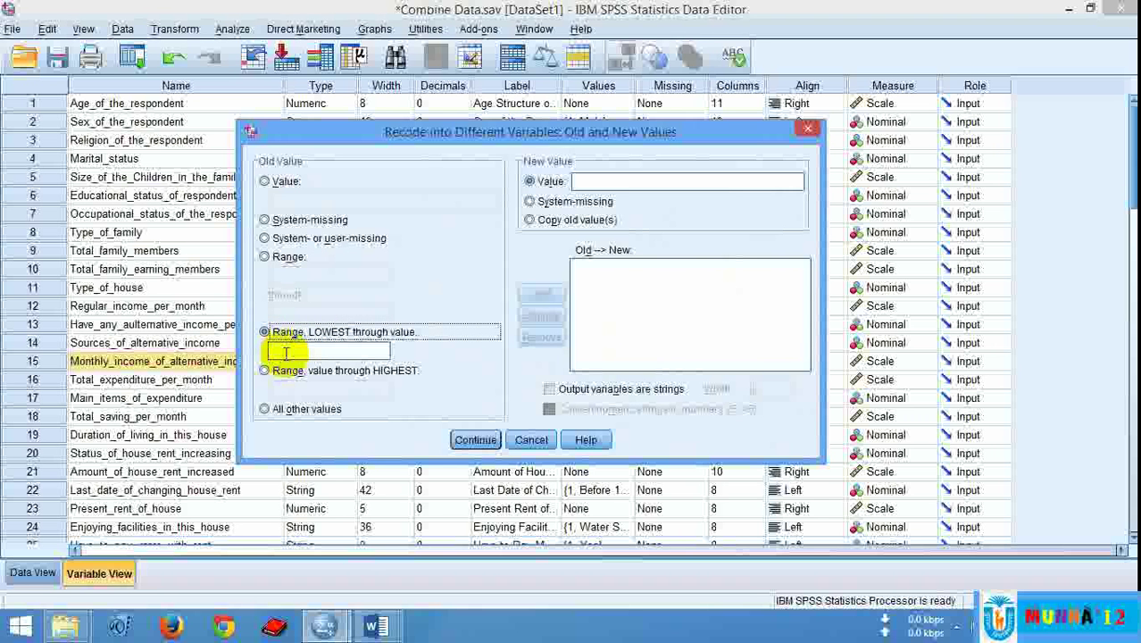
{"action": "left_click", "coordinate": [268, 260]}
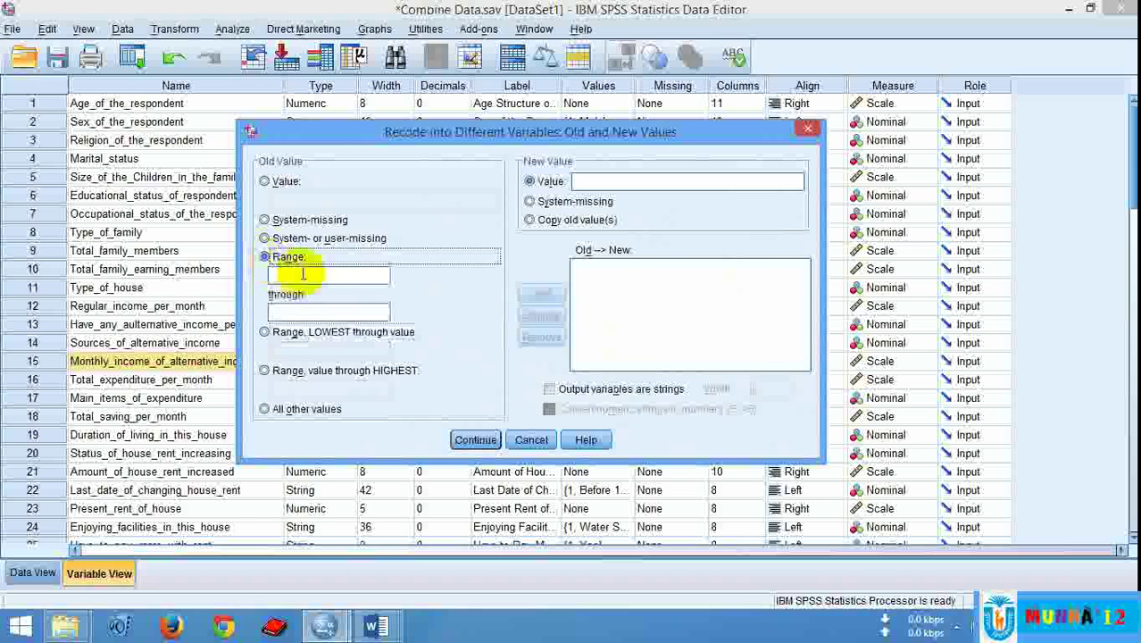
{"action": "left_click", "coordinate": [293, 277]}
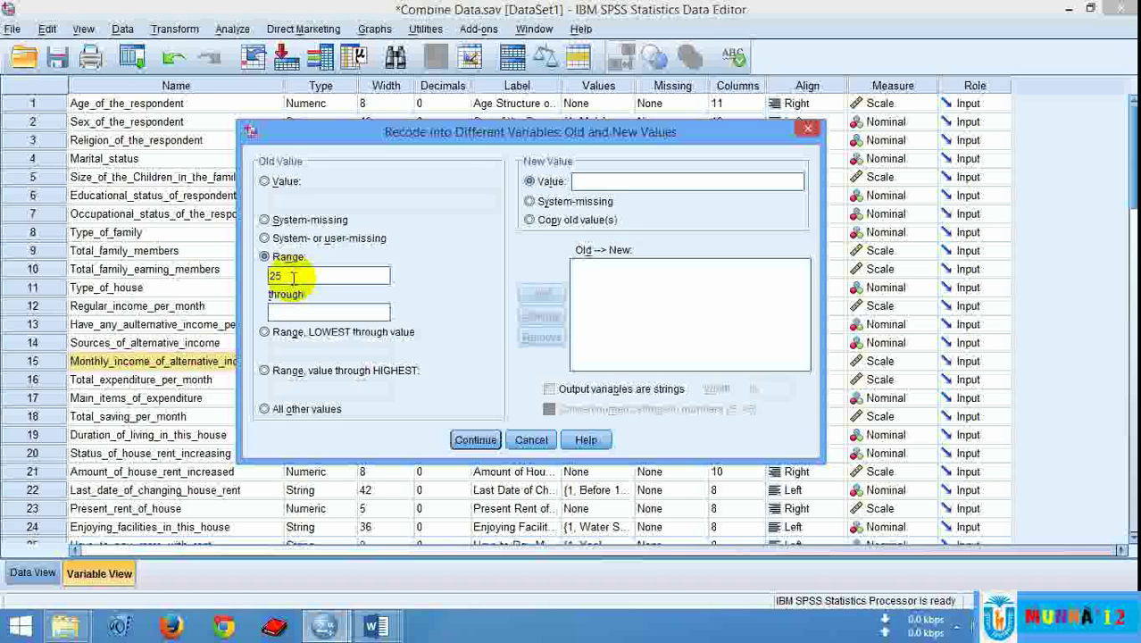
{"action": "left_click", "coordinate": [297, 308]}
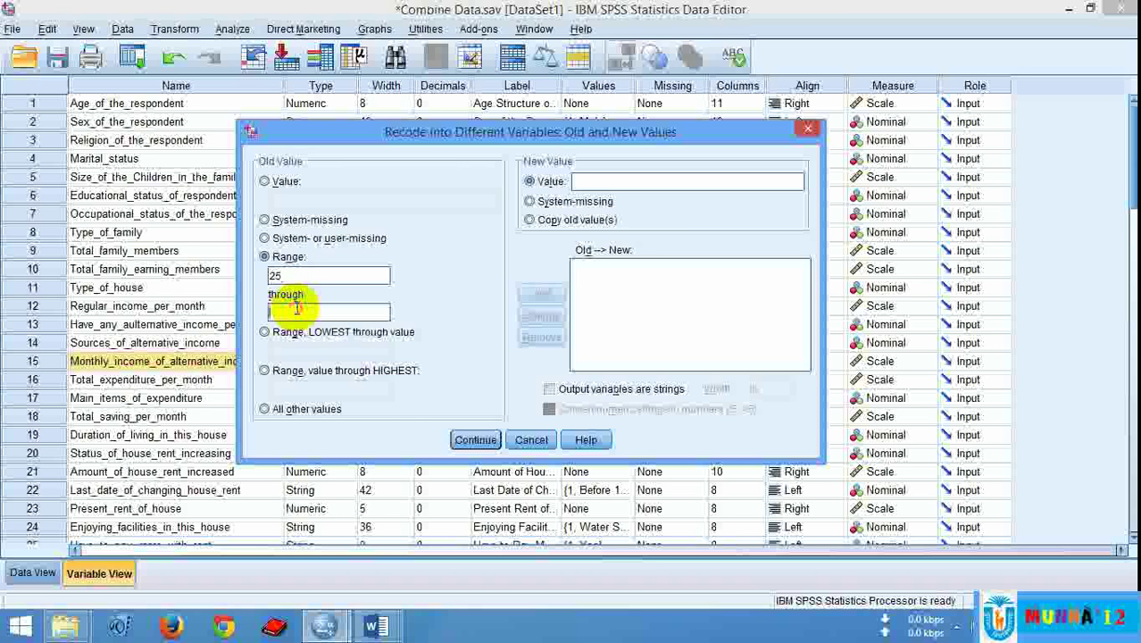
{"action": "type", "text": "30"}
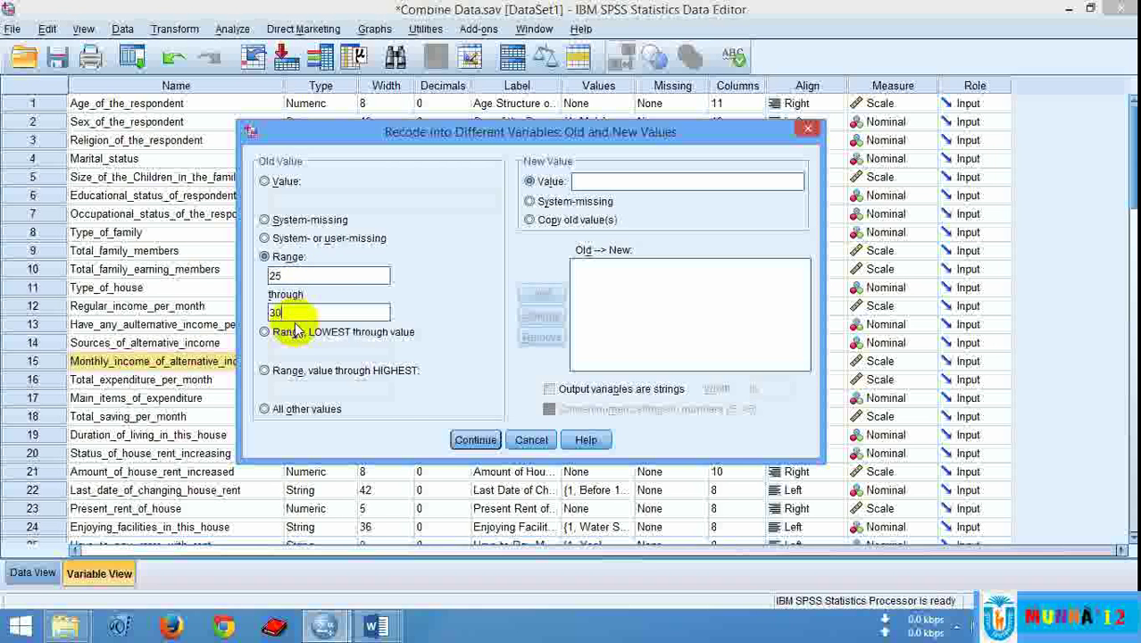
{"action": "left_click", "coordinate": [604, 182]}
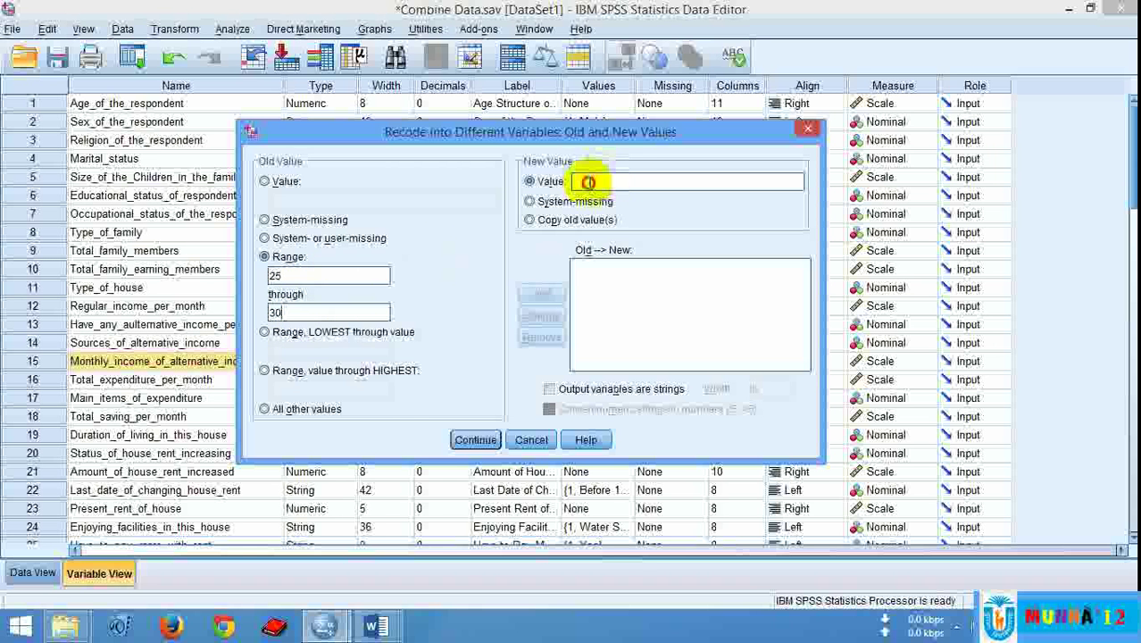
{"action": "type", "text": "1"}
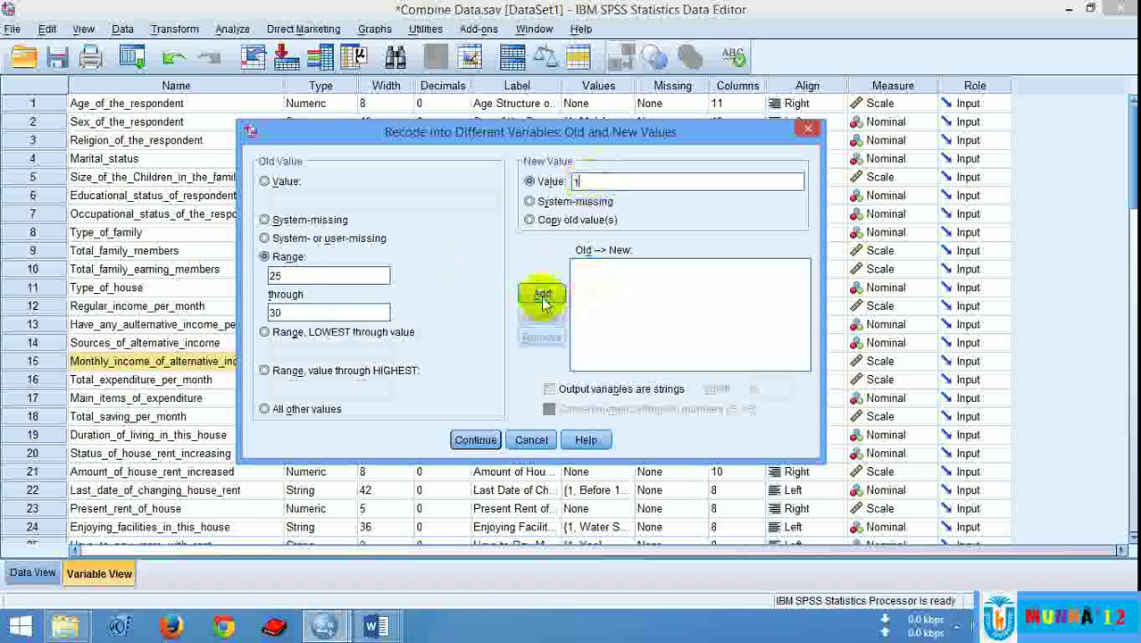
{"action": "left_click", "coordinate": [543, 294]}
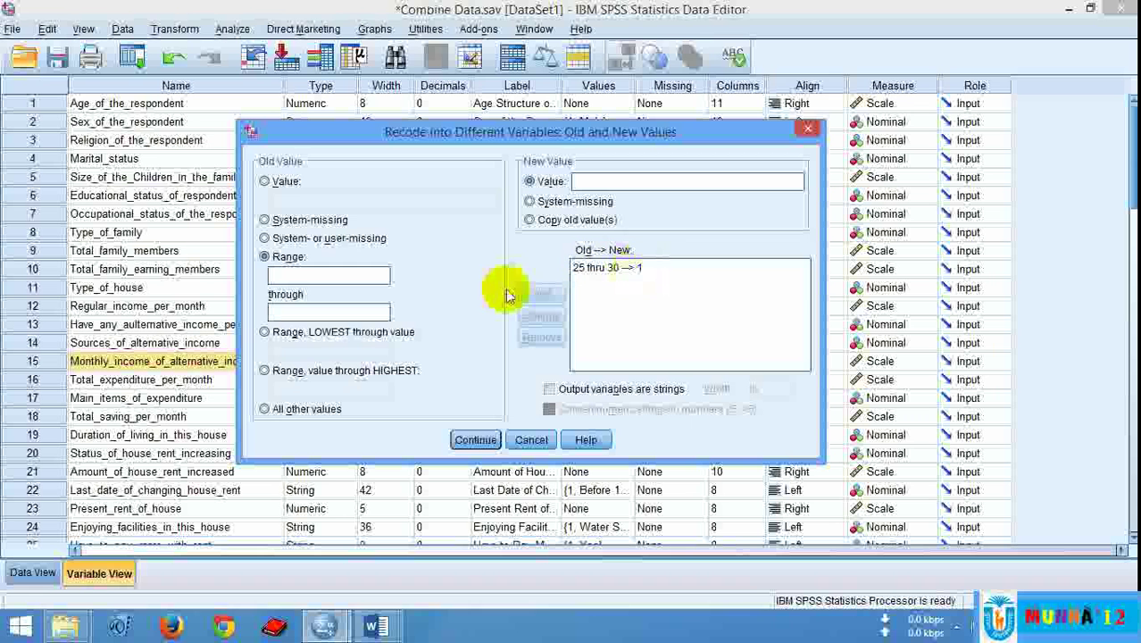
Add a second recode rule that turns ages 31 through 35 into 2
{"action": "left_click", "coordinate": [285, 275]}
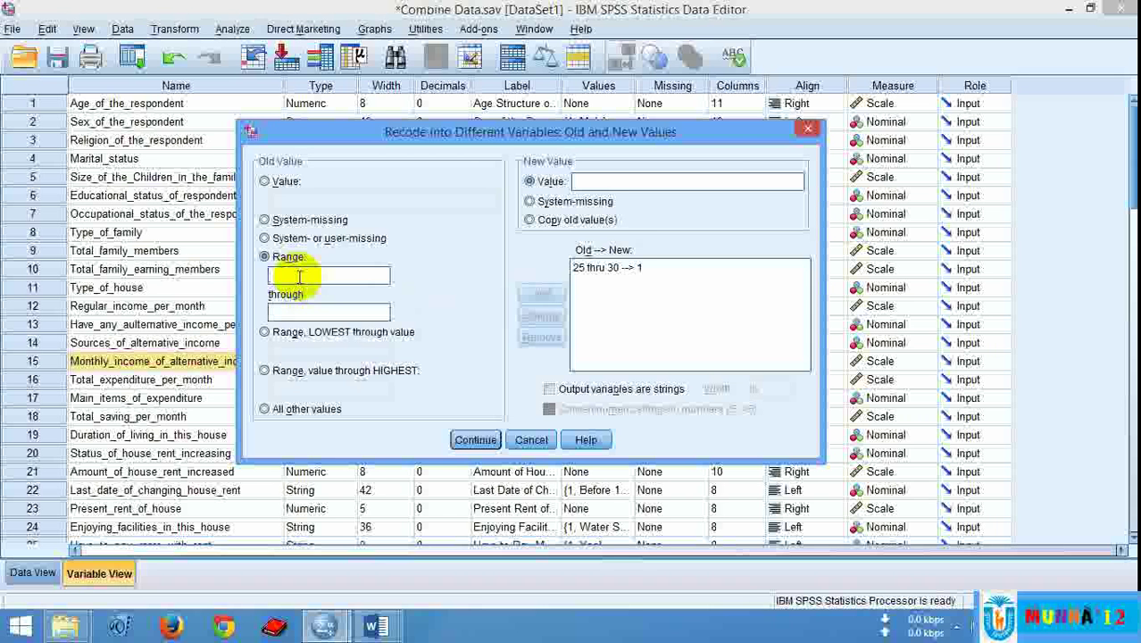
{"action": "left_click", "coordinate": [297, 310]}
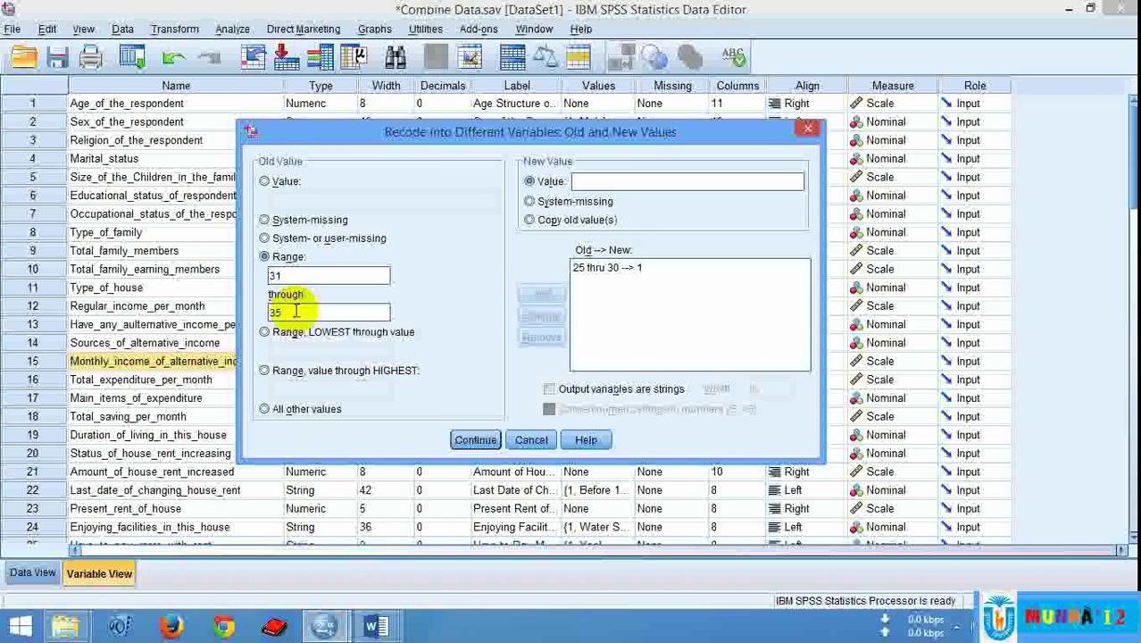
{"action": "left_click", "coordinate": [591, 182]}
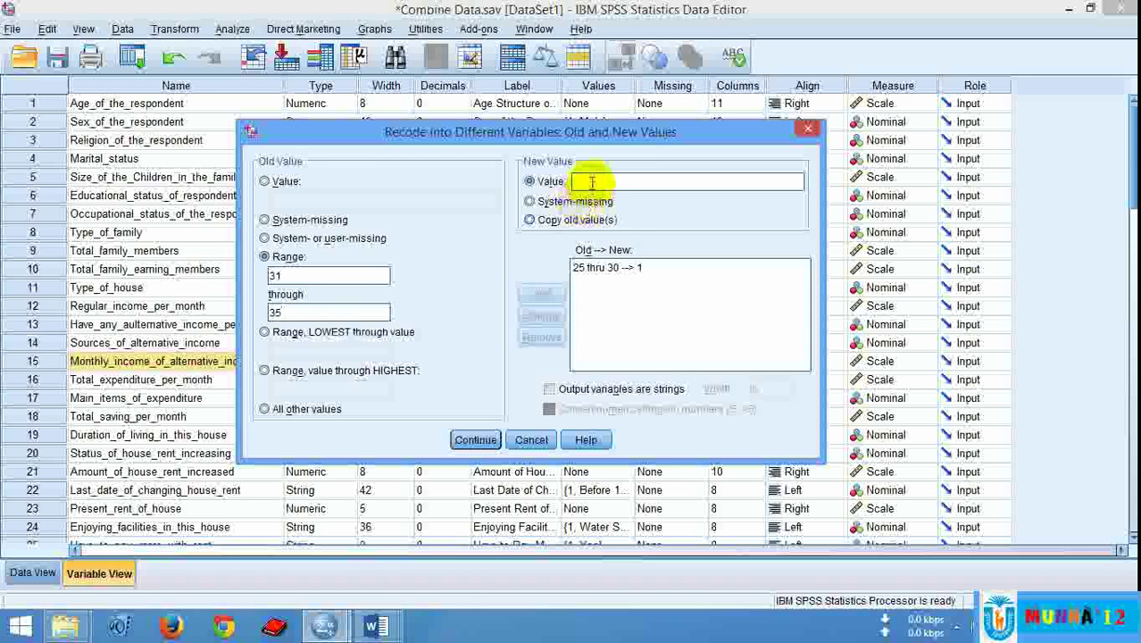
{"action": "type", "text": "2"}
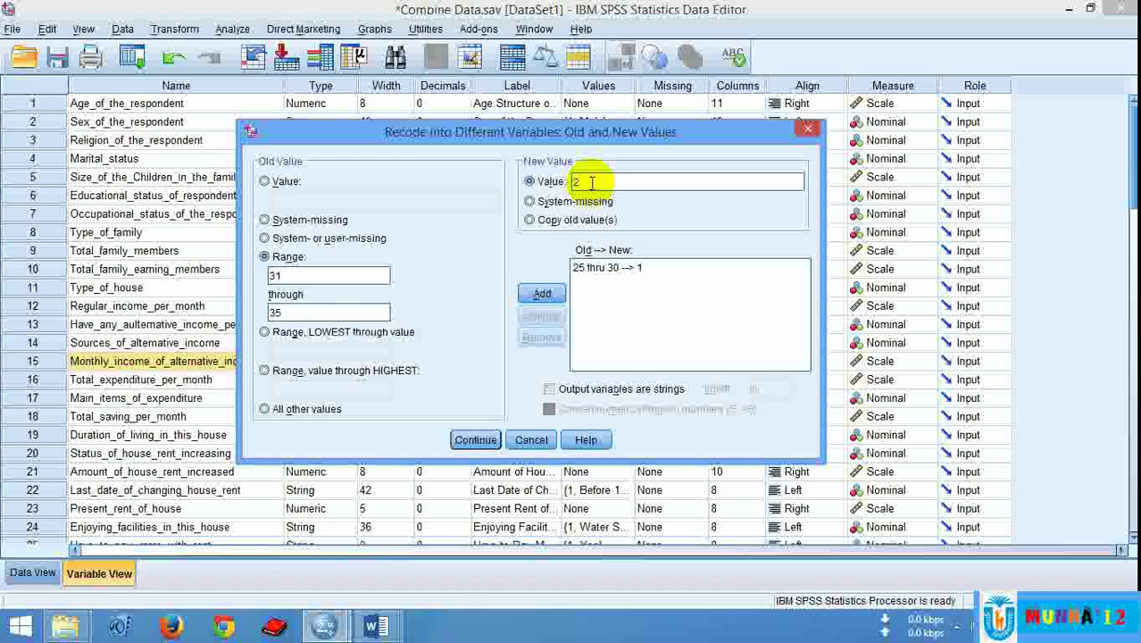
{"action": "left_click", "coordinate": [543, 295]}
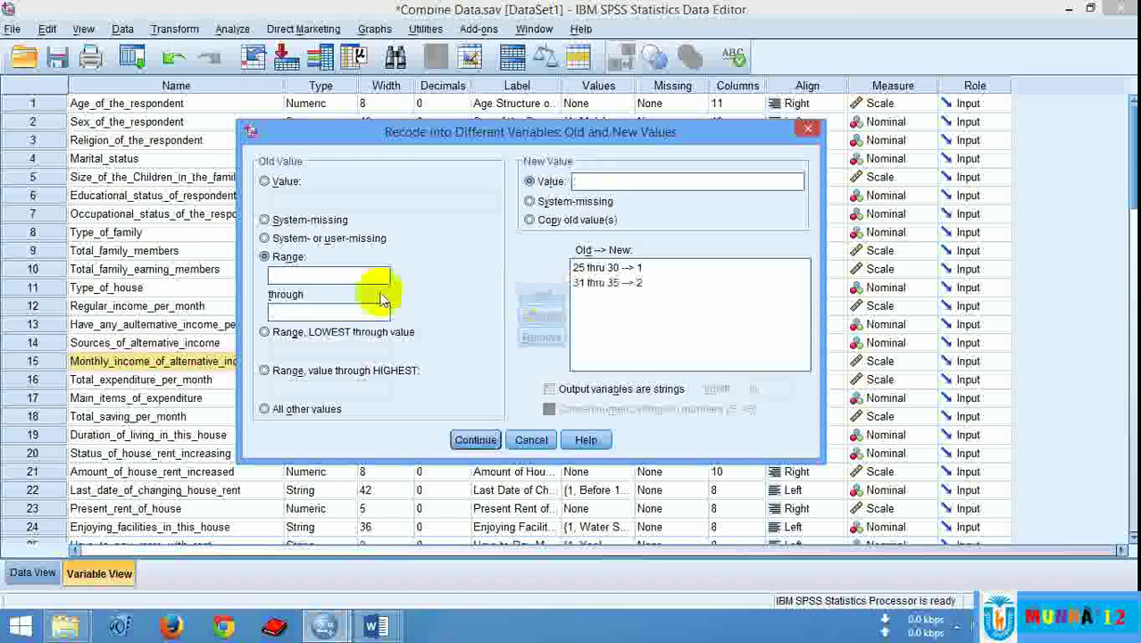
Add a third recode rule that turns ages 36 through 40 into 3
{"action": "left_click", "coordinate": [302, 276]}
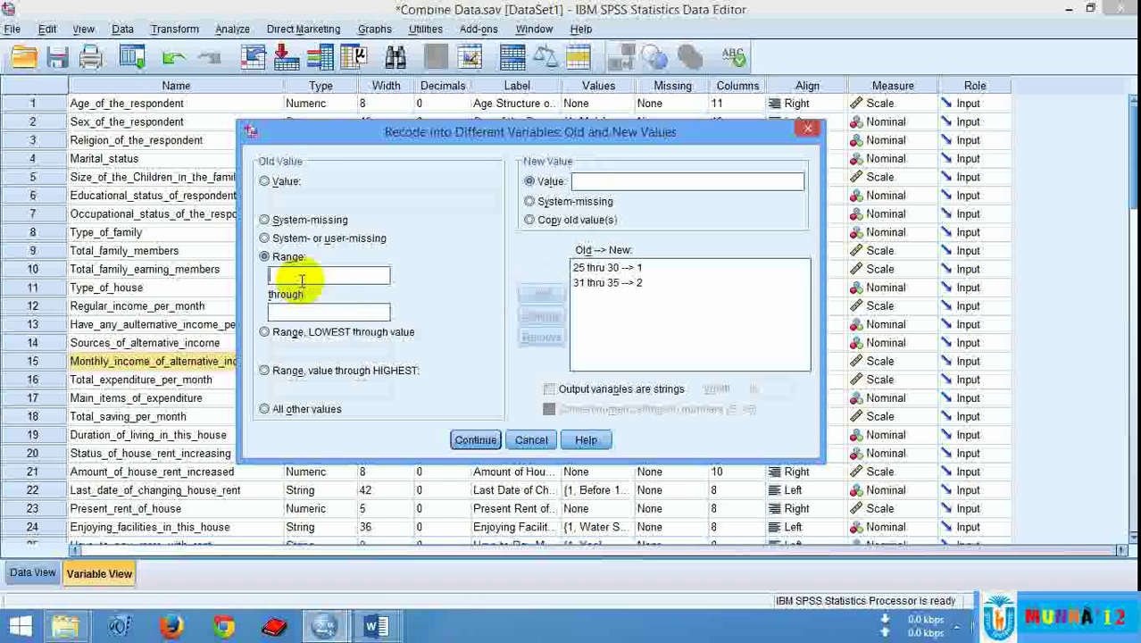
{"action": "type", "text": "36"}
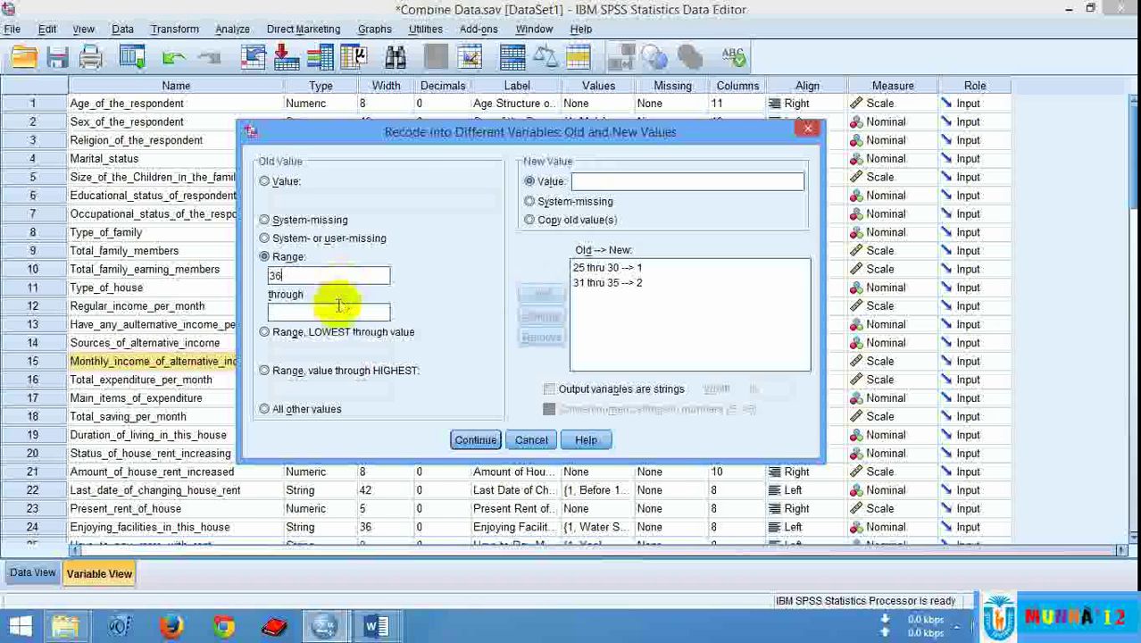
{"action": "left_click", "coordinate": [328, 311]}
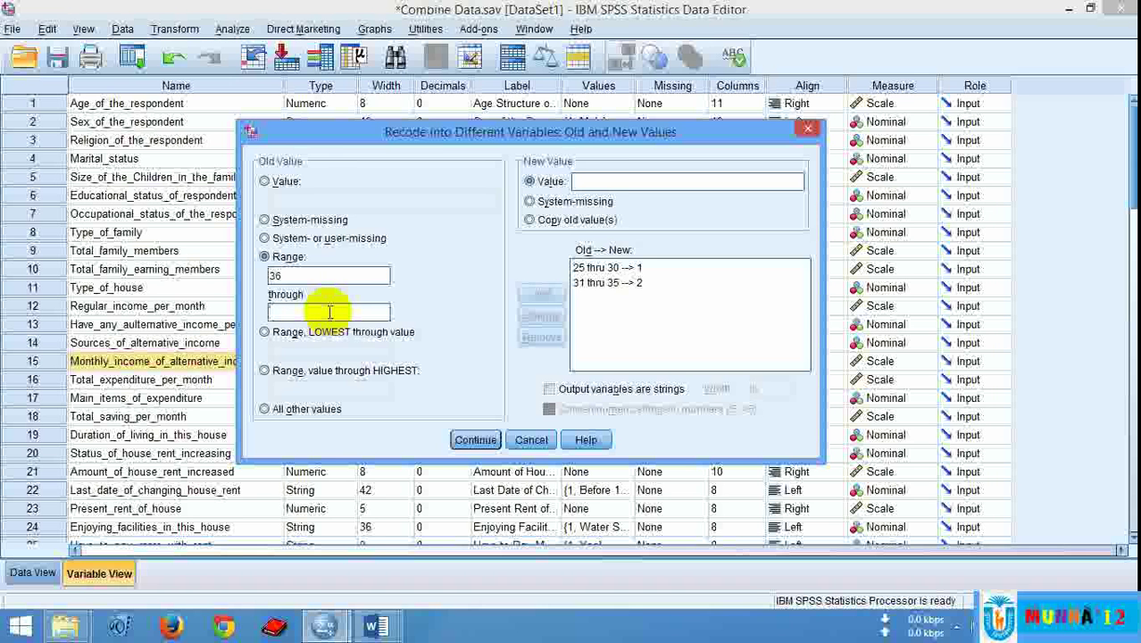
{"action": "type", "text": "40"}
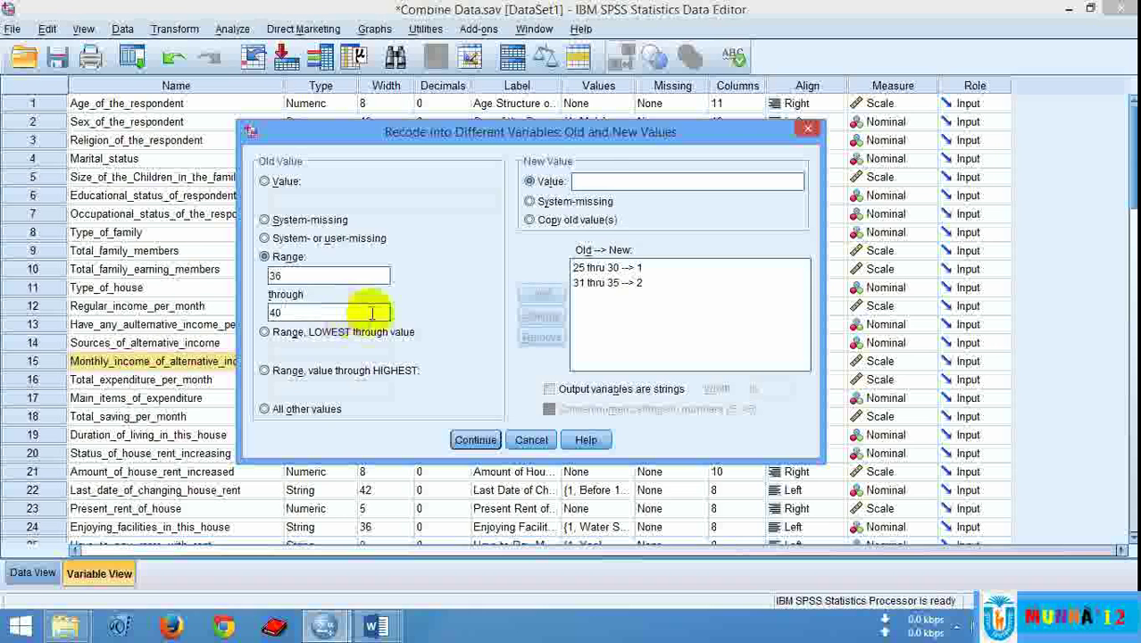
{"action": "left_click", "coordinate": [601, 182]}
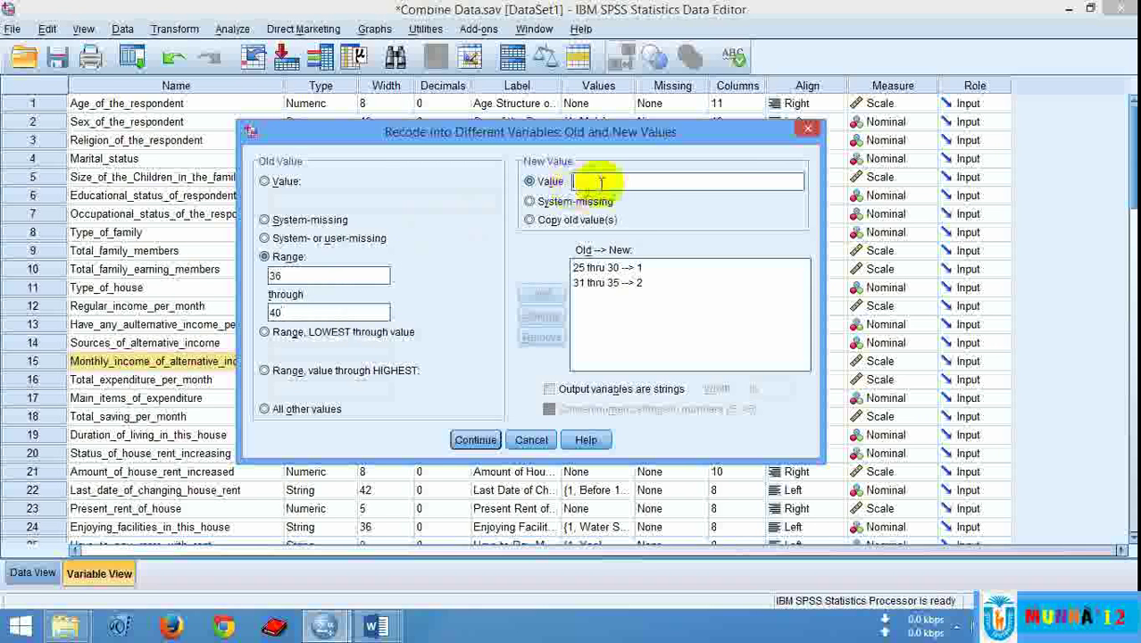
{"action": "type", "text": "3"}
{"action": "left_click", "coordinate": [542, 294]}
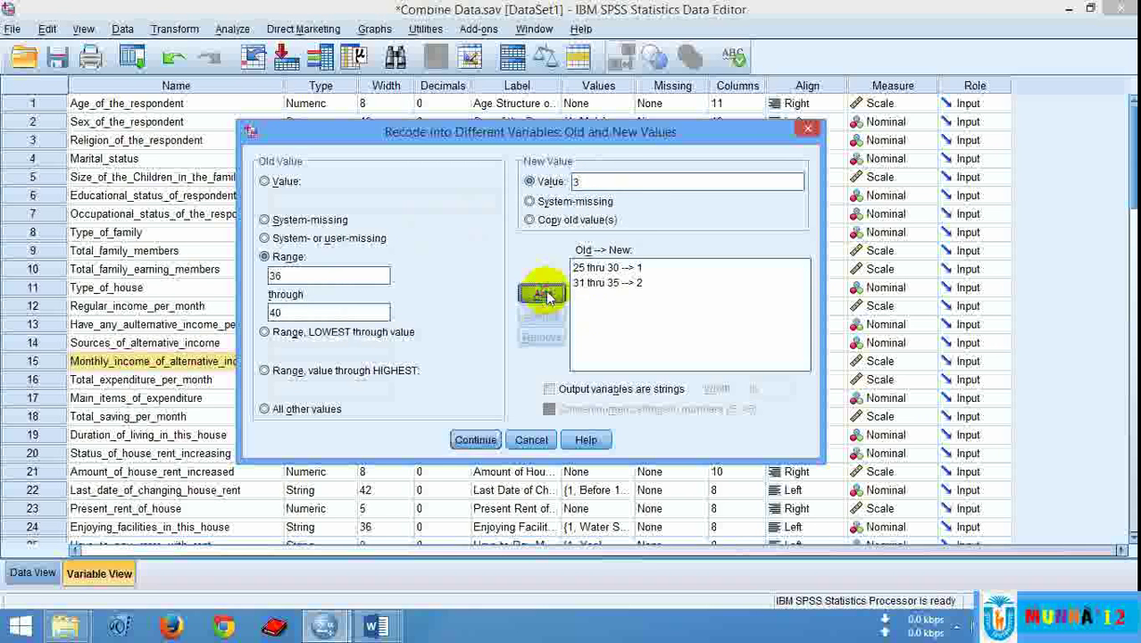
Add a recode rule that turns ages 41 through 45 into 4
{"action": "left_click", "coordinate": [345, 274]}
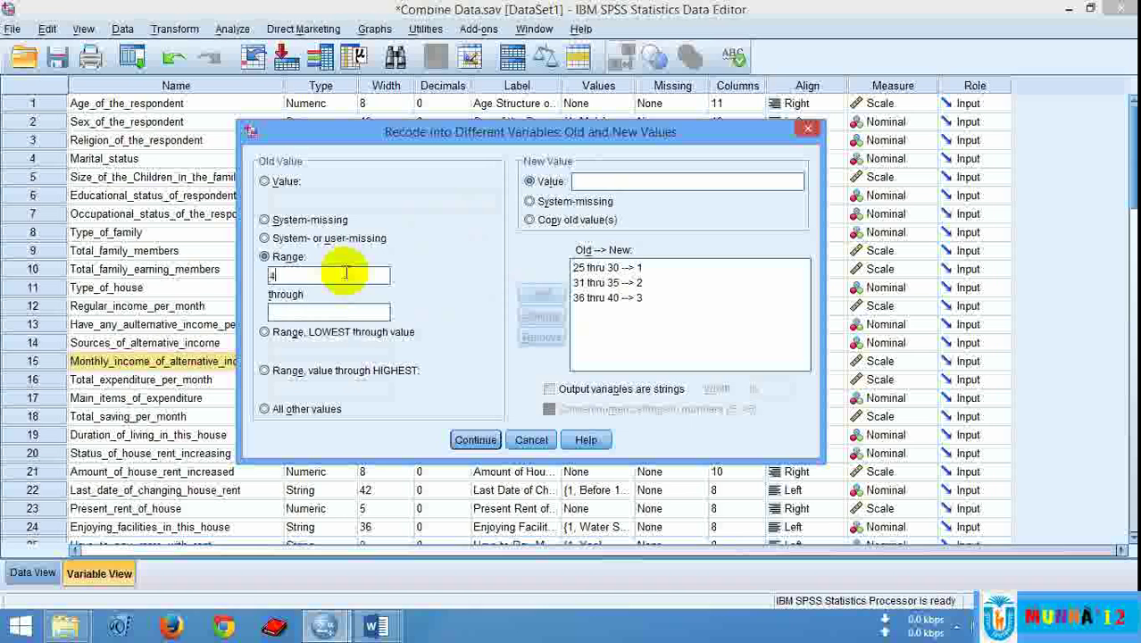
{"action": "left_click", "coordinate": [324, 311]}
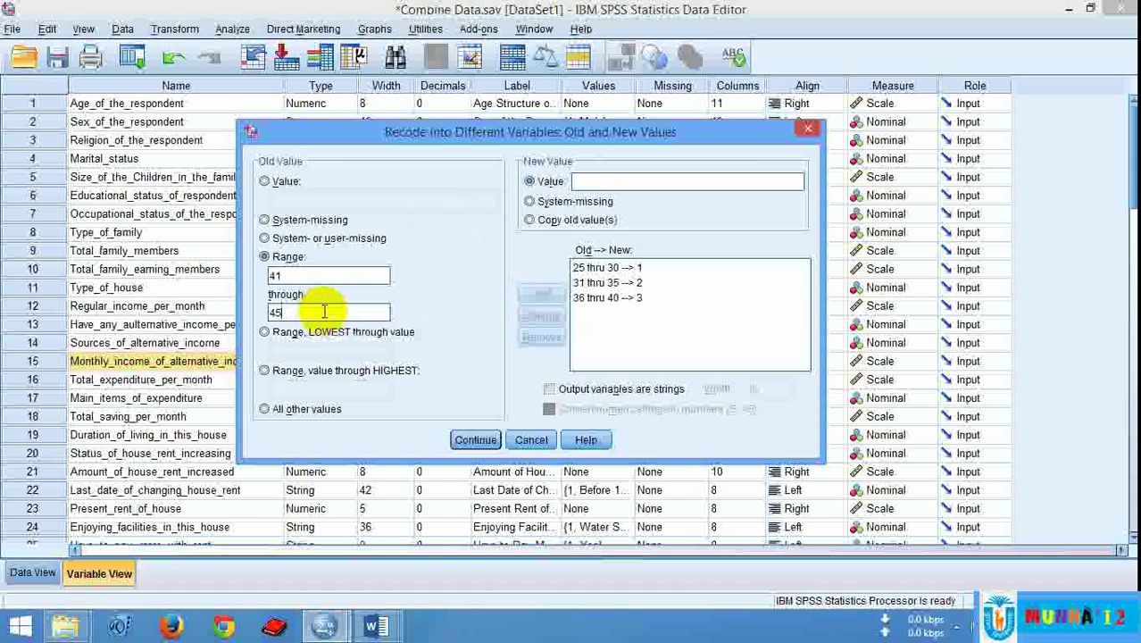
{"action": "left_click", "coordinate": [611, 183]}
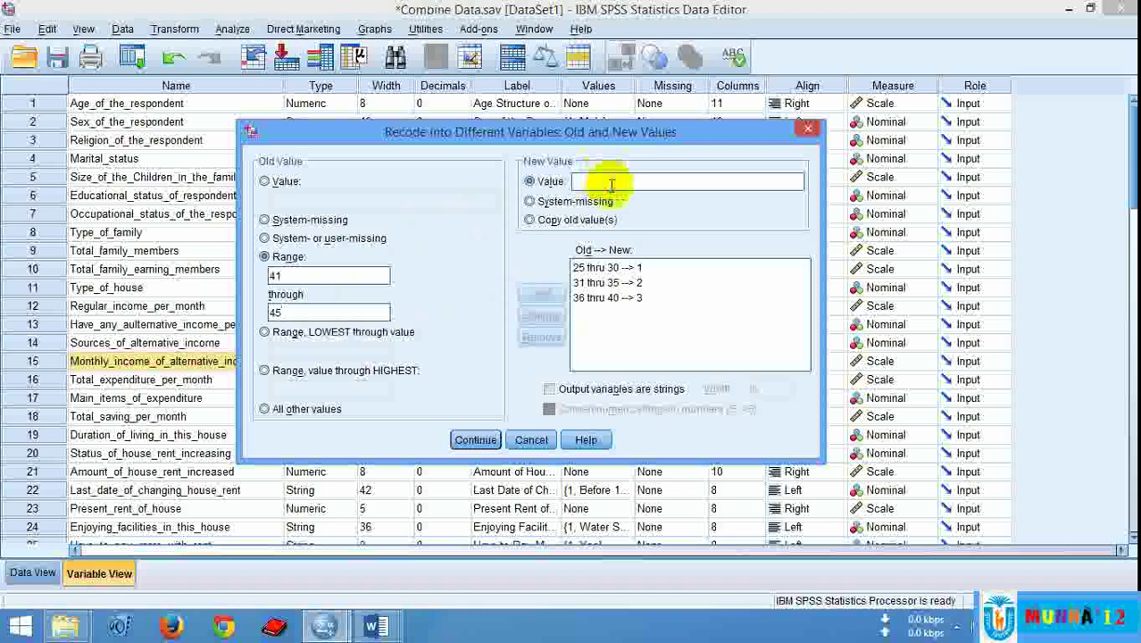
{"action": "type", "text": "4"}
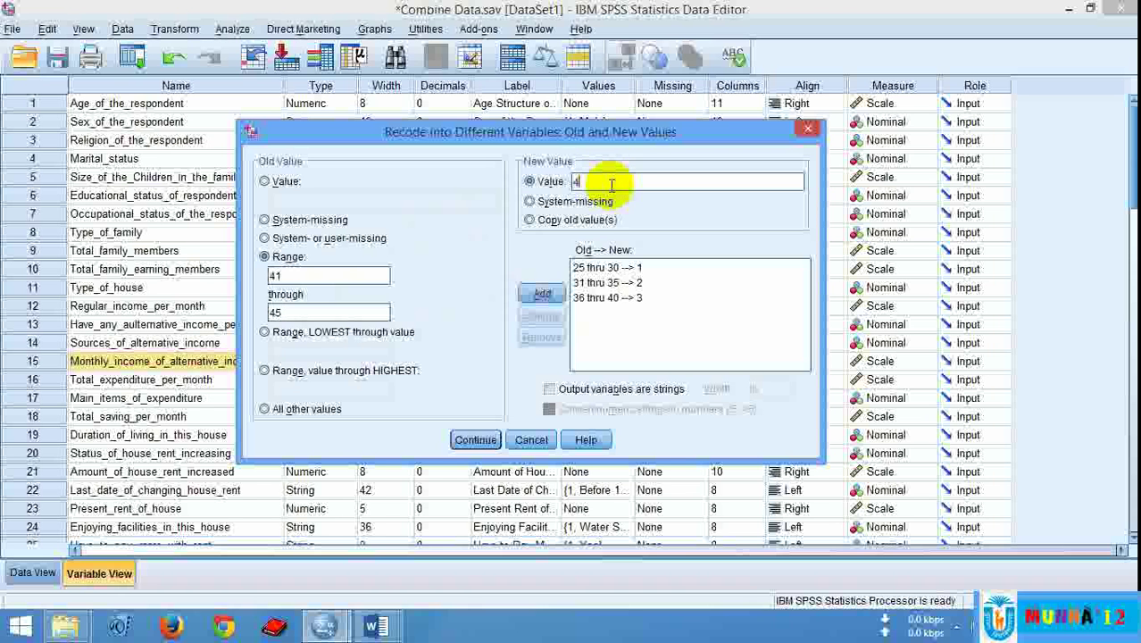
{"action": "left_click", "coordinate": [538, 295]}
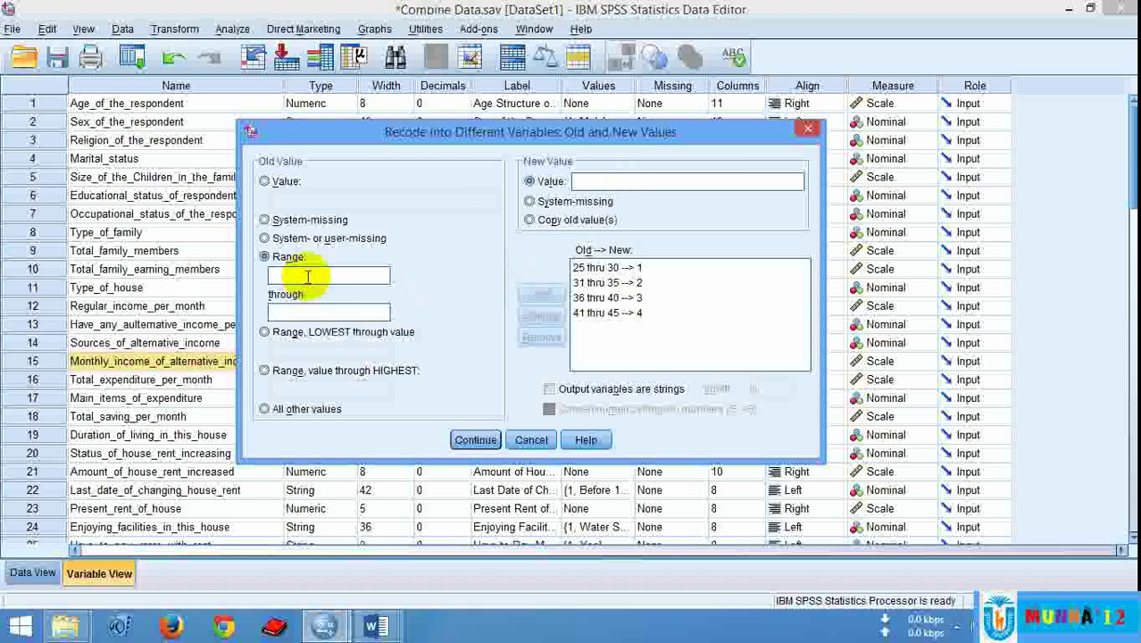
Add a recode rule that turns ages 46 through 50 into 5
{"action": "left_click", "coordinate": [307, 314]}
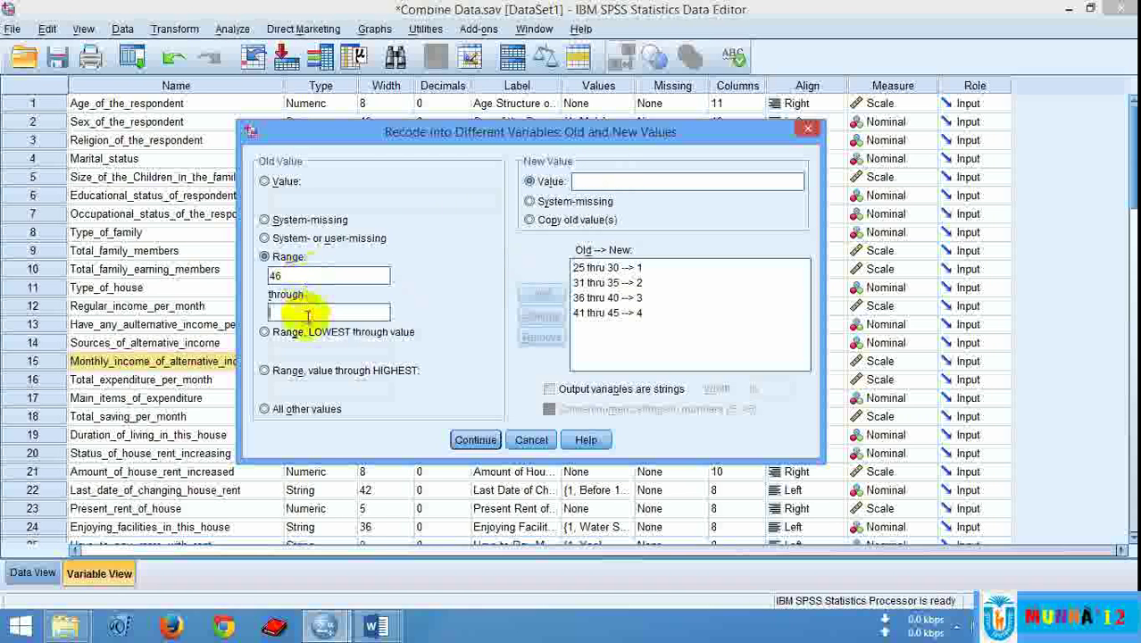
{"action": "type", "text": "50"}
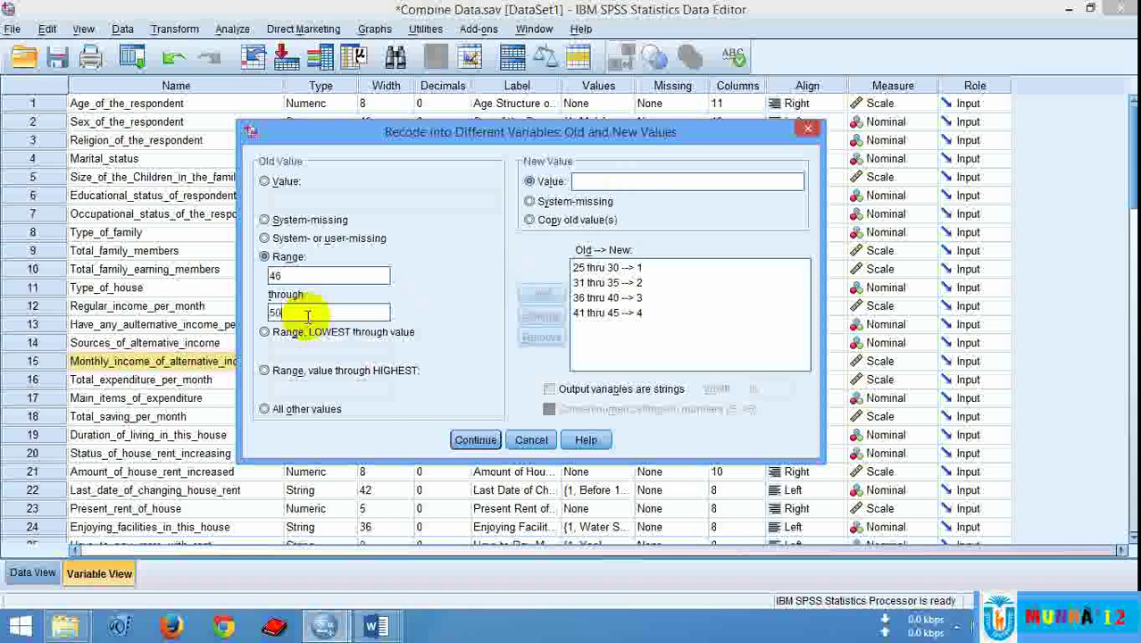
{"action": "left_click", "coordinate": [631, 185]}
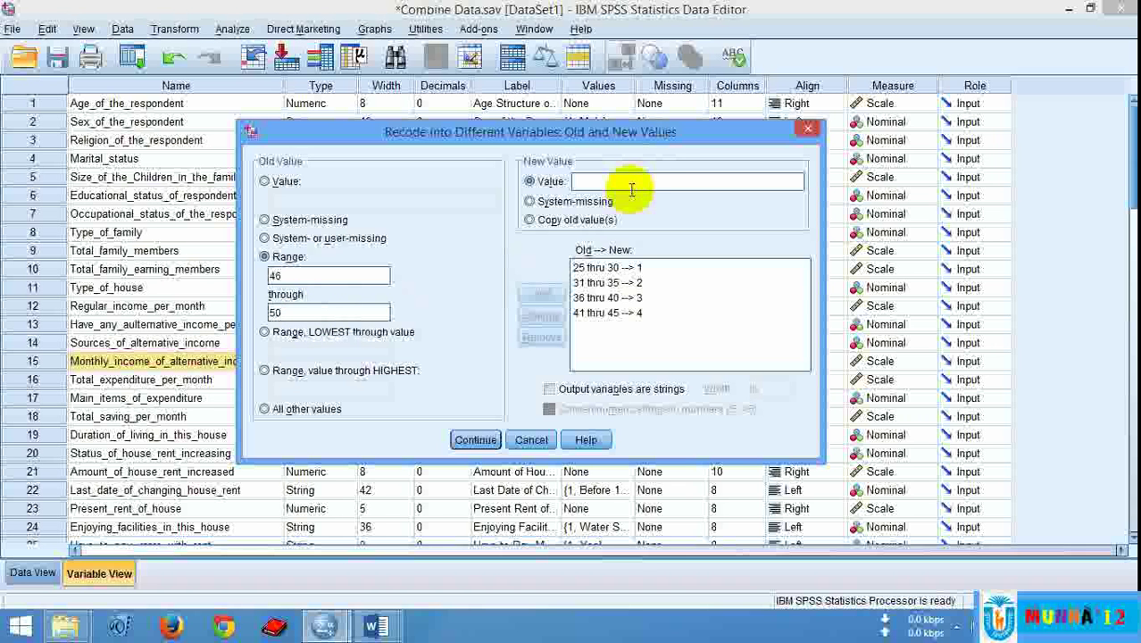
{"action": "type", "text": "5"}
{"action": "left_click", "coordinate": [543, 294]}
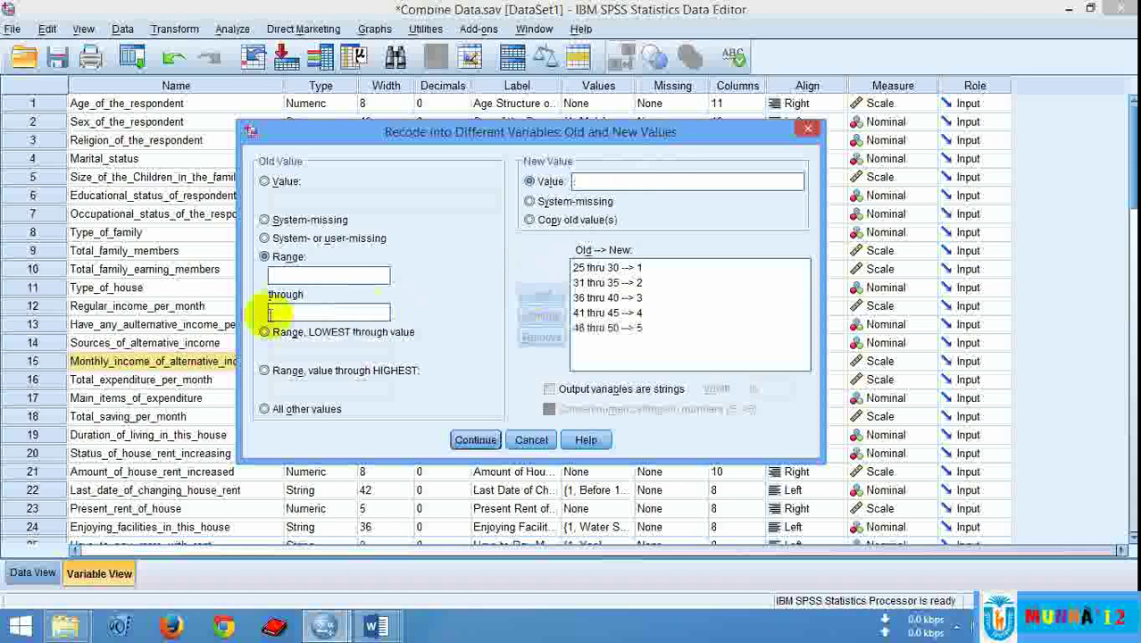
Add a recode rule that turns ages 51 through 56 into 6
{"action": "left_click", "coordinate": [335, 279]}
{"action": "left_click", "coordinate": [327, 309]}
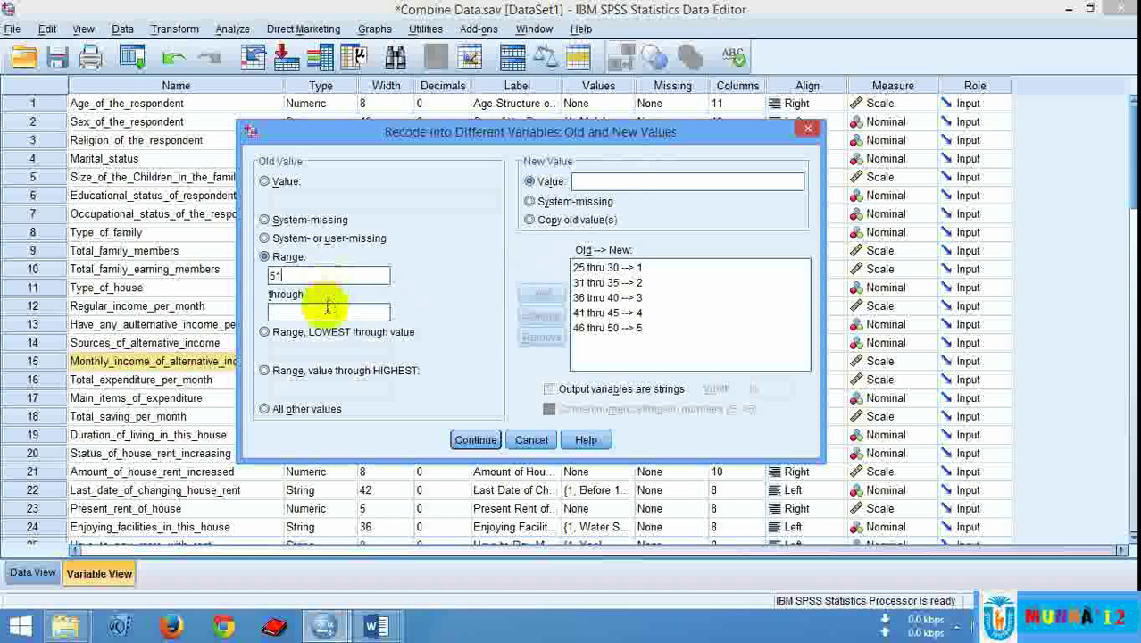
{"action": "type", "text": "55"}
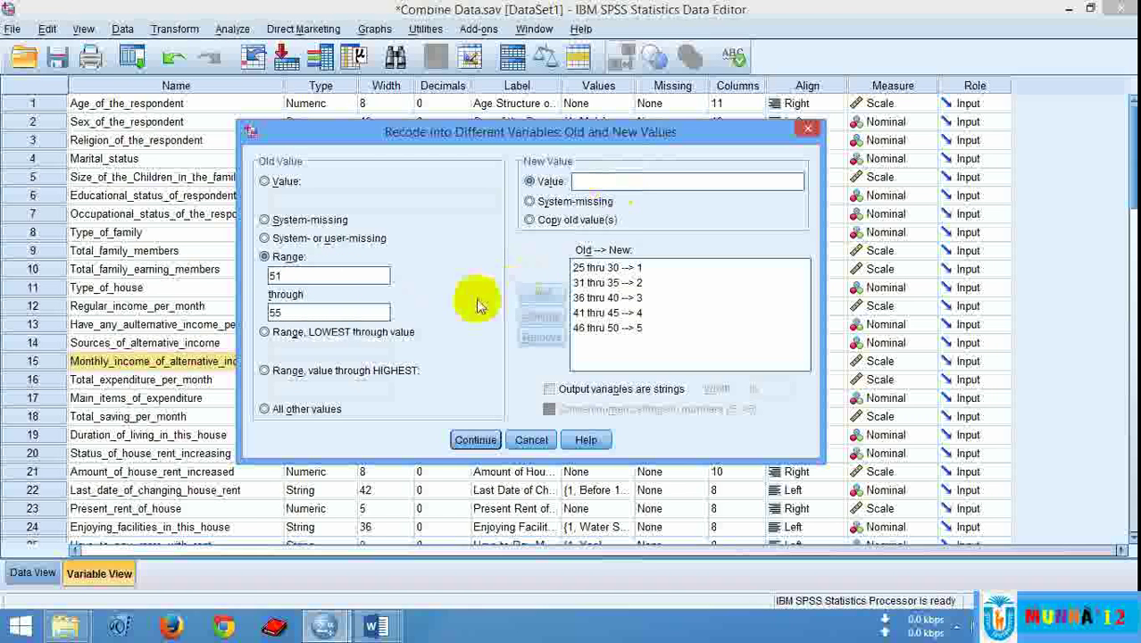
{"action": "double_click", "coordinate": [311, 314]}
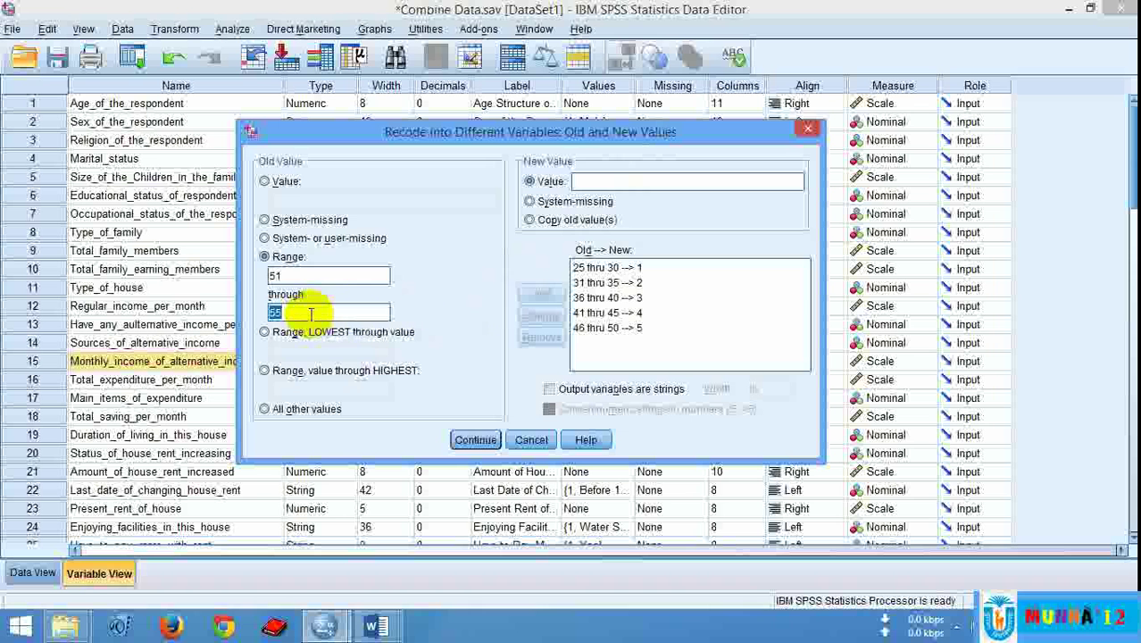
{"action": "type", "text": "56"}
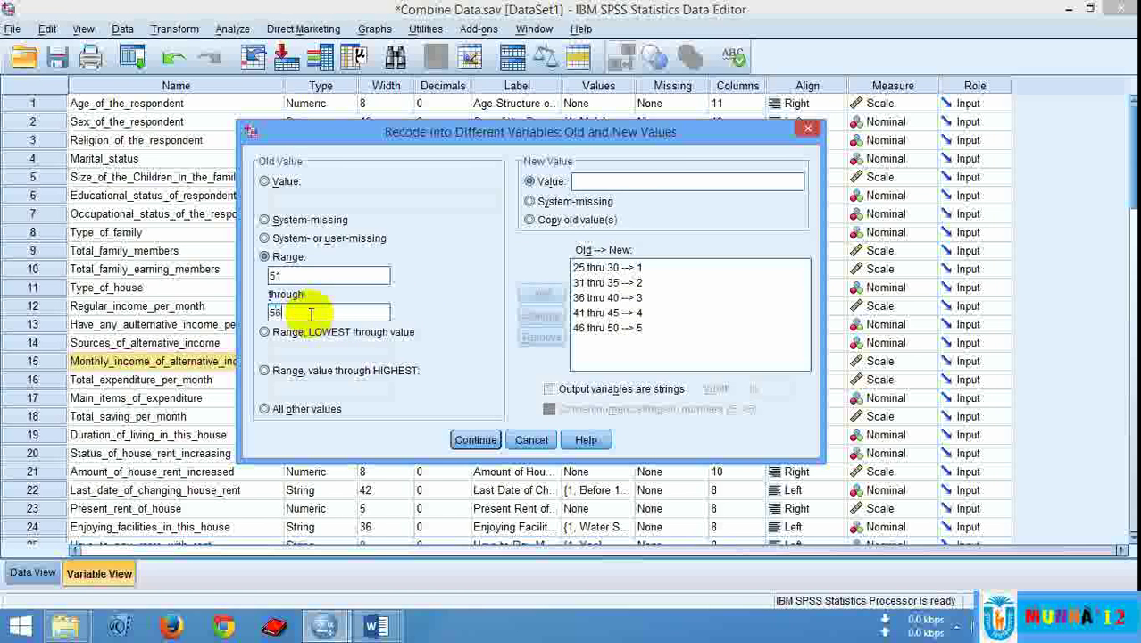
{"action": "left_click", "coordinate": [606, 178]}
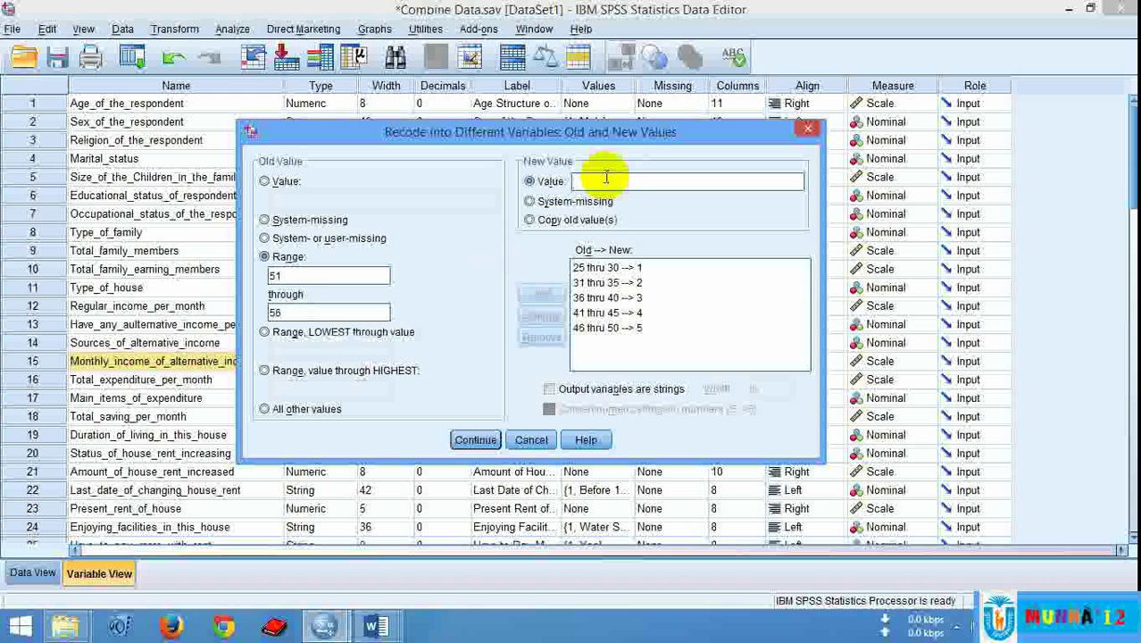
{"action": "type", "text": "6"}
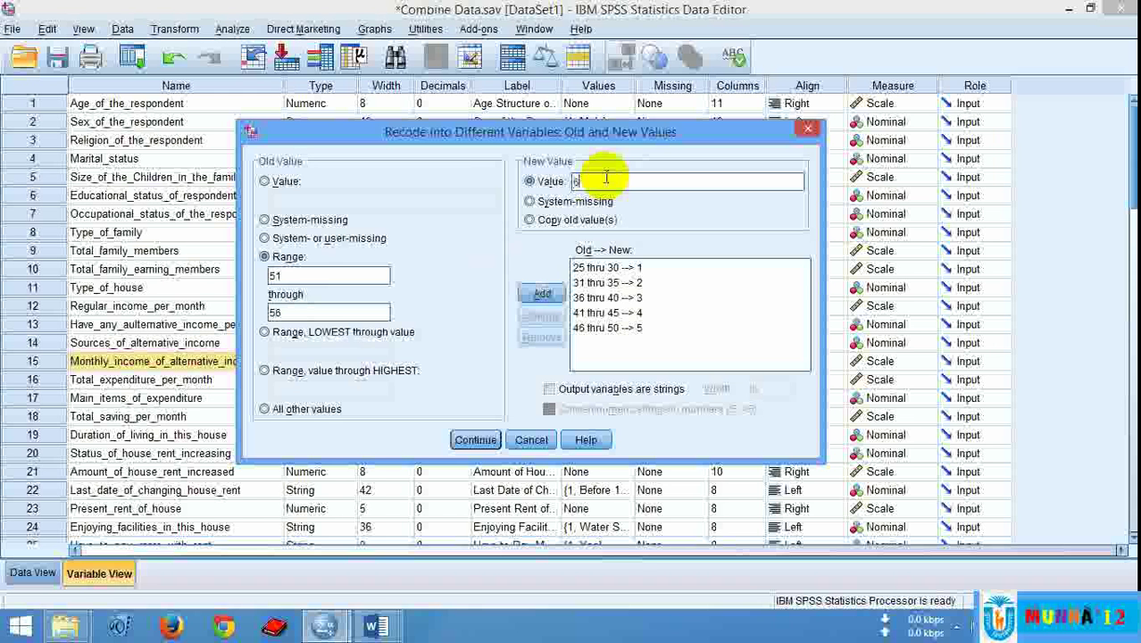
{"action": "left_click", "coordinate": [542, 294]}
Change the upper limit of the recode rule for group 6 to 55
{"action": "left_click", "coordinate": [317, 280]}
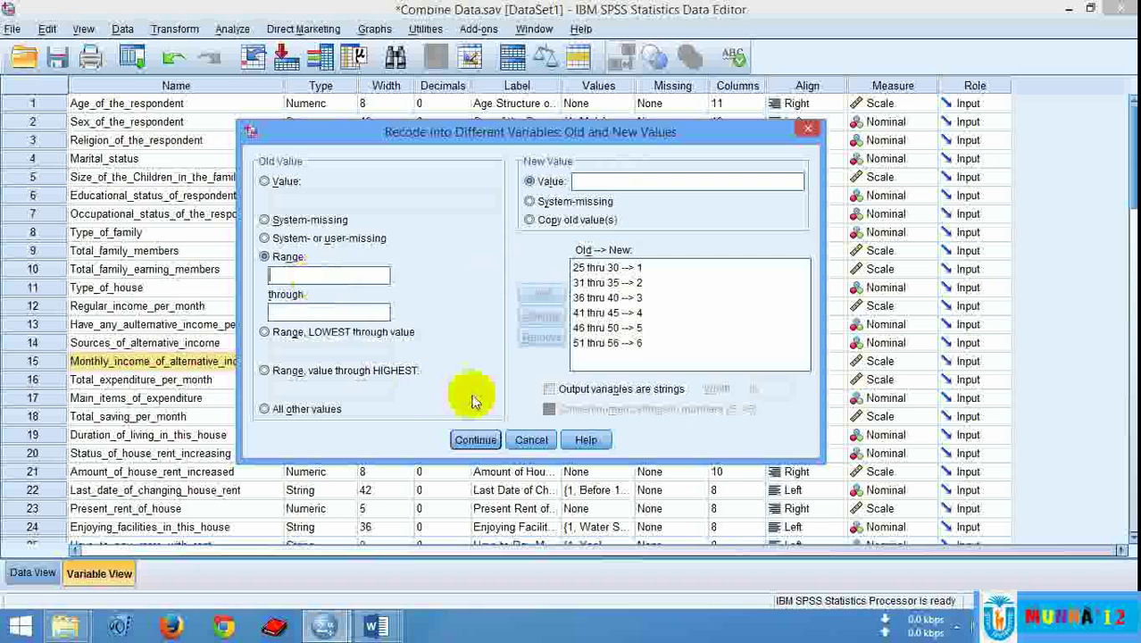
{"action": "left_click", "coordinate": [596, 343]}
{"action": "left_click", "coordinate": [282, 311]}
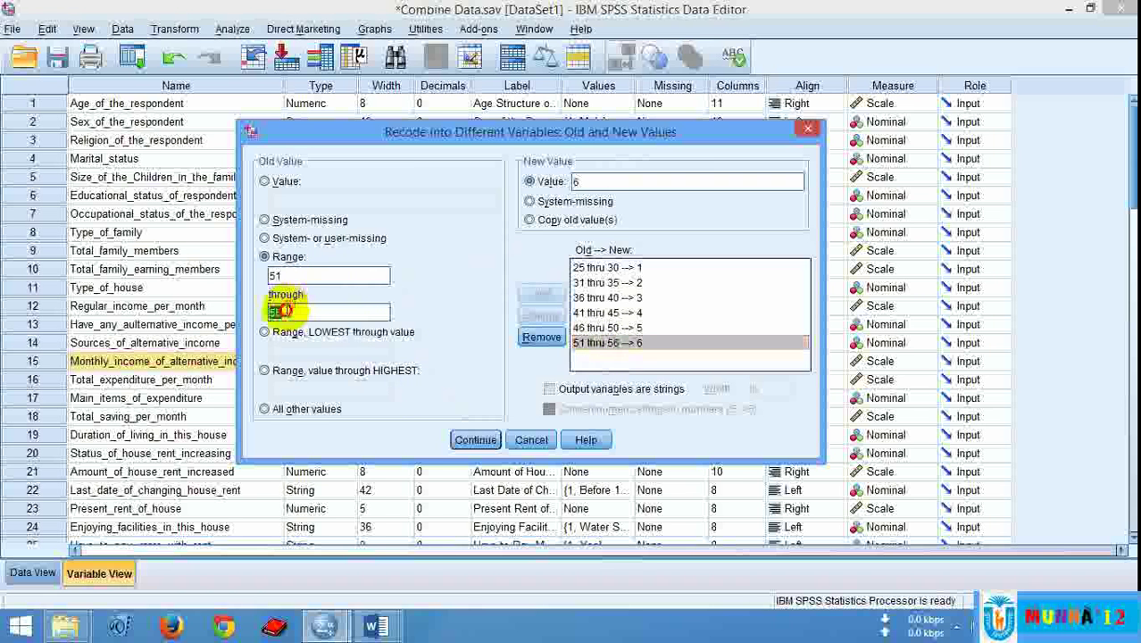
{"action": "key", "text": "BackSpace"}
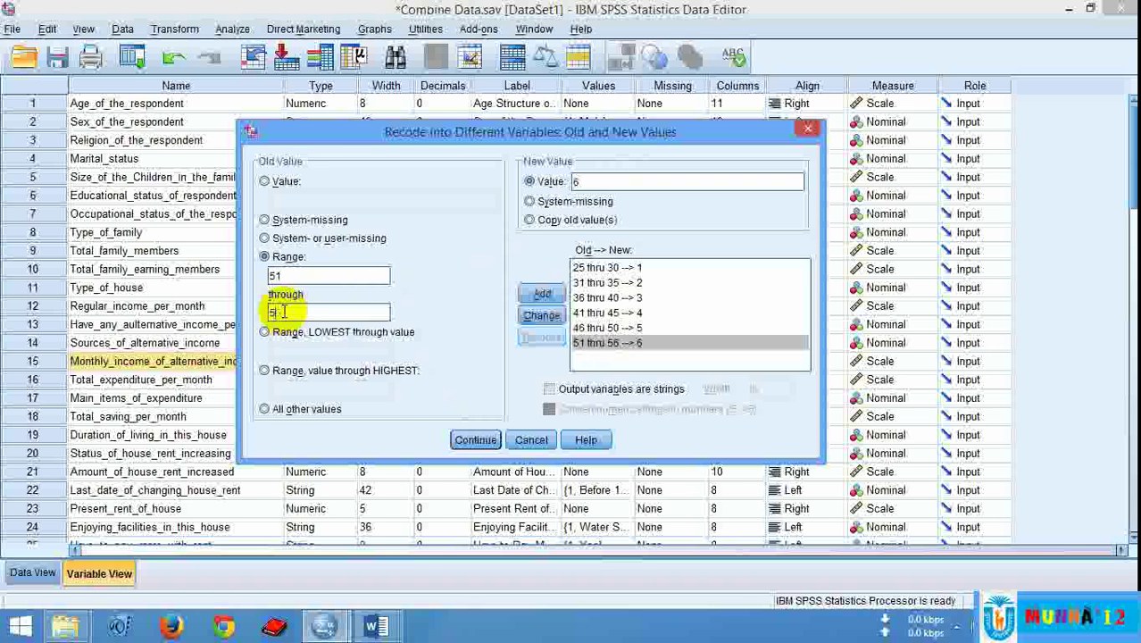
{"action": "type", "text": "5"}
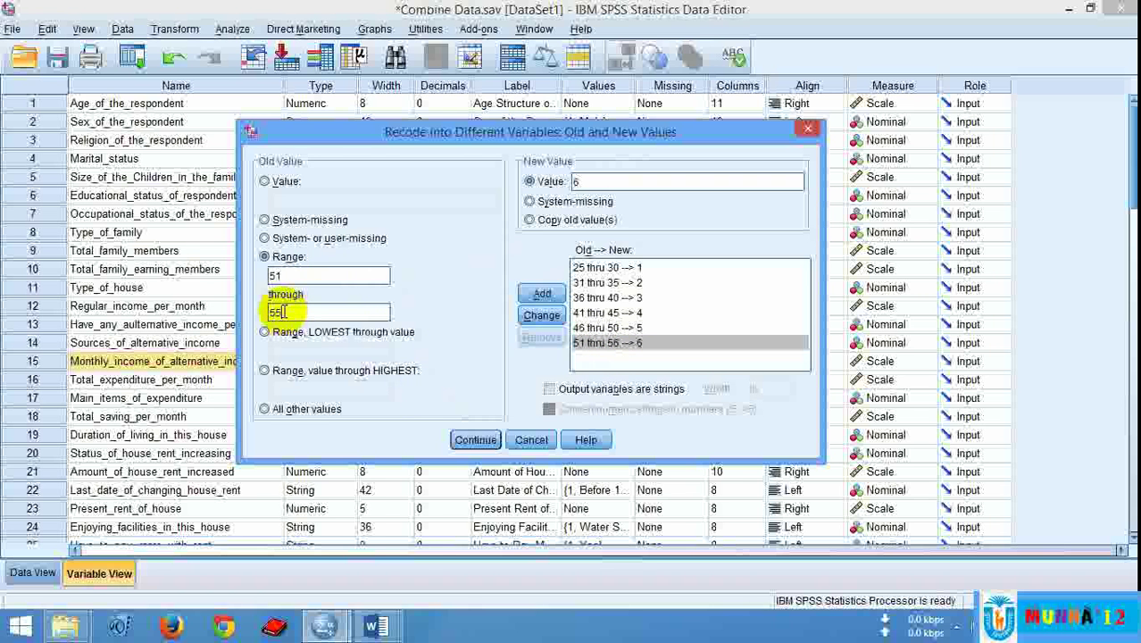
{"action": "left_click", "coordinate": [542, 315]}
Add a recode rule that turns ages 56 through 60 into 7
{"action": "left_click", "coordinate": [304, 278]}
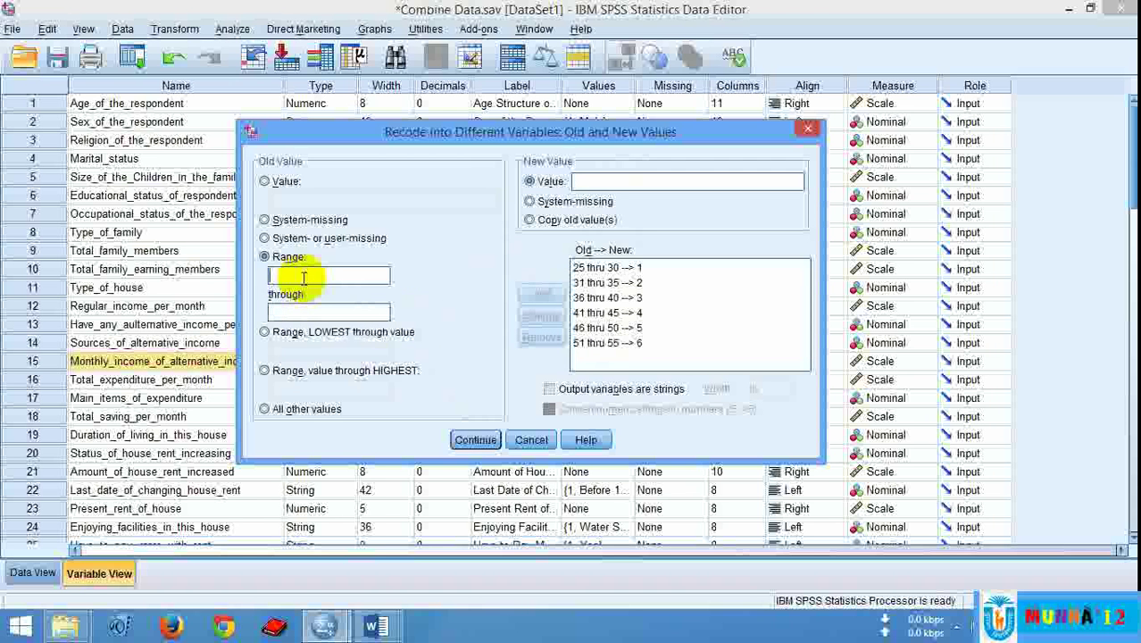
{"action": "type", "text": "56"}
{"action": "left_click", "coordinate": [327, 311]}
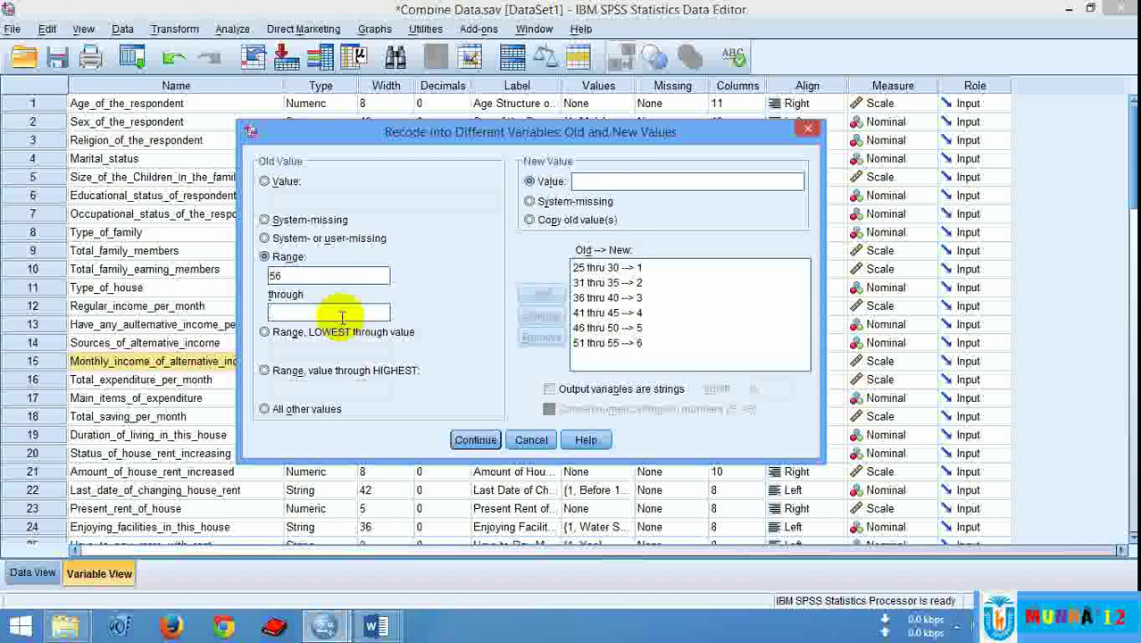
{"action": "type", "text": "60"}
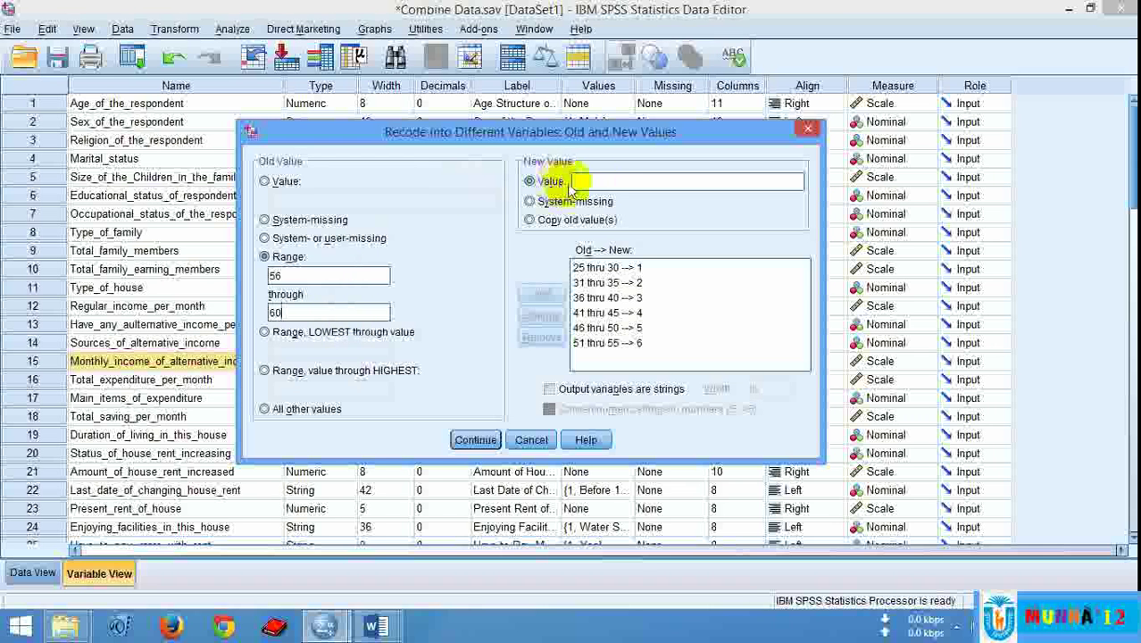
{"action": "left_click", "coordinate": [600, 183]}
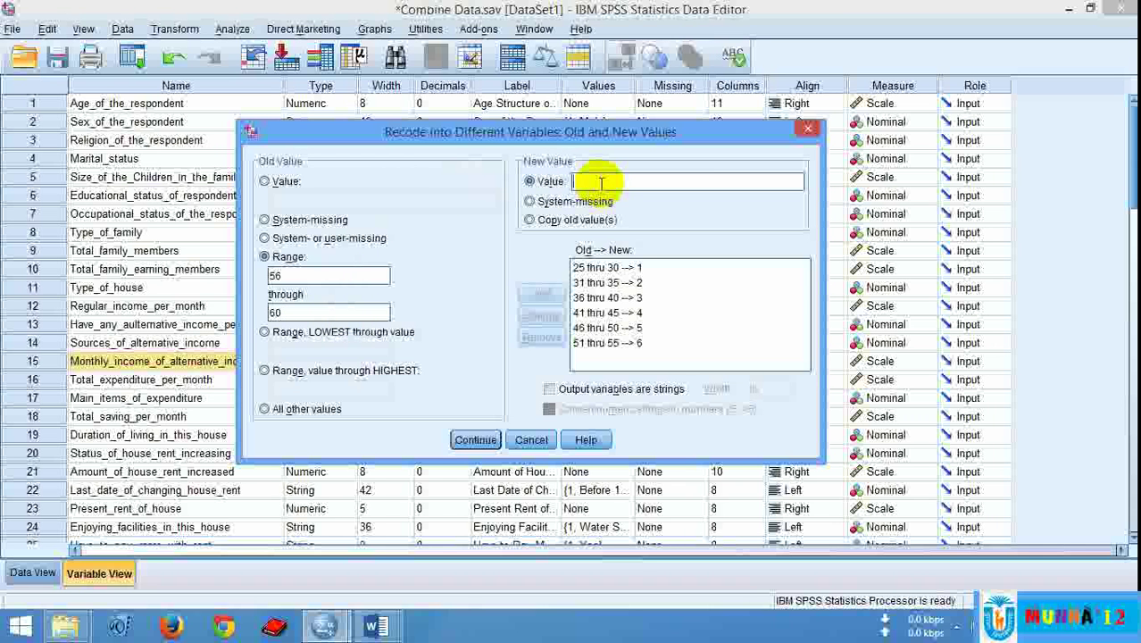
{"action": "type", "text": "7"}
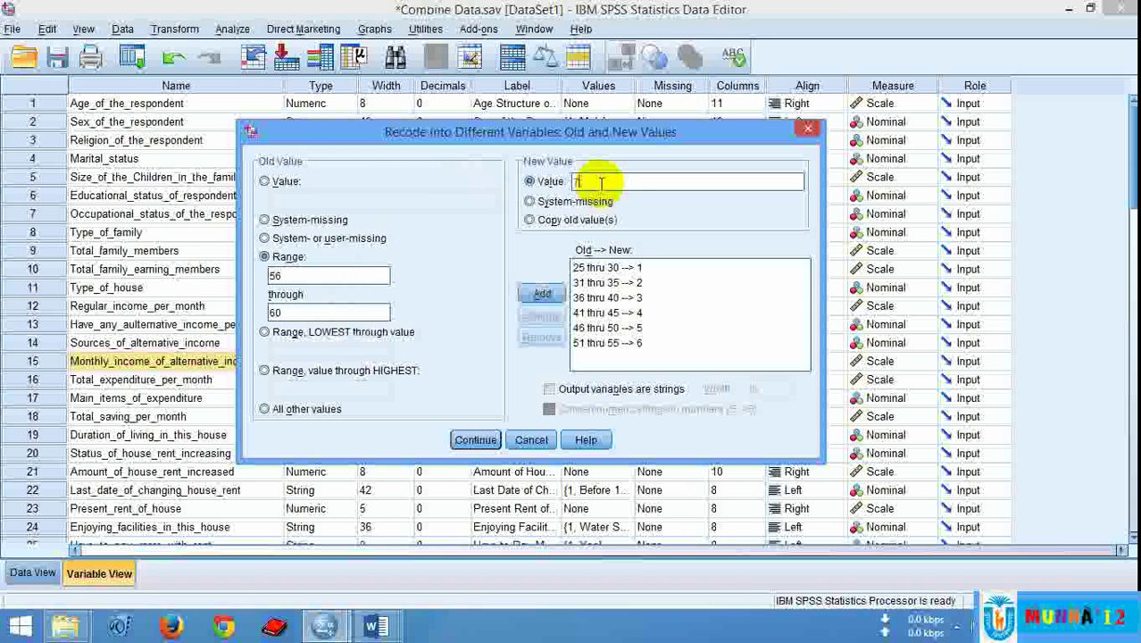
{"action": "left_click", "coordinate": [542, 294]}
Add a recode rule that turns the range from the lowest value through 61 into 8
{"action": "left_click", "coordinate": [354, 275]}
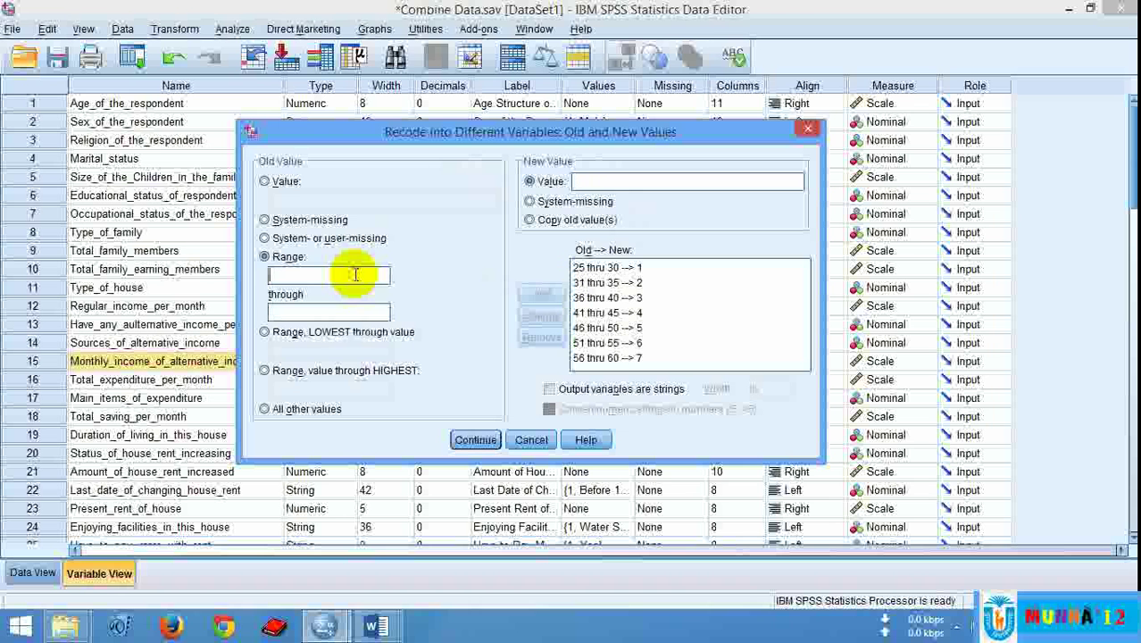
{"action": "left_click", "coordinate": [266, 334]}
{"action": "left_click", "coordinate": [311, 351]}
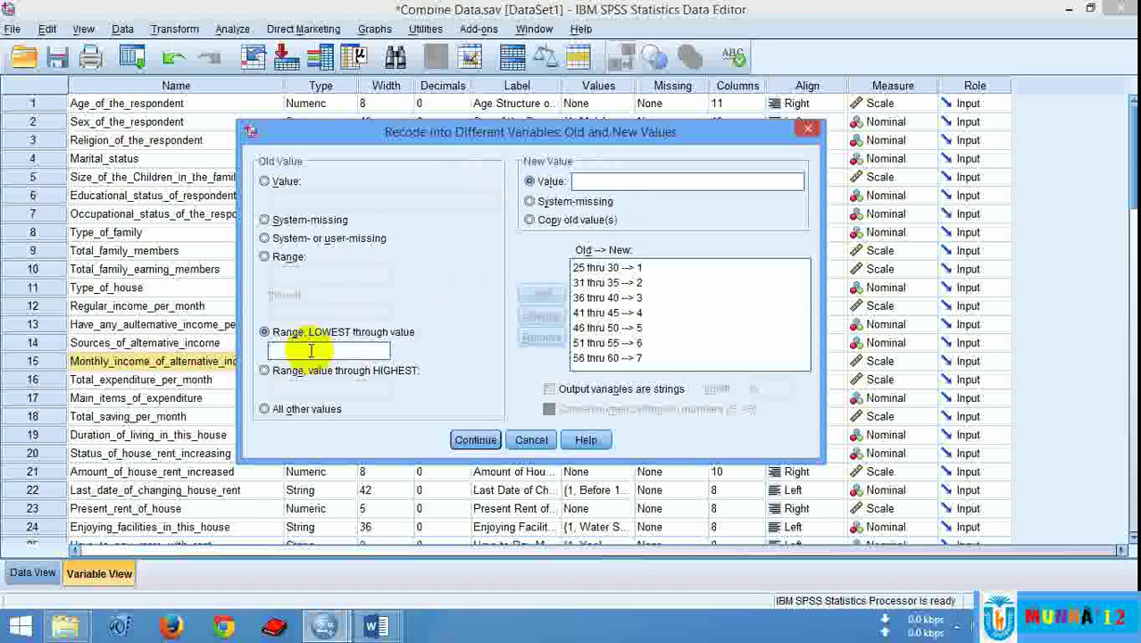
{"action": "type", "text": "61"}
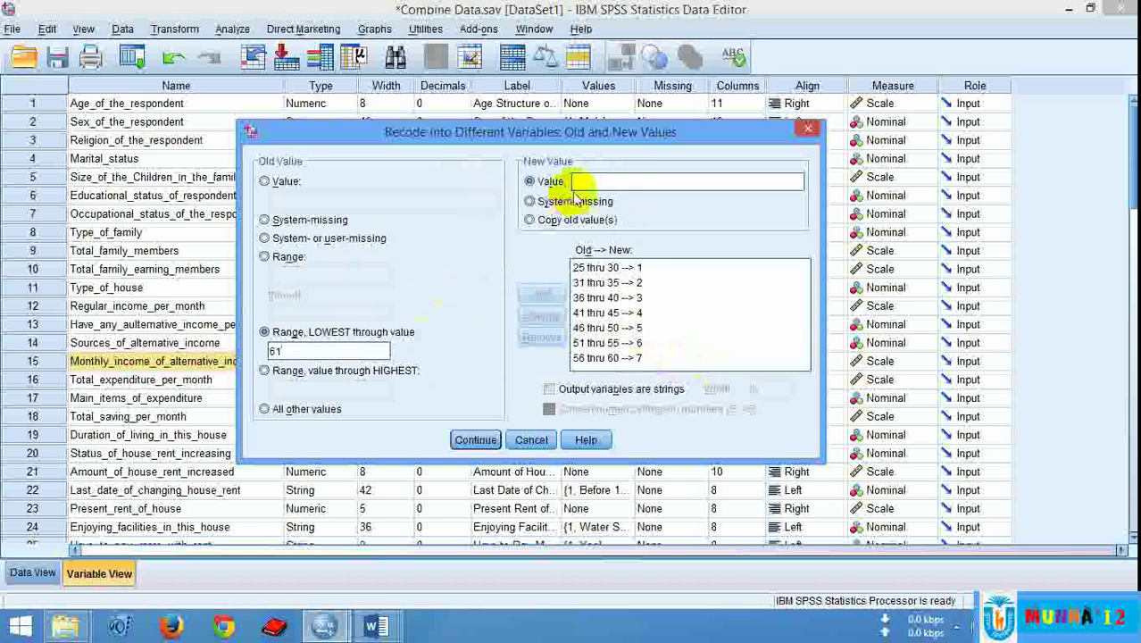
{"action": "left_click", "coordinate": [614, 180]}
{"action": "type", "text": "8"}
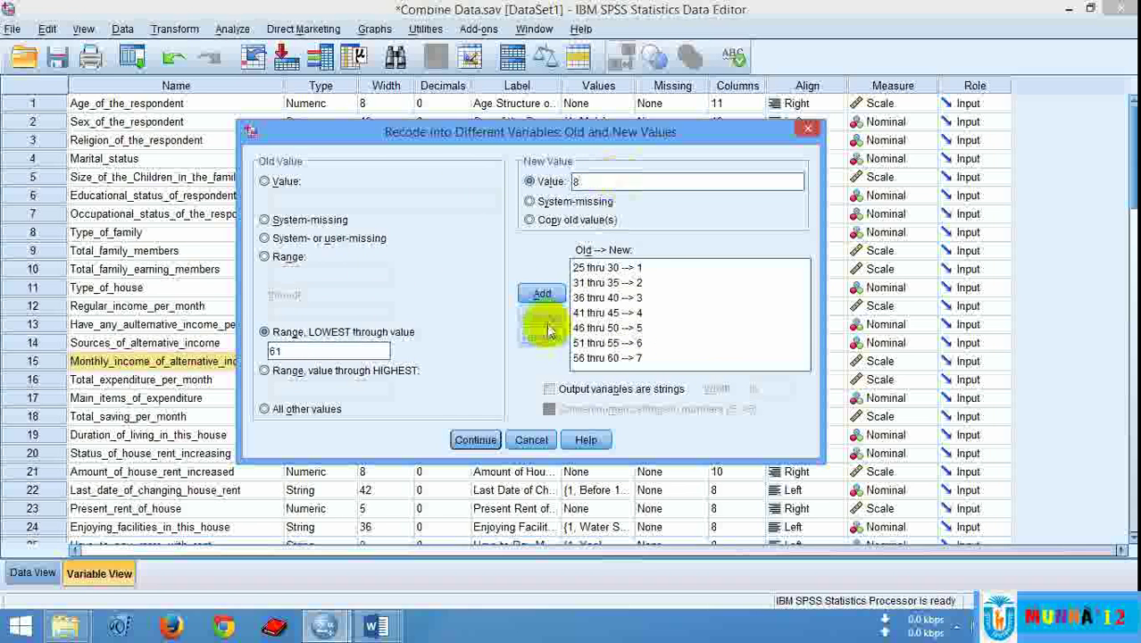
{"action": "left_click", "coordinate": [542, 296]}
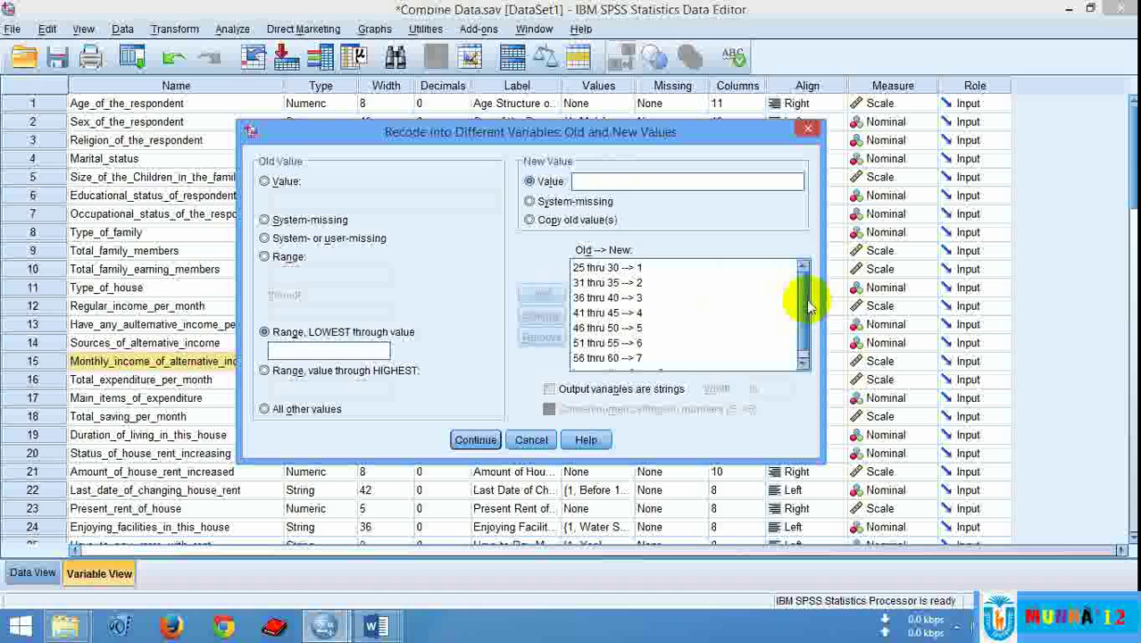
Remove the recode rule that turns the range from the lowest value through 61 into 8
{"action": "left_click_drag", "start_coordinate": [805, 295], "coordinate": [806, 313]}
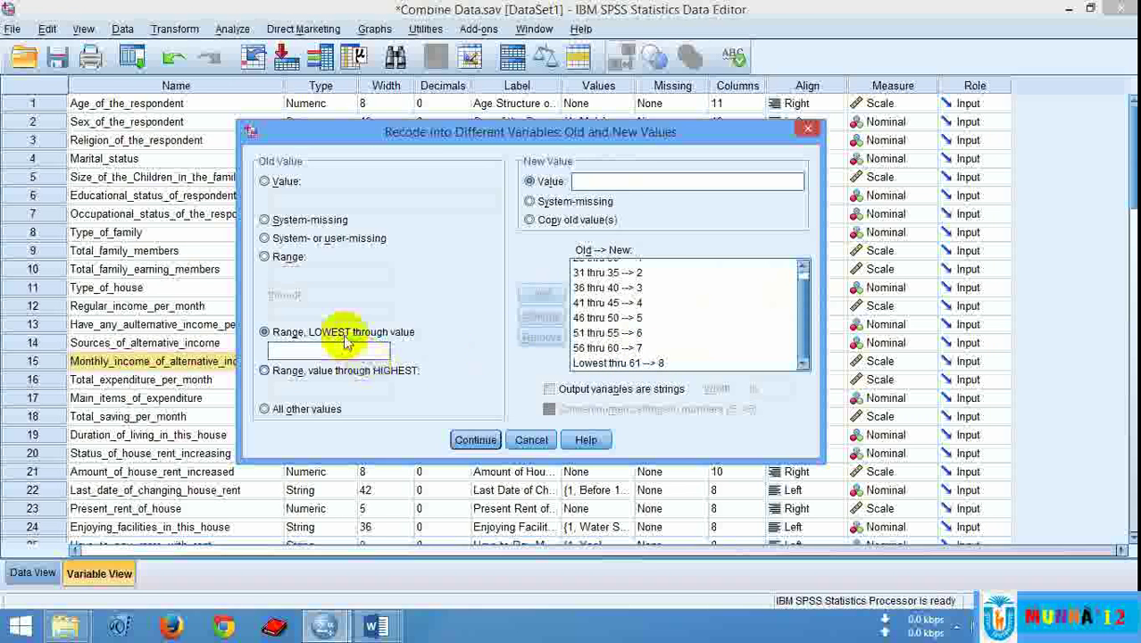
{"action": "left_click", "coordinate": [615, 363]}
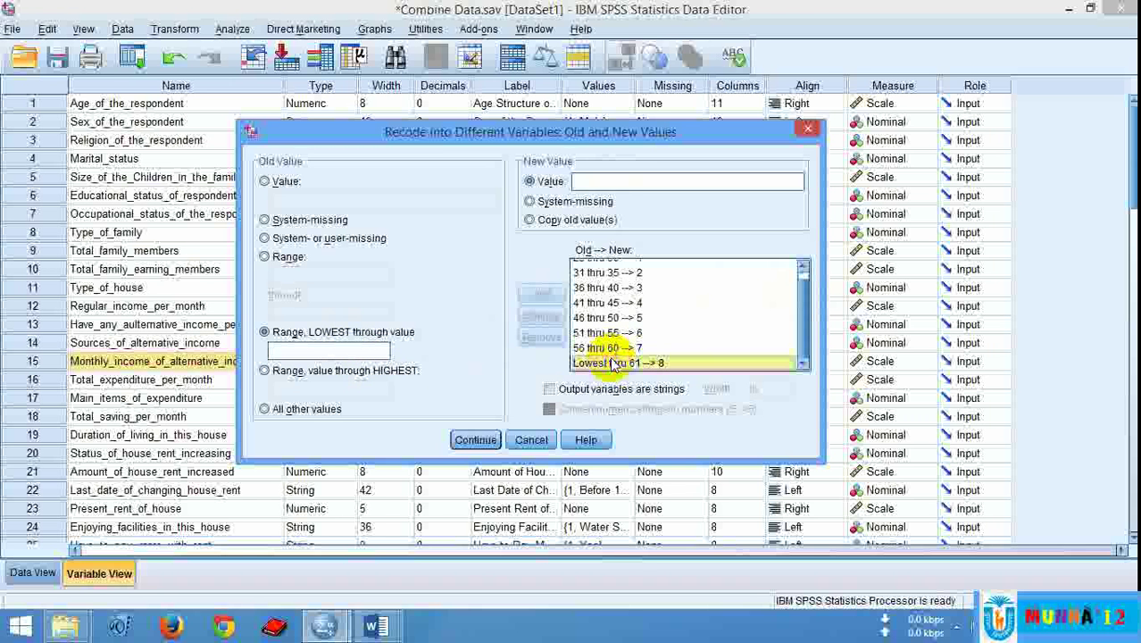
{"action": "left_click", "coordinate": [284, 350]}
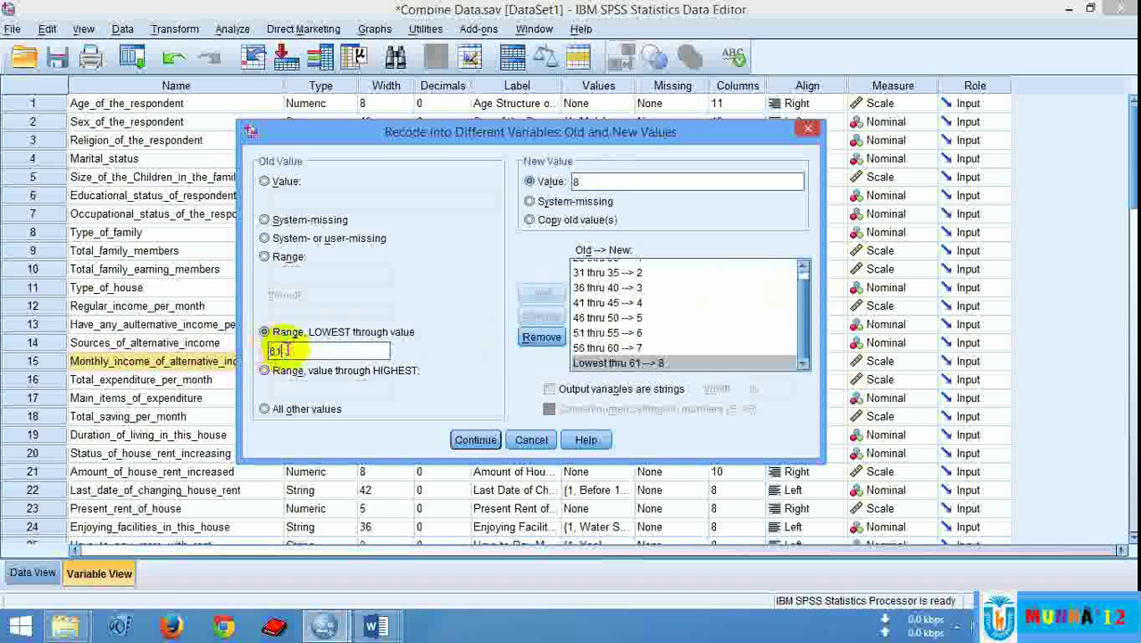
{"action": "left_click", "coordinate": [536, 338]}
Add a recode rule that turns the range from 61 through the highest value into 8
{"action": "left_click", "coordinate": [307, 378]}
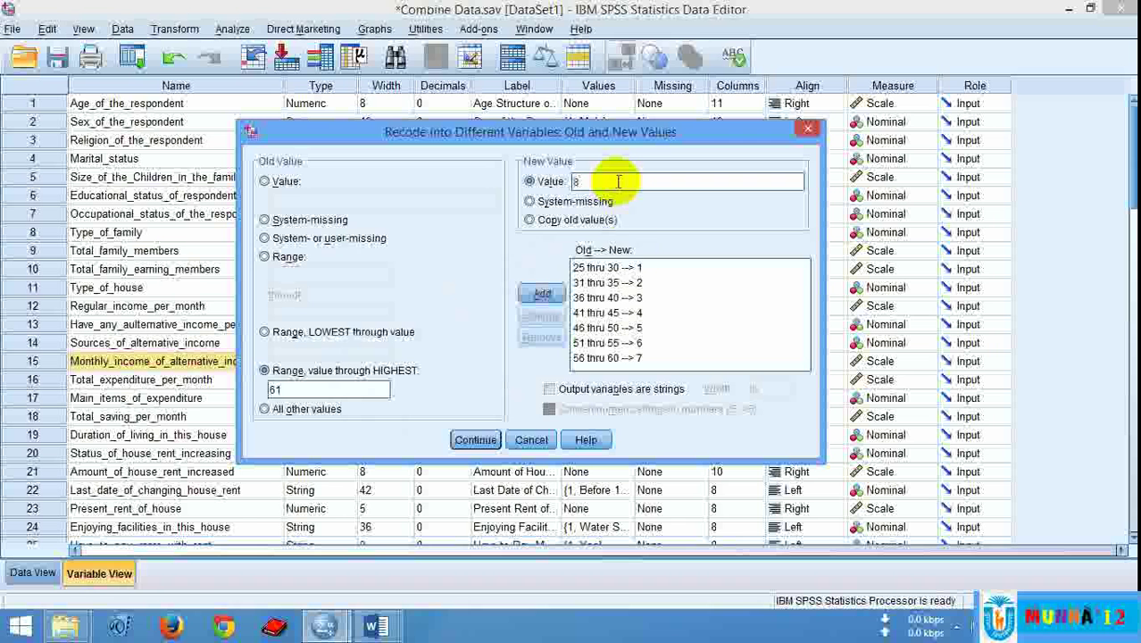
{"action": "left_click", "coordinate": [618, 182]}
{"action": "type", "text": "8"}
{"action": "left_click", "coordinate": [493, 443]}
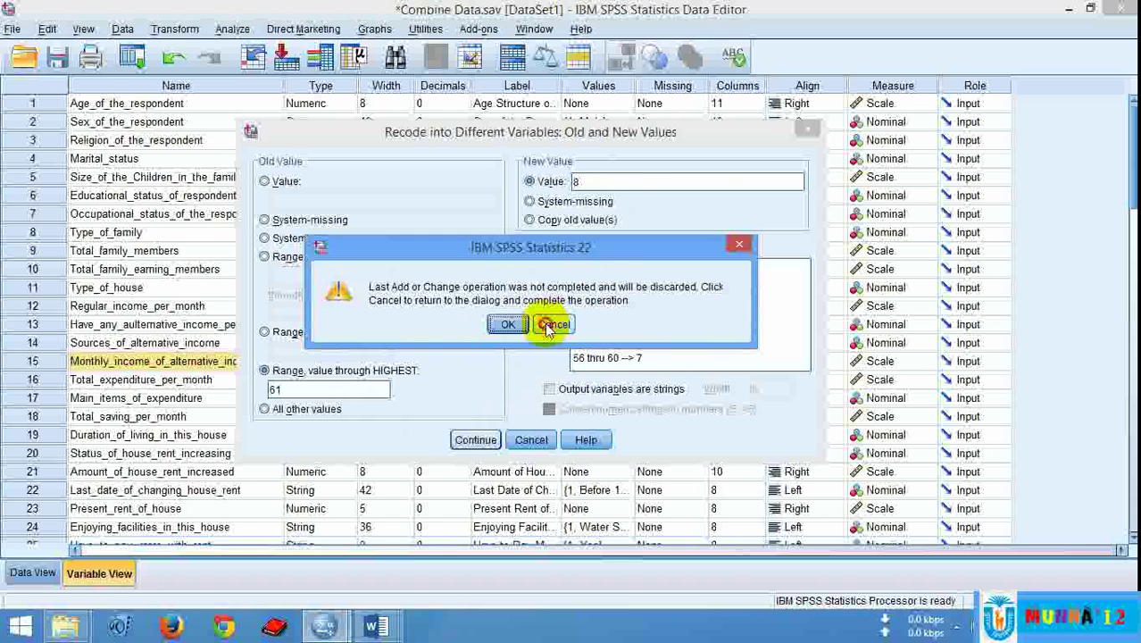
{"action": "left_click", "coordinate": [550, 324]}
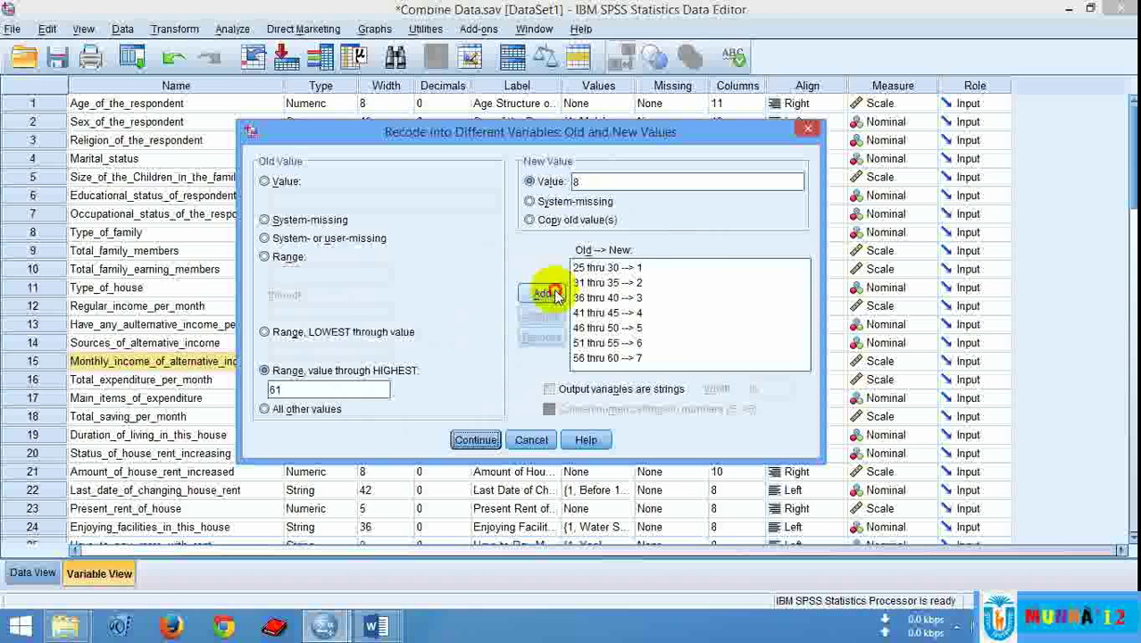
{"action": "left_click", "coordinate": [552, 295]}
{"action": "scroll", "coordinate": [807, 319], "scroll_direction": "down", "scroll_amount": 1}
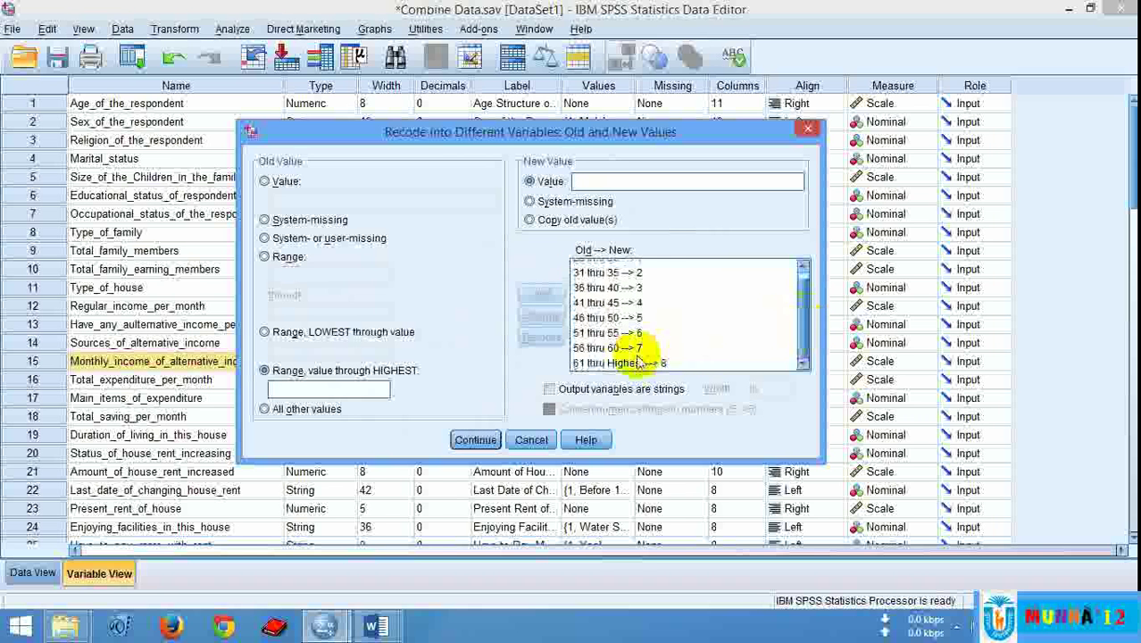
Remove the recode rule that turns ages 25 through 30 into 1
{"action": "scroll", "coordinate": [794, 316], "scroll_direction": "up", "scroll_amount": 1}
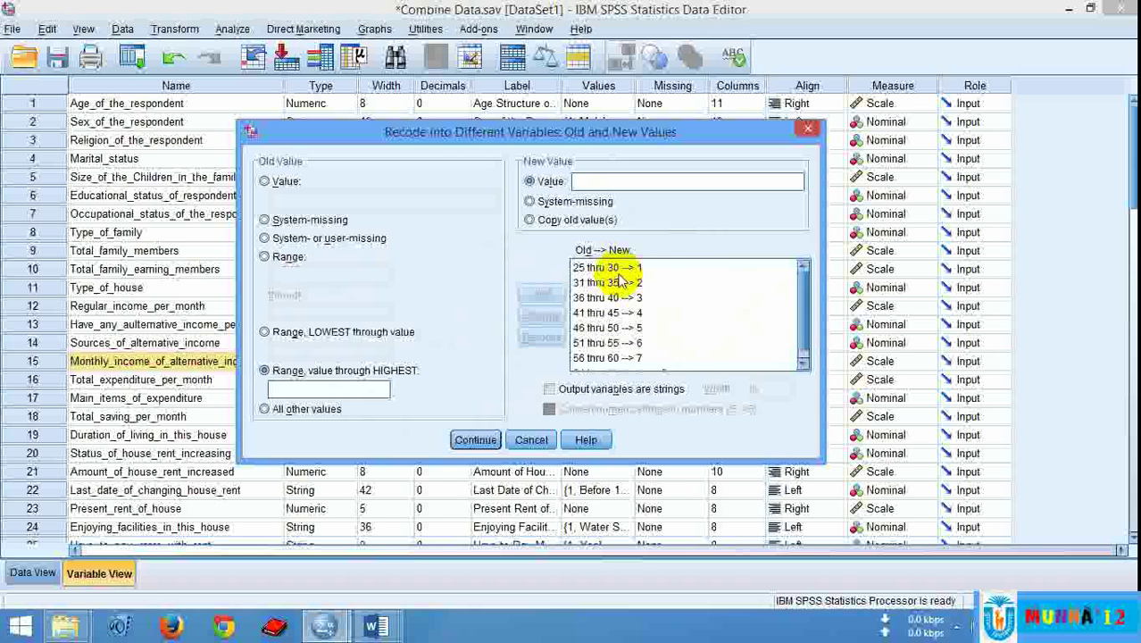
{"action": "left_click", "coordinate": [620, 269]}
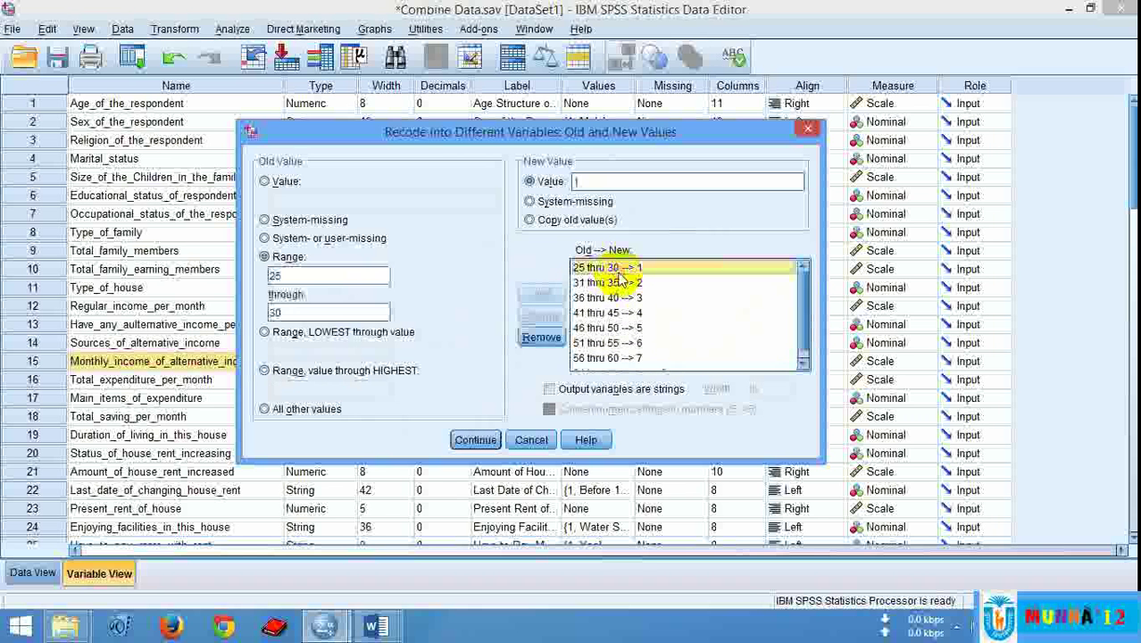
{"action": "left_click", "coordinate": [328, 278]}
{"action": "left_click", "coordinate": [541, 338]}
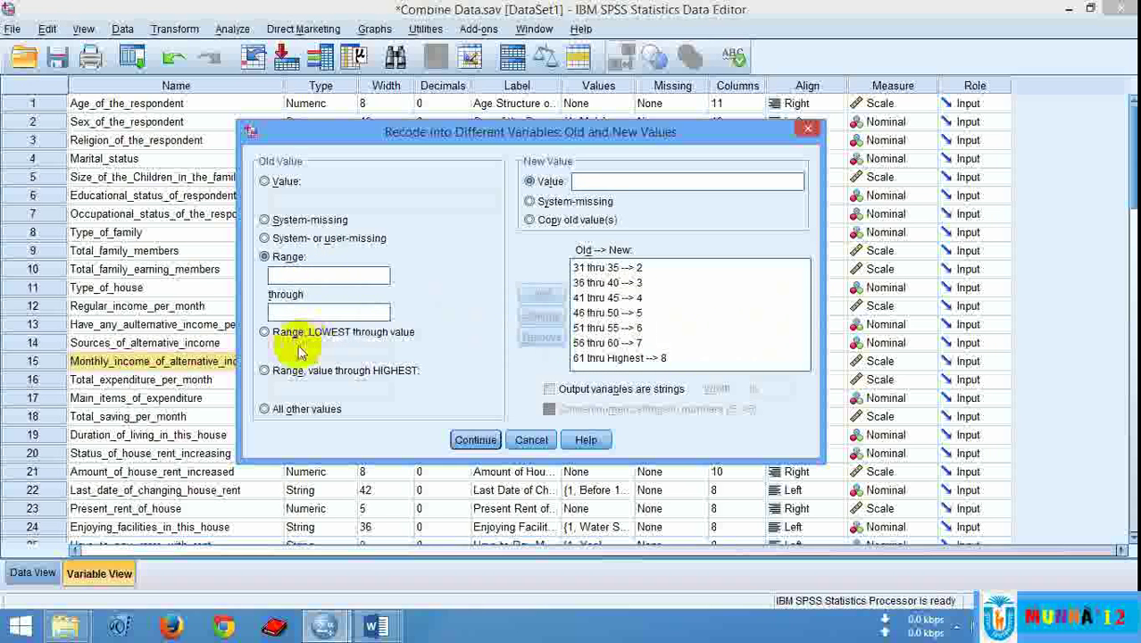
Add a recode rule that turns the range from the lowest value through 30 into 1
{"action": "left_click", "coordinate": [265, 332]}
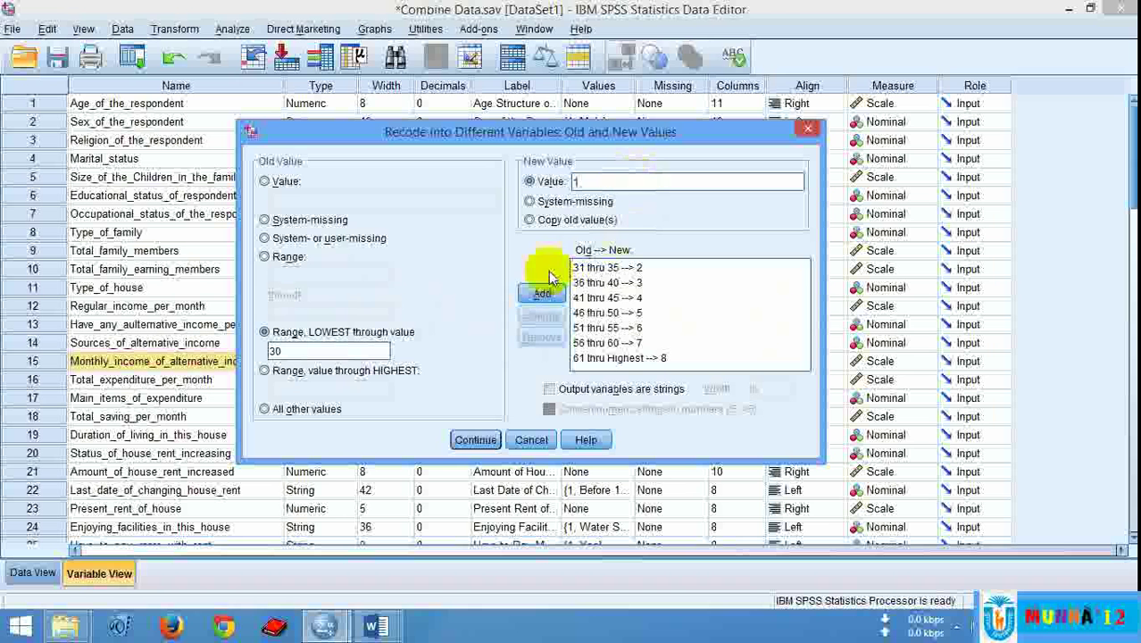
{"action": "left_click", "coordinate": [540, 292]}
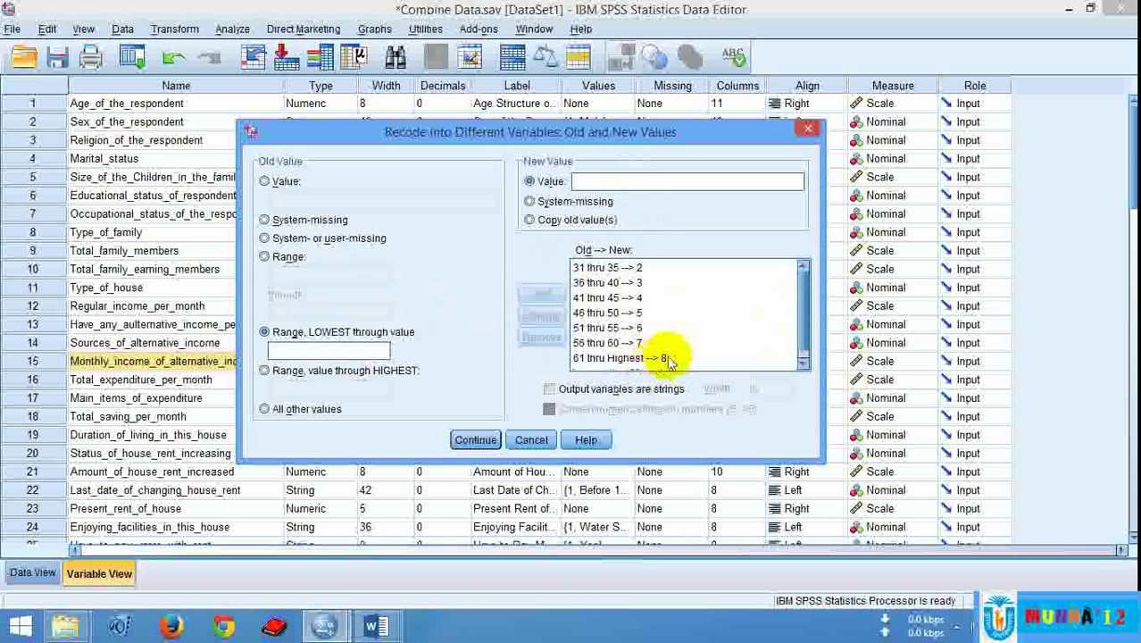
{"action": "mouse_move", "coordinate": [636, 366]}
{"action": "left_mouse_down"}
{"action": "mouse_move", "coordinate": [642, 273]}
{"action": "mouse_move", "coordinate": [636, 365]}
{"action": "left_mouse_up"}
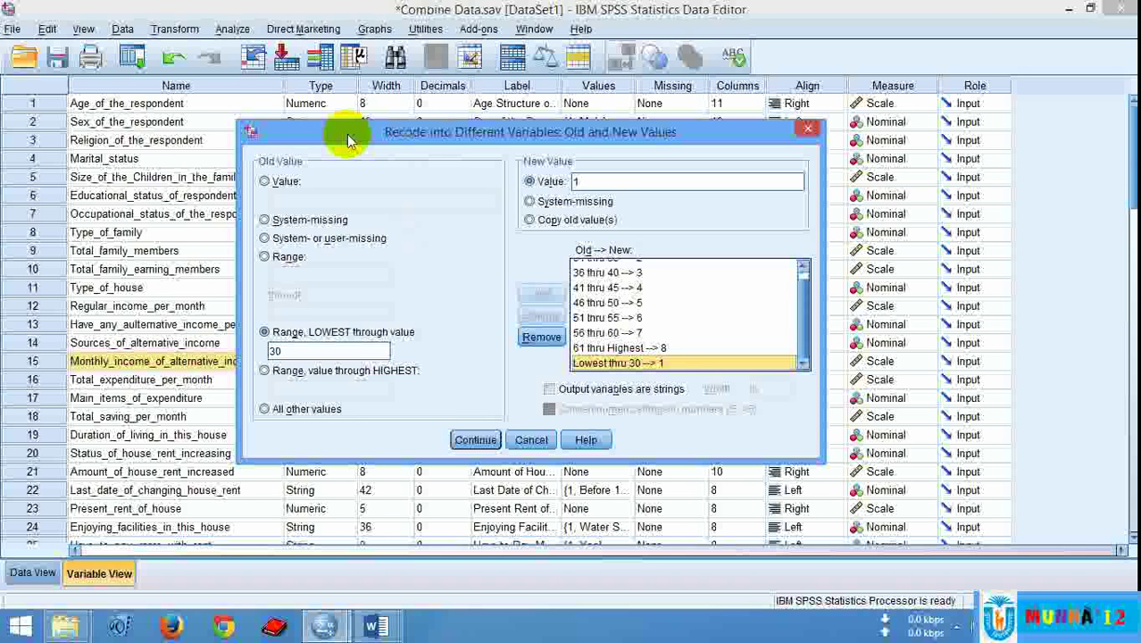
Accept the old-to-new value rules and run the recode into age_recoded, then minimize the output viewer
{"action": "left_click", "coordinate": [476, 441]}
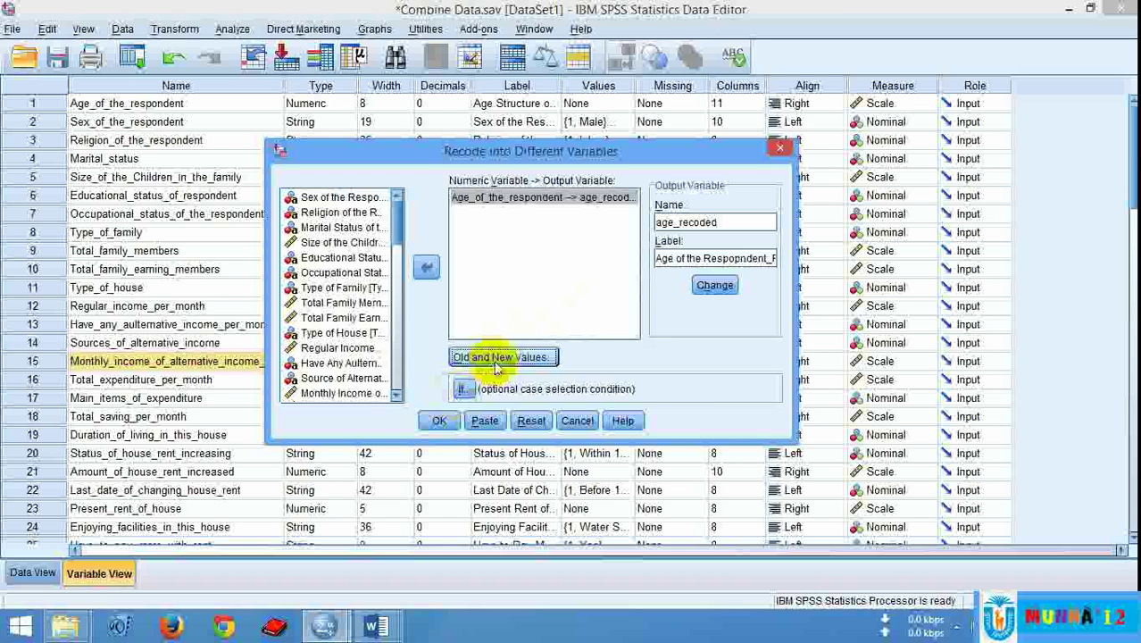
{"action": "left_click", "coordinate": [440, 421]}
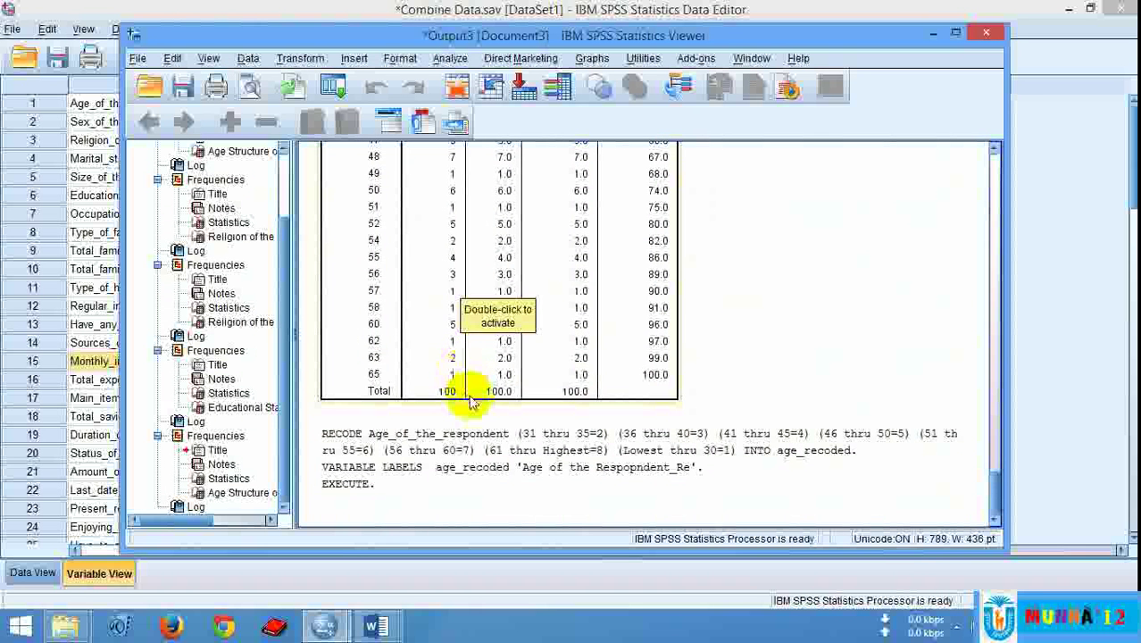
{"action": "scroll", "coordinate": [594, 396], "scroll_direction": "up", "scroll_amount": 6}
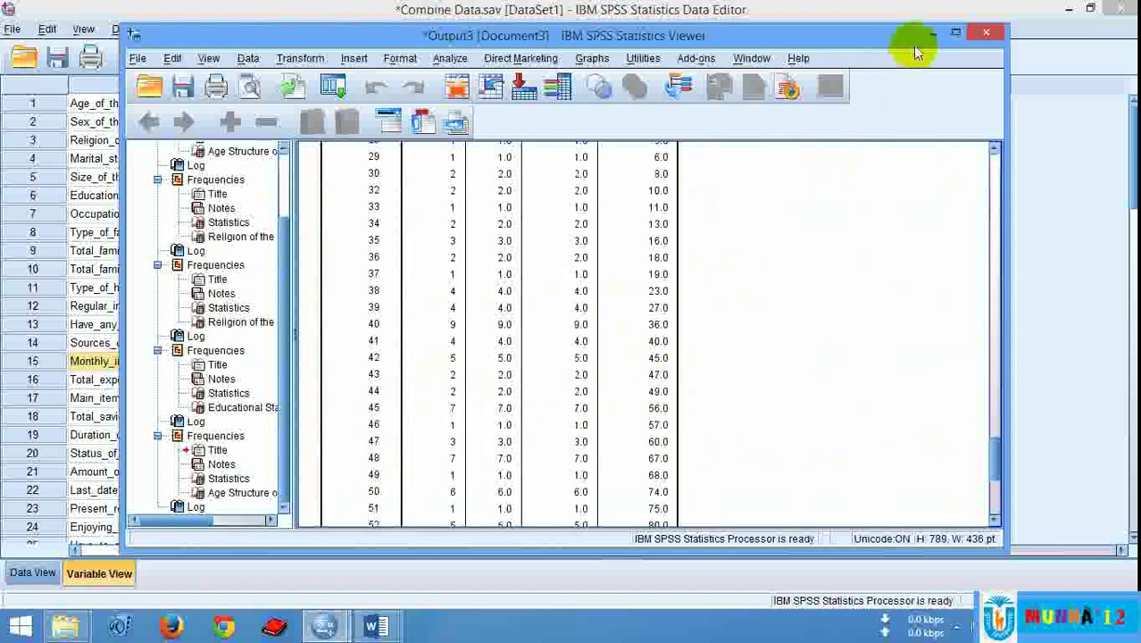
{"action": "scroll", "coordinate": [674, 293], "scroll_direction": "down", "scroll_amount": 6}
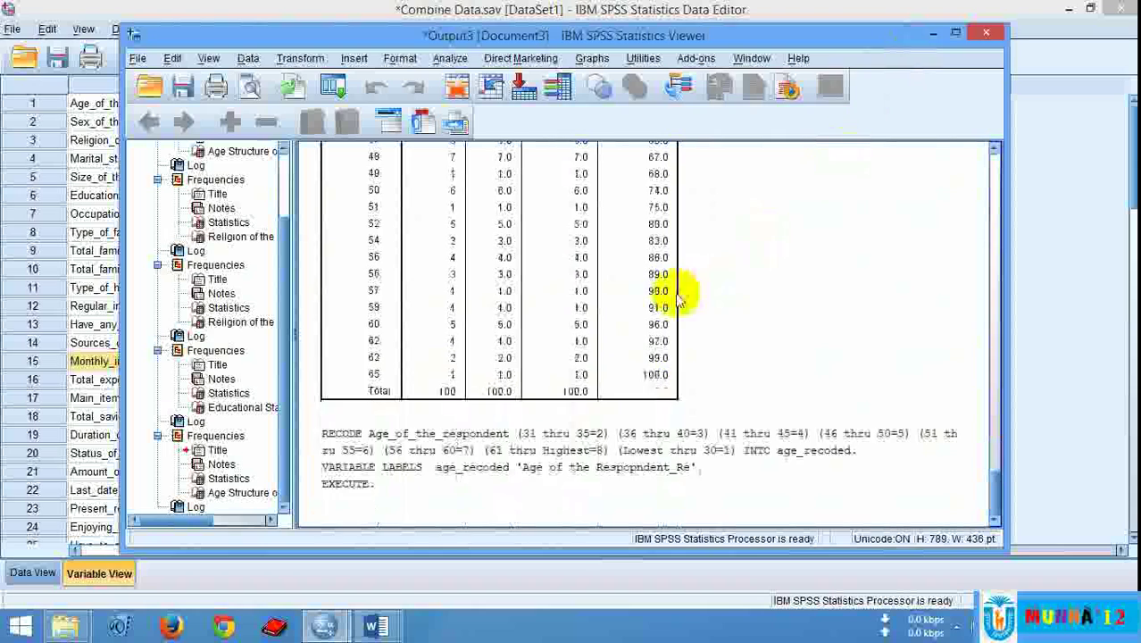
{"action": "left_click", "coordinate": [933, 34]}
Examine the recoded age group values of all respondents in the age_recoded column of the data
{"action": "scroll", "coordinate": [219, 357], "scroll_direction": "down", "scroll_amount": 5}
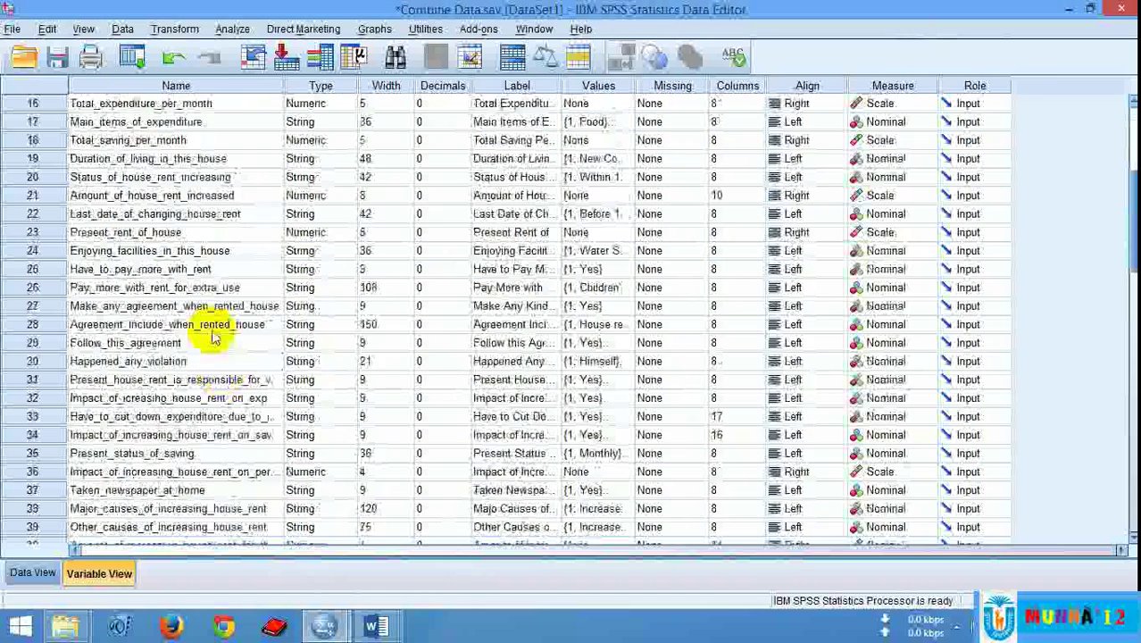
{"action": "left_click", "coordinate": [23, 576]}
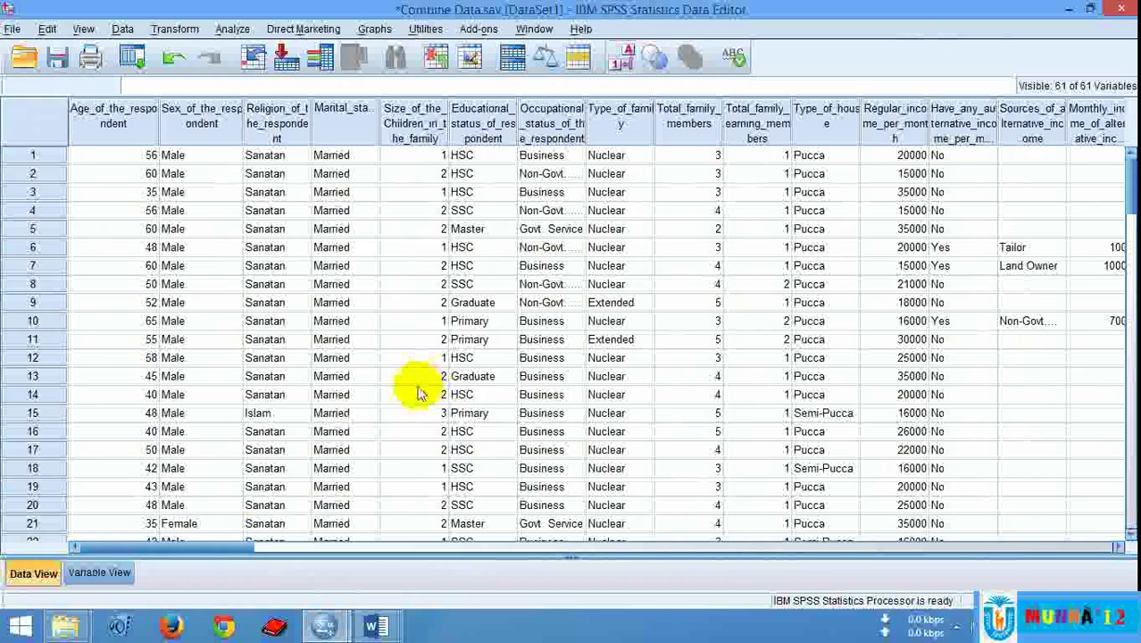
{"action": "left_click_drag", "start_coordinate": [224, 548], "coordinate": [1064, 571]}
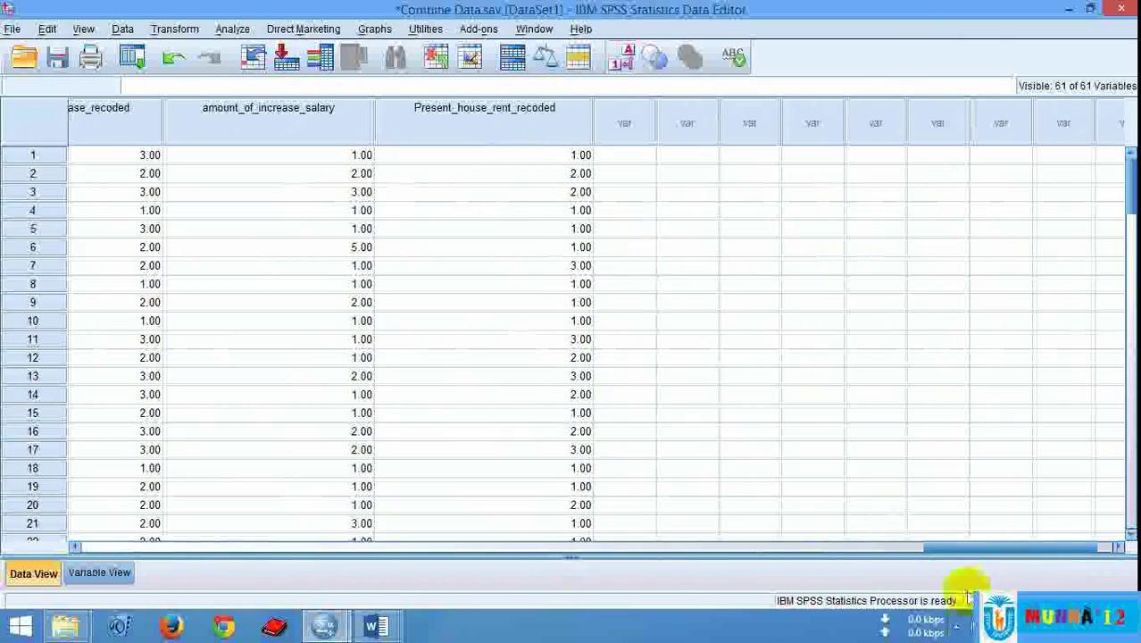
{"action": "left_click_drag", "start_coordinate": [954, 554], "coordinate": [650, 472]}
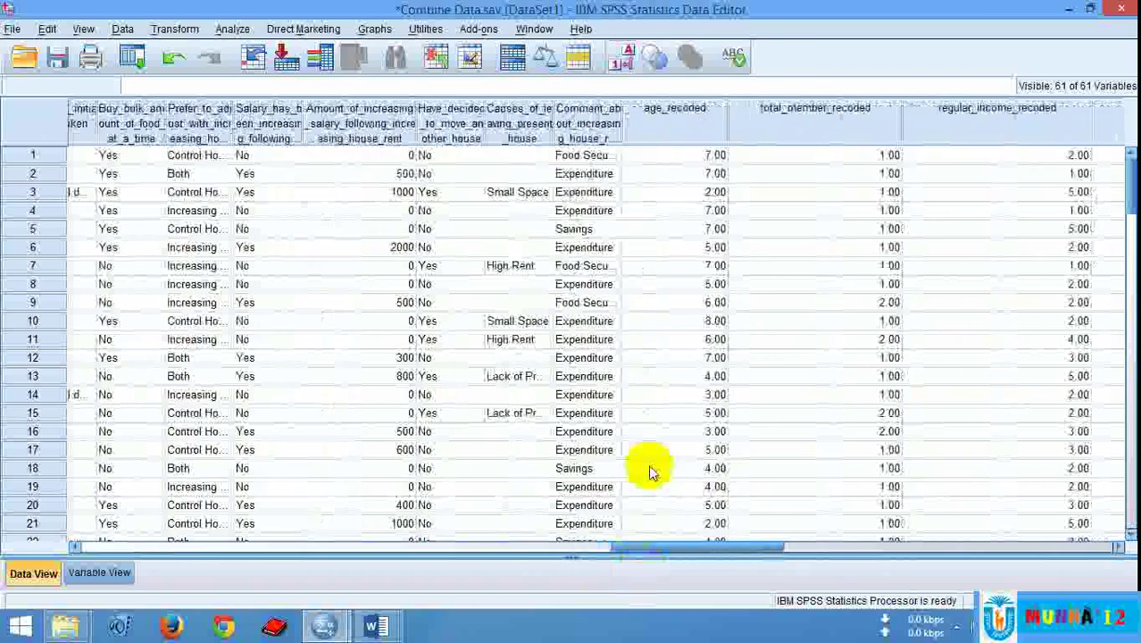
{"action": "left_click", "coordinate": [684, 161]}
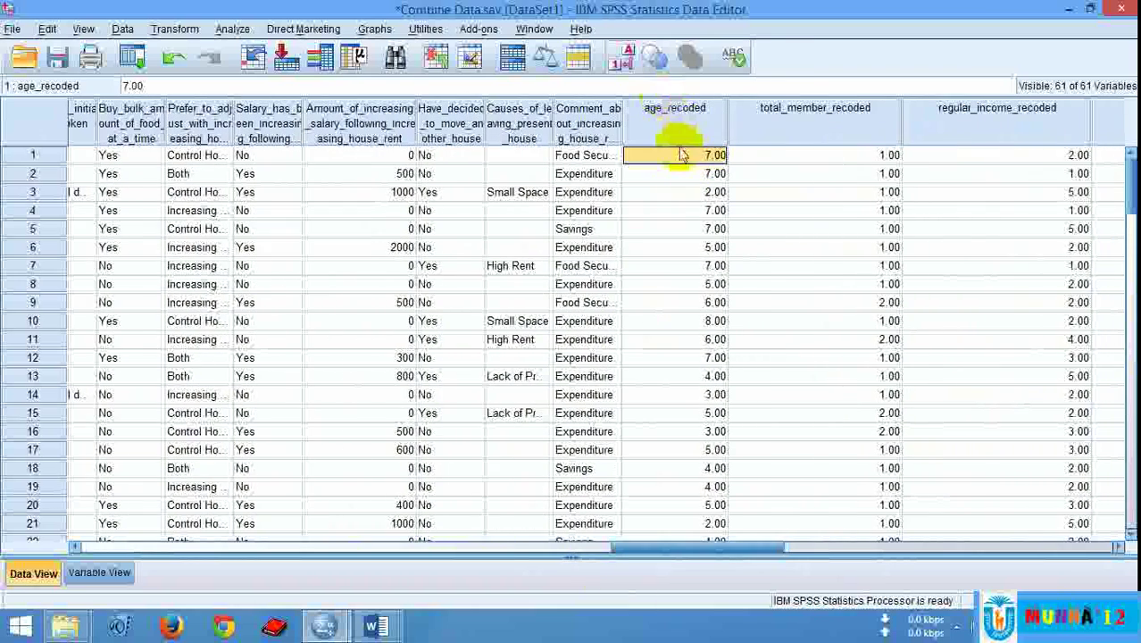
{"action": "scroll", "coordinate": [683, 209], "scroll_direction": "down", "scroll_amount": 12}
{"action": "scroll", "coordinate": [682, 229], "scroll_direction": "down", "scroll_amount": 20}
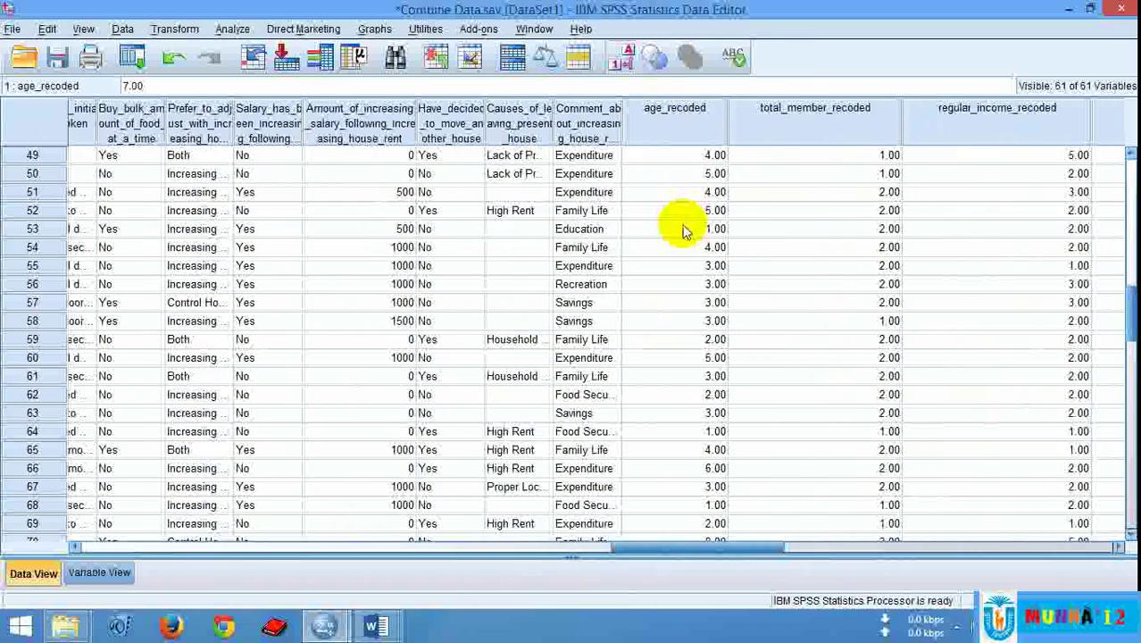
{"action": "scroll", "coordinate": [684, 268], "scroll_direction": "up", "scroll_amount": 8}
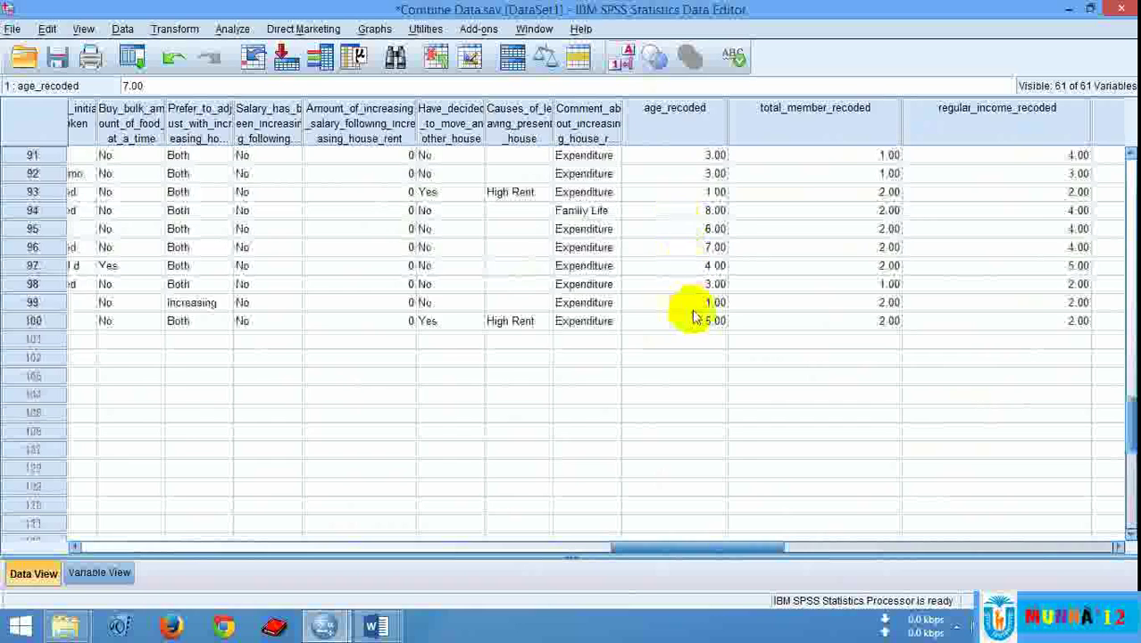
{"action": "scroll", "coordinate": [693, 402], "scroll_direction": "down", "scroll_amount": 3}
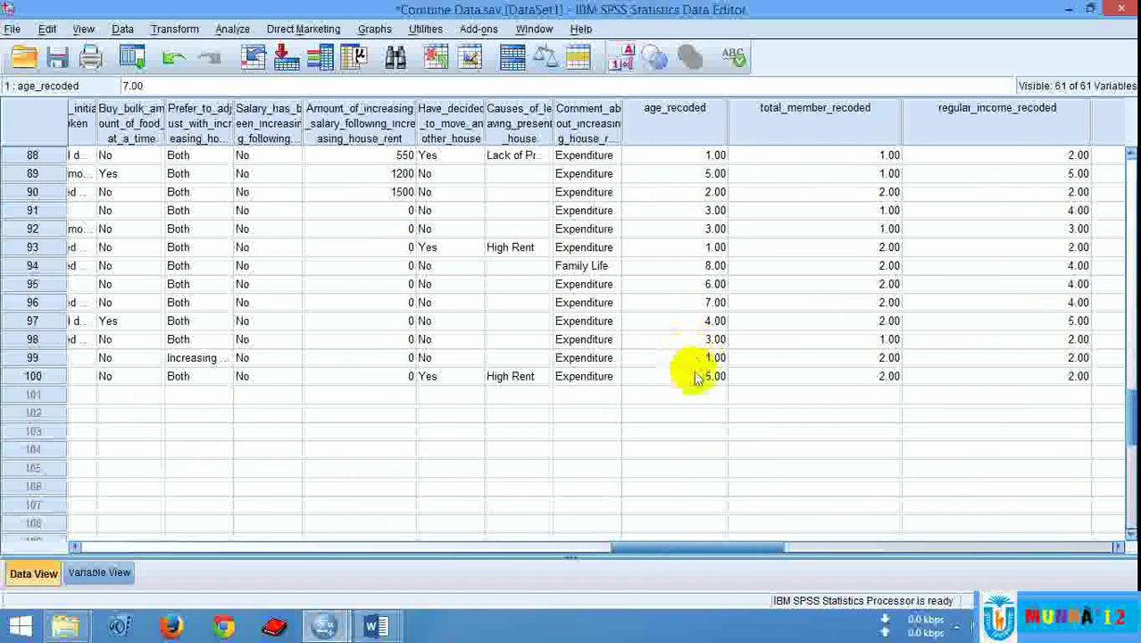
{"action": "scroll", "coordinate": [708, 374], "scroll_direction": "up", "scroll_amount": 13}
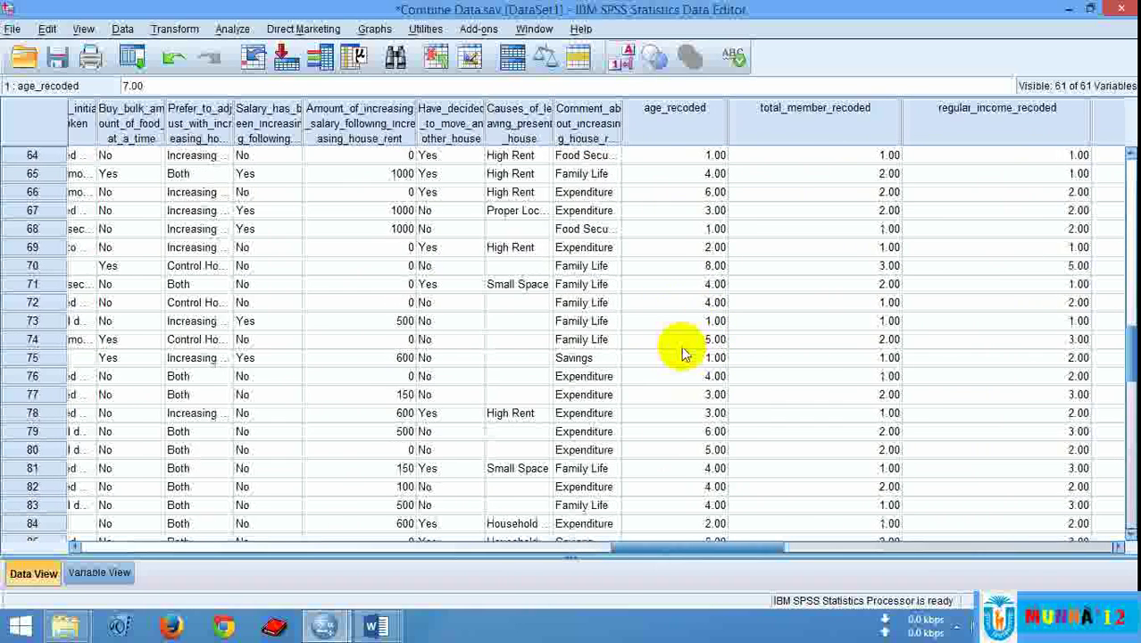
{"action": "scroll", "coordinate": [682, 354], "scroll_direction": "up", "scroll_amount": 16}
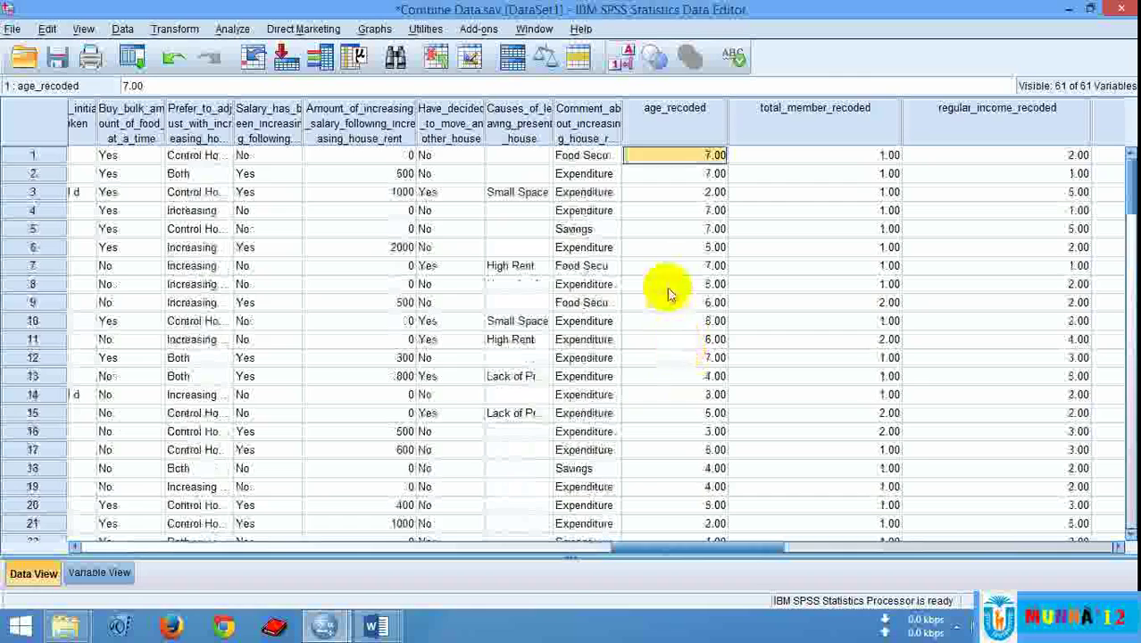
Review the variable definitions, including age_recoded and the other recoded variables at the end of the list
{"action": "left_click", "coordinate": [110, 573]}
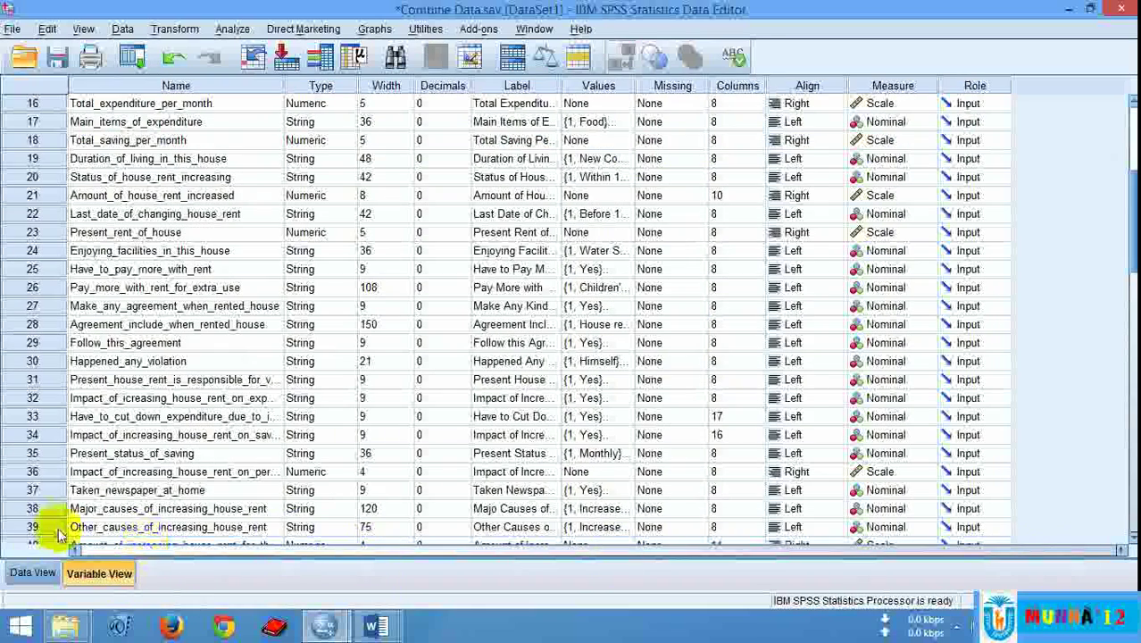
{"action": "scroll", "coordinate": [319, 377], "scroll_direction": "up", "scroll_amount": 5}
{"action": "scroll", "coordinate": [319, 379], "scroll_direction": "down", "scroll_amount": 20}
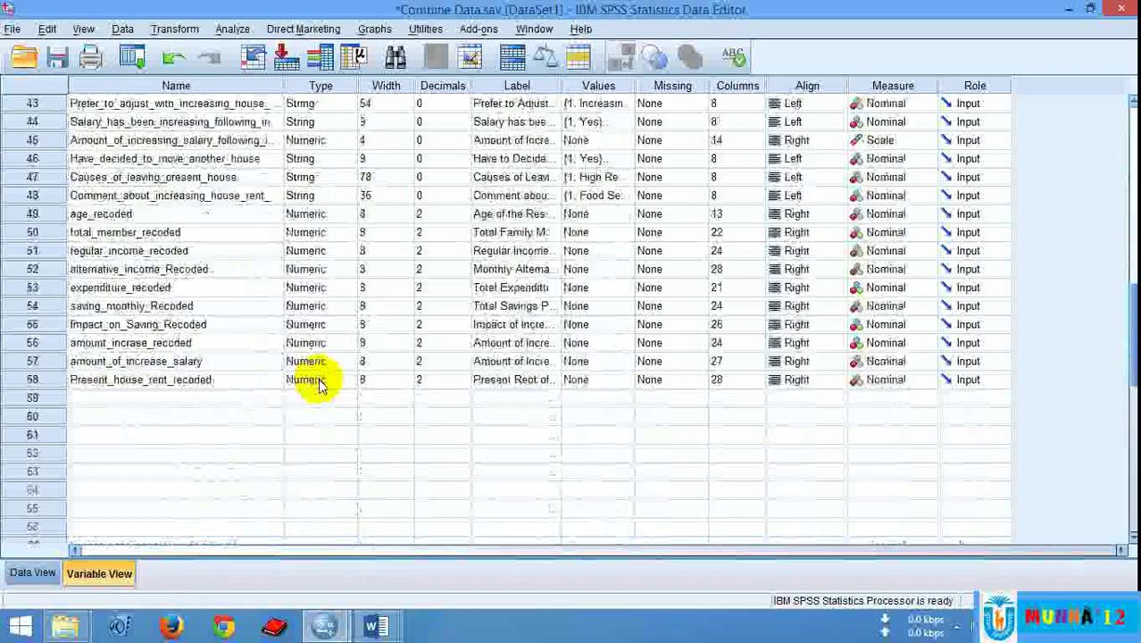
{"action": "scroll", "coordinate": [268, 367], "scroll_direction": "up", "scroll_amount": 7}
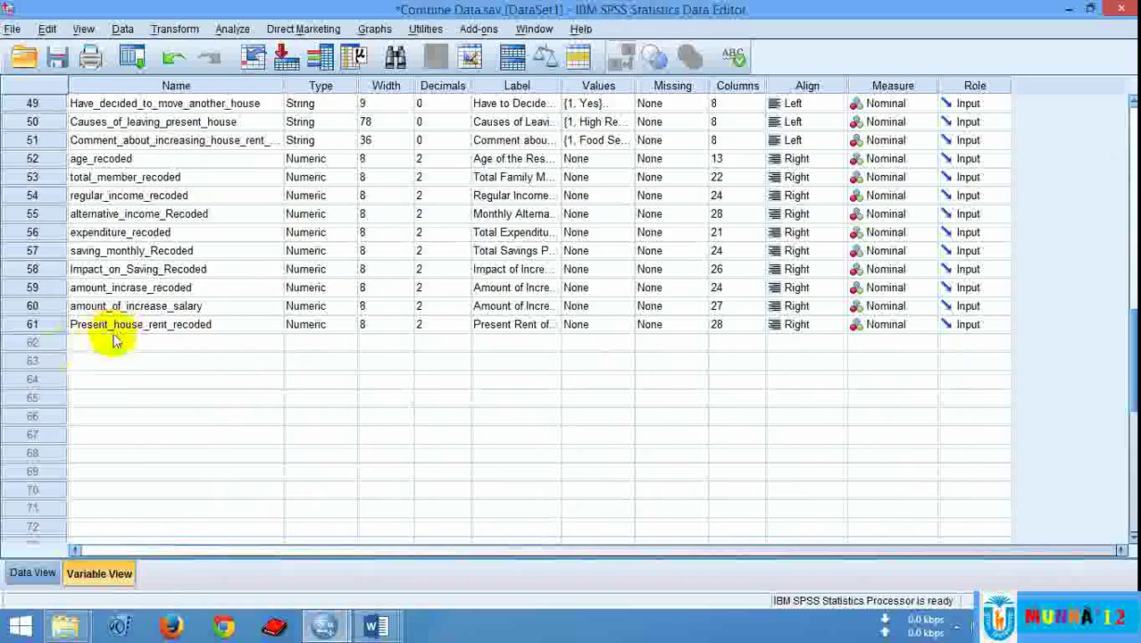
{"action": "scroll", "coordinate": [145, 305], "scroll_direction": "up", "scroll_amount": 4}
{"action": "scroll", "coordinate": [173, 370], "scroll_direction": "down", "scroll_amount": 3}
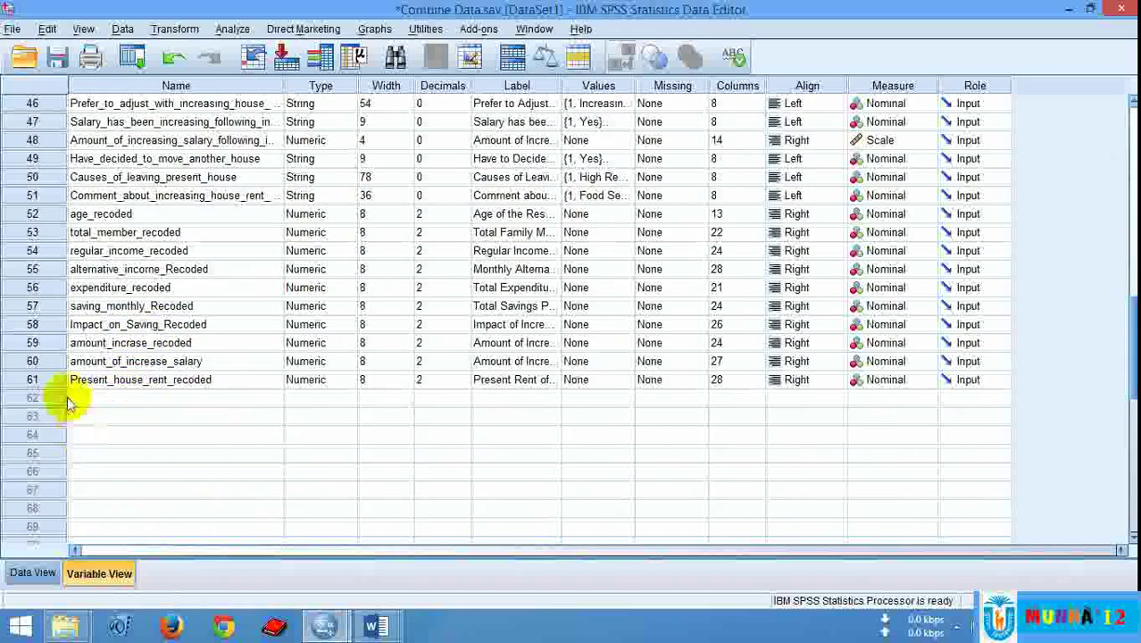
{"action": "scroll", "coordinate": [76, 394], "scroll_direction": "up", "scroll_amount": 4}
{"action": "scroll", "coordinate": [147, 427], "scroll_direction": "up", "scroll_amount": 11}
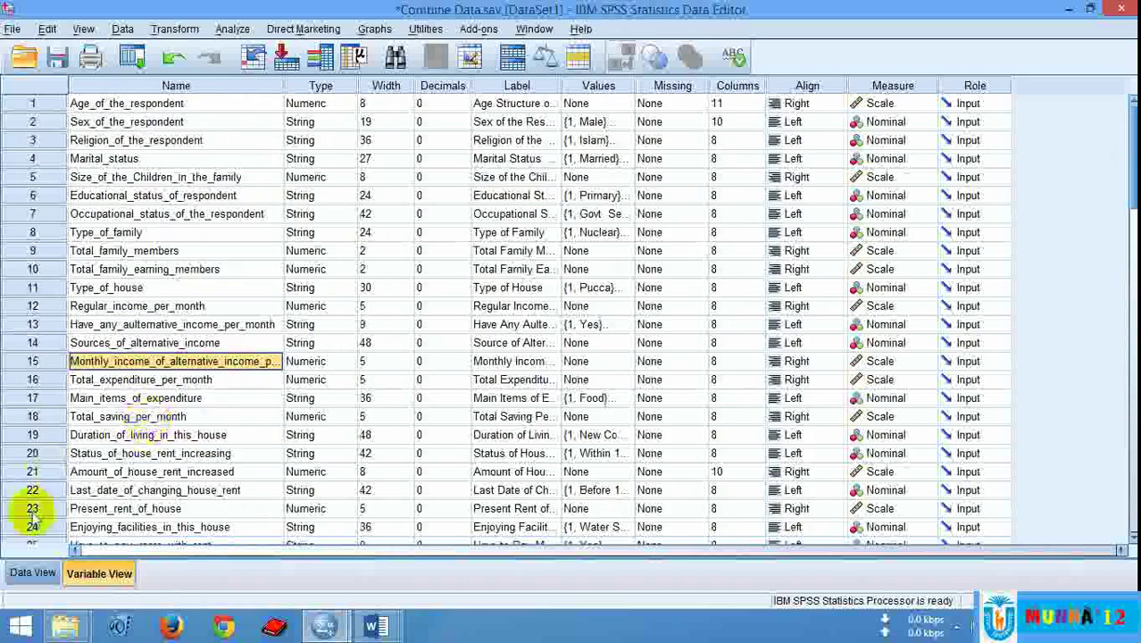
{"action": "left_click", "coordinate": [31, 573]}
{"action": "left_click", "coordinate": [78, 574]}
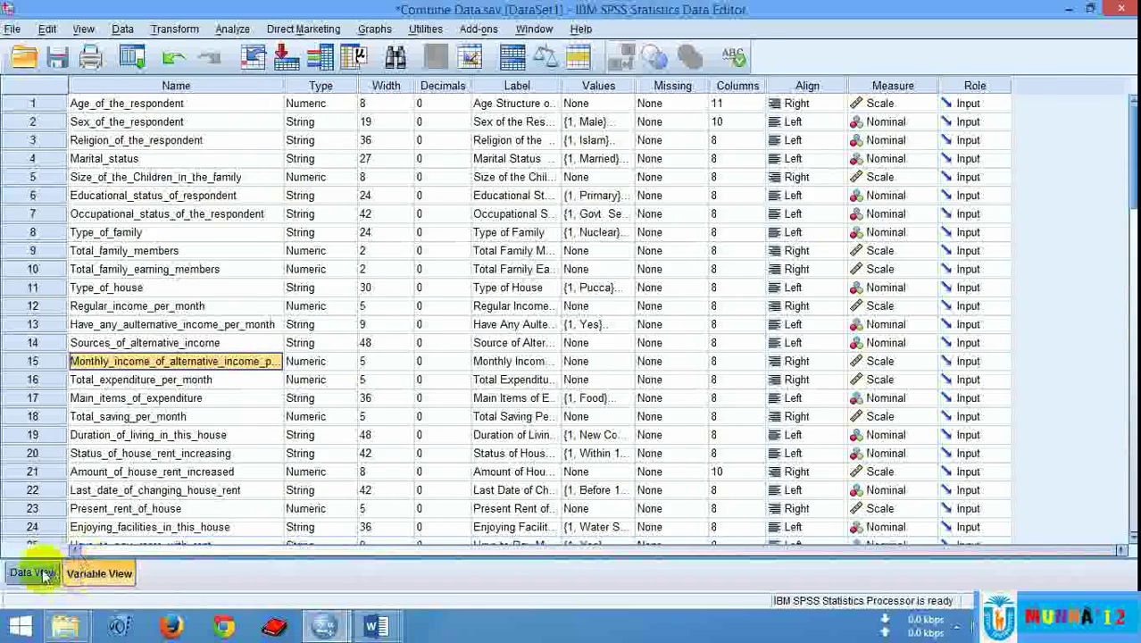
Start a Frequencies analysis from the data and remove the Age Structure variable from its variable list
{"action": "left_click", "coordinate": [37, 573]}
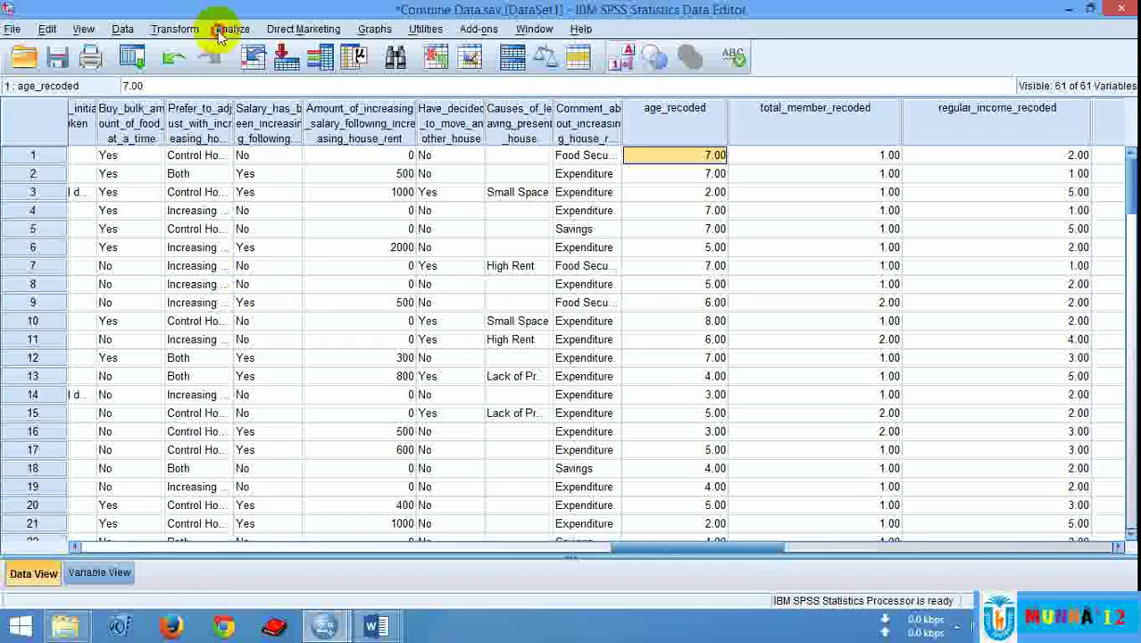
{"action": "left_click", "coordinate": [220, 29]}
{"action": "mouse_move", "coordinate": [357, 73]}
{"action": "left_click", "coordinate": [455, 52]}
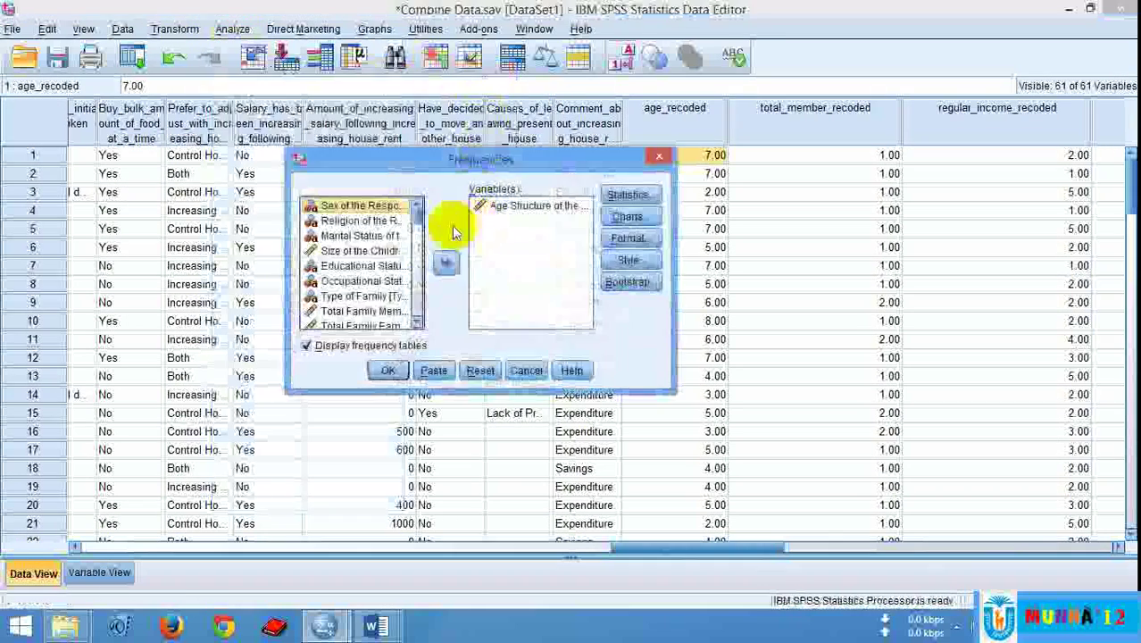
{"action": "left_click", "coordinate": [514, 205]}
{"action": "left_click", "coordinate": [445, 261]}
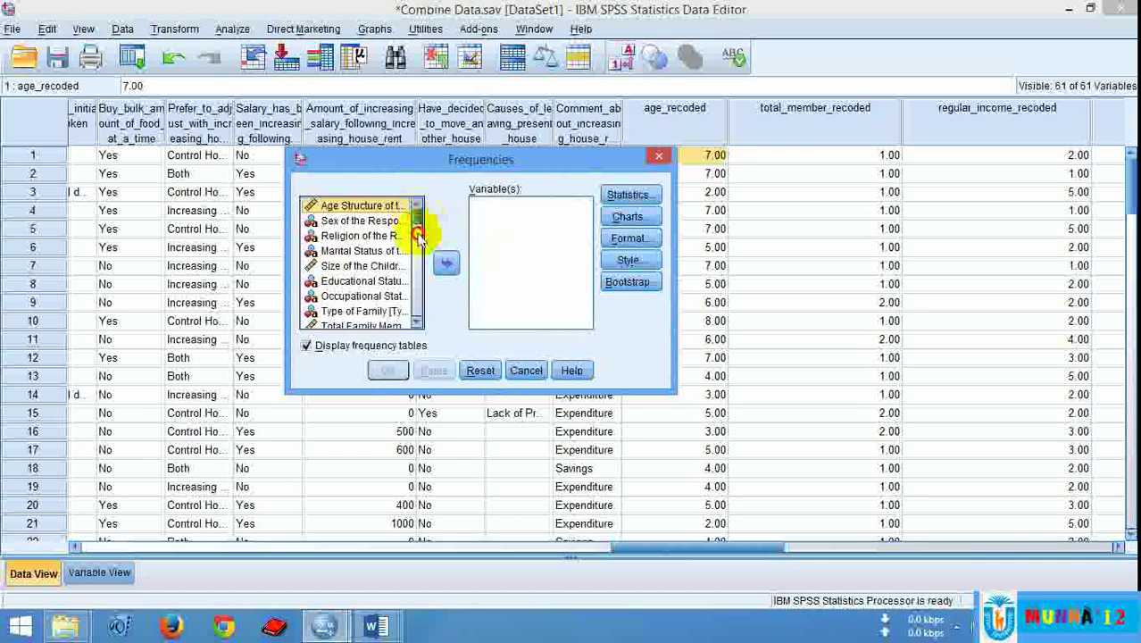
Add the recoded age variable to the Frequencies analysis and run it to produce the age group table
{"action": "left_click_drag", "start_coordinate": [417, 234], "coordinate": [415, 301]}
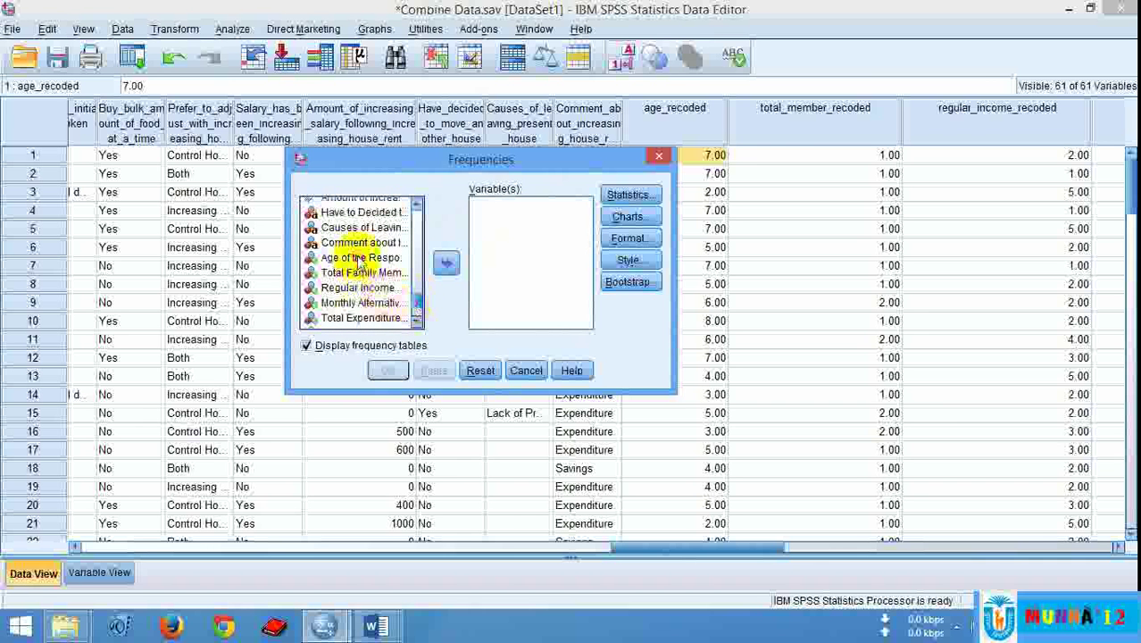
{"action": "left_click", "coordinate": [360, 258]}
{"action": "left_click", "coordinate": [447, 261]}
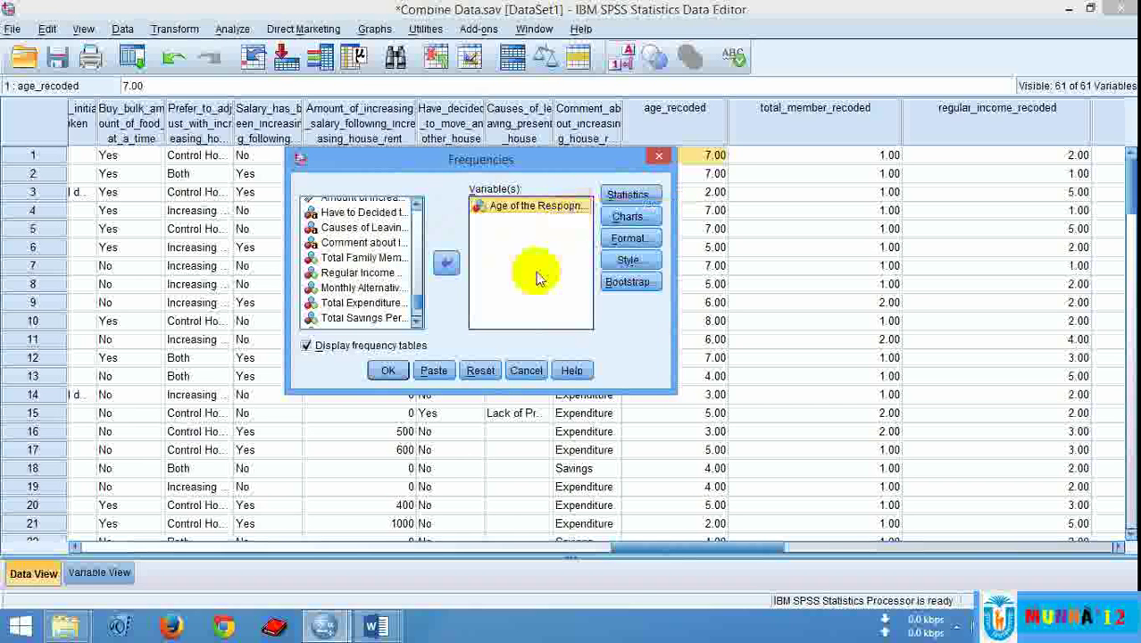
{"action": "left_click", "coordinate": [390, 372]}
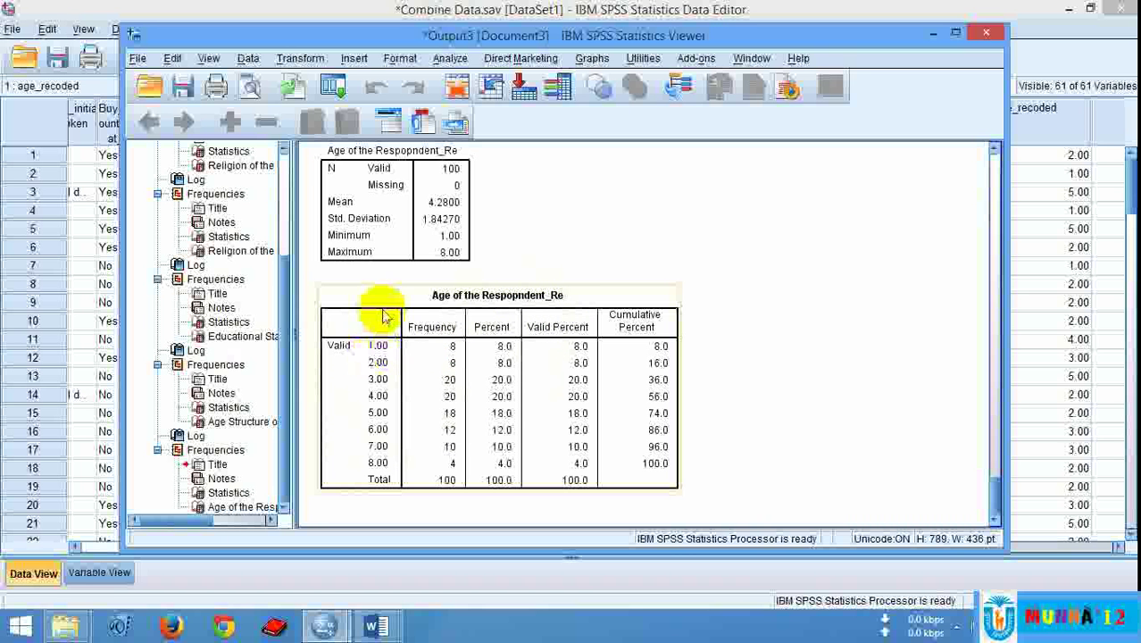
Activate the recoded age frequency table for editing in the output and open its table properties
{"action": "left_click_drag", "start_coordinate": [441, 36], "coordinate": [477, 37]}
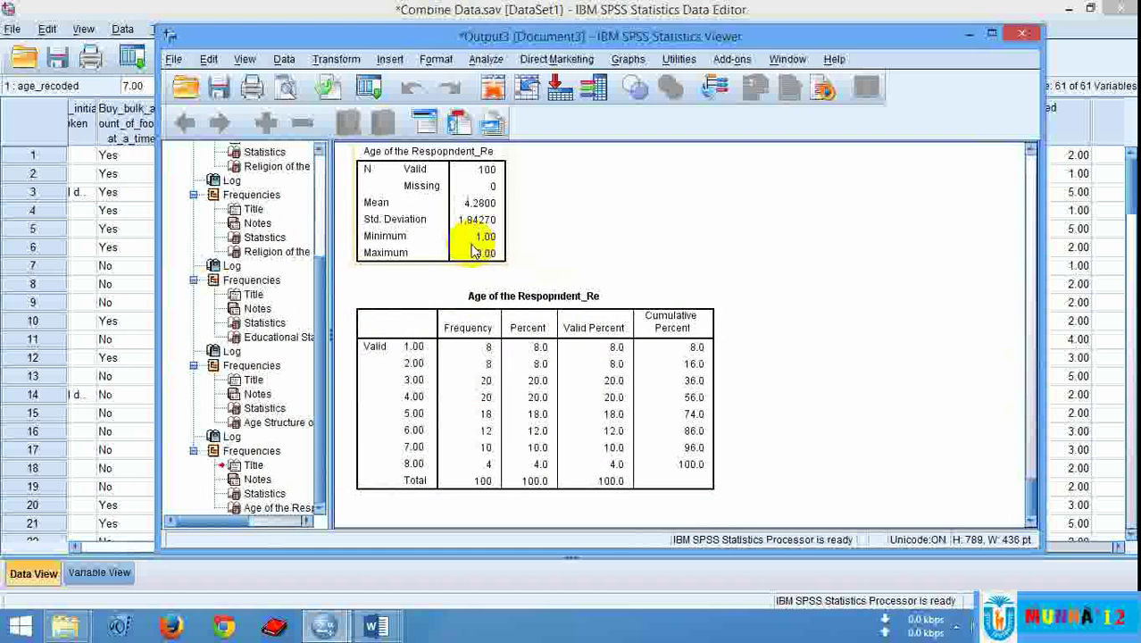
{"action": "left_click", "coordinate": [426, 366]}
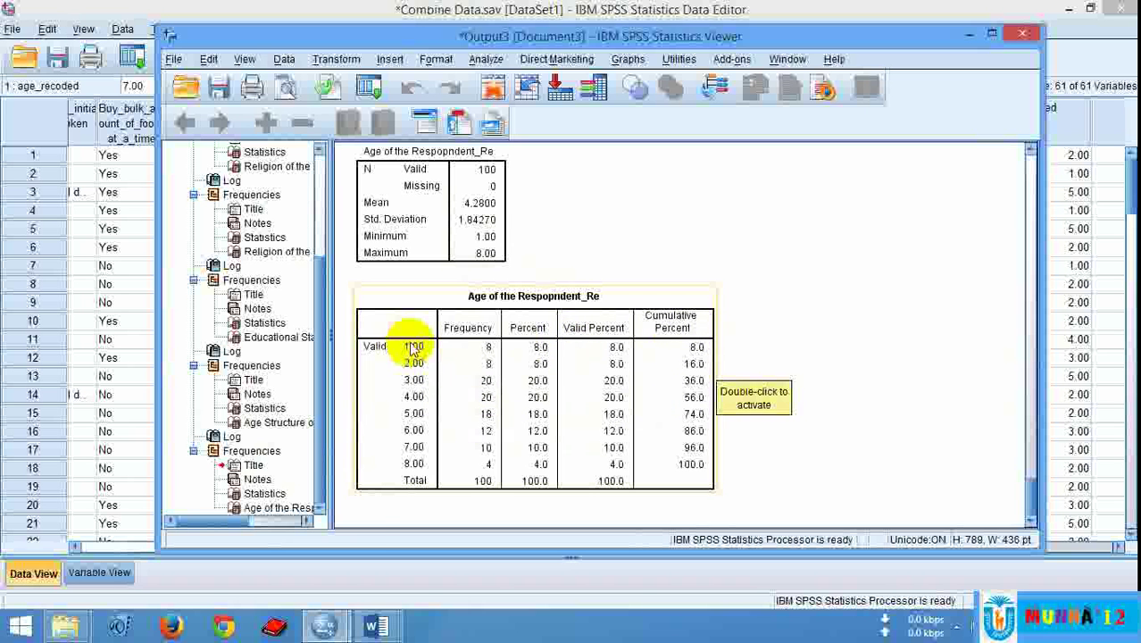
{"action": "left_click", "coordinate": [479, 390]}
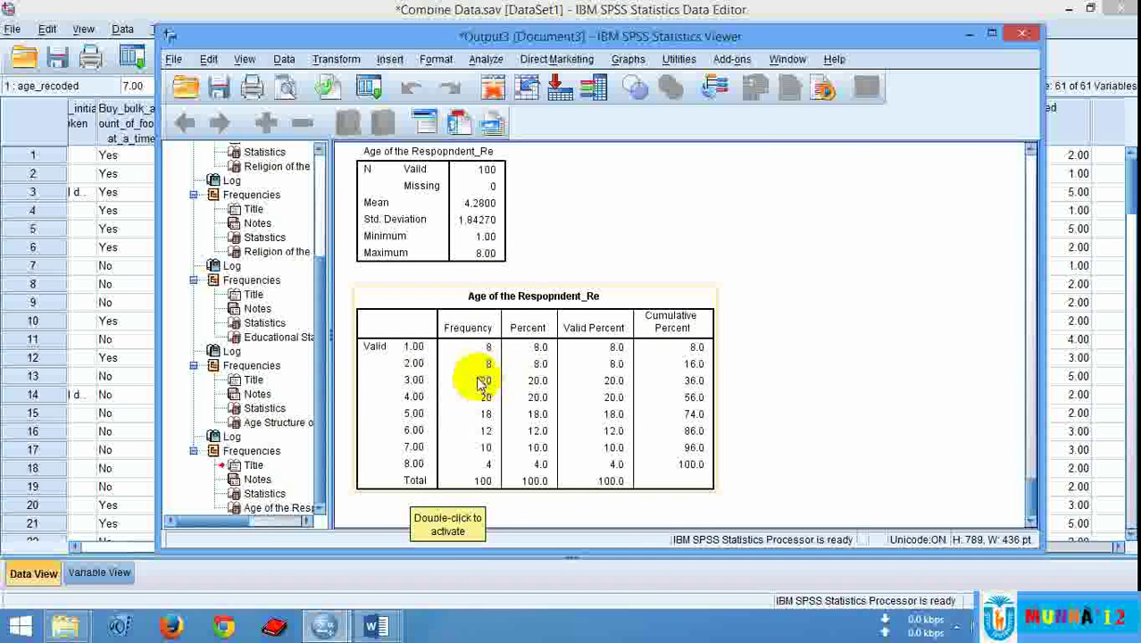
{"action": "double_click", "coordinate": [479, 379]}
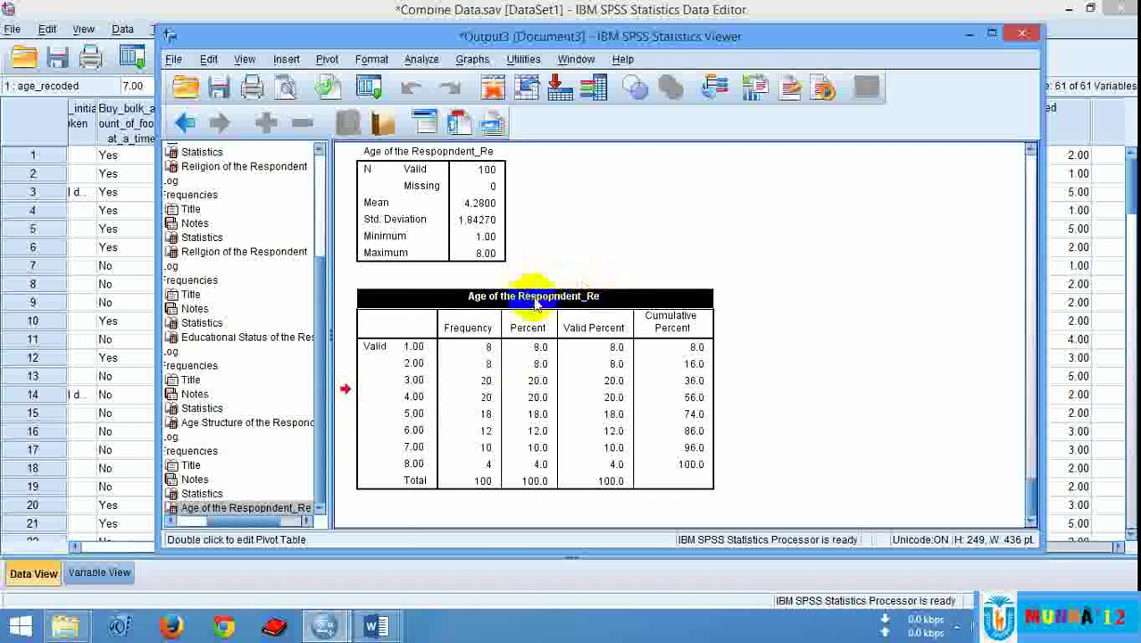
{"action": "right_click", "coordinate": [473, 386]}
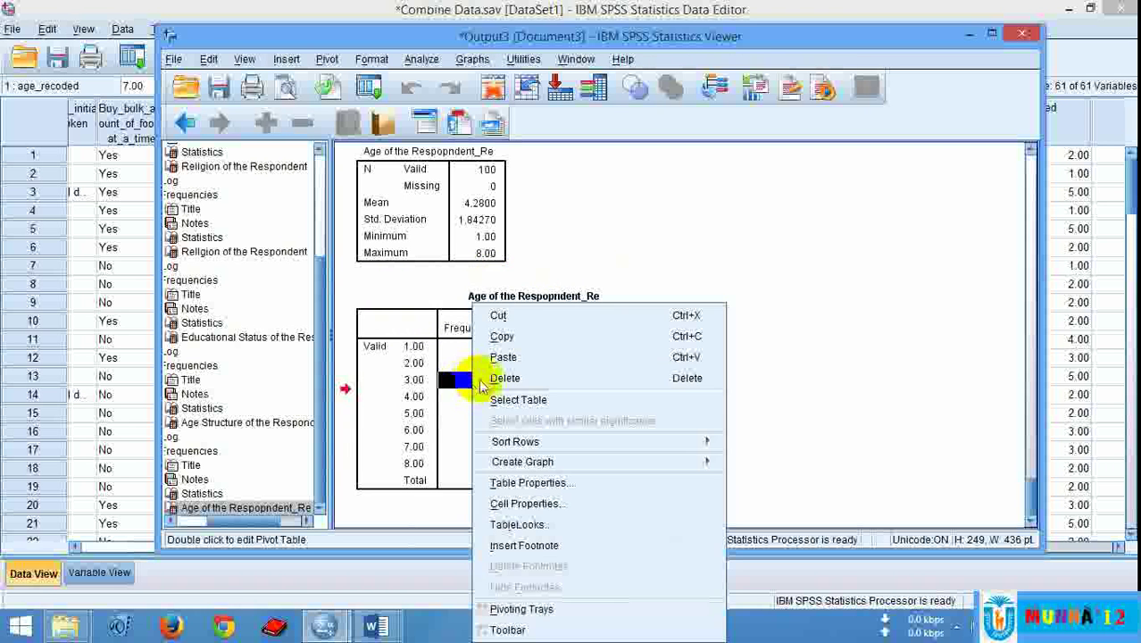
{"action": "left_click", "coordinate": [533, 482]}
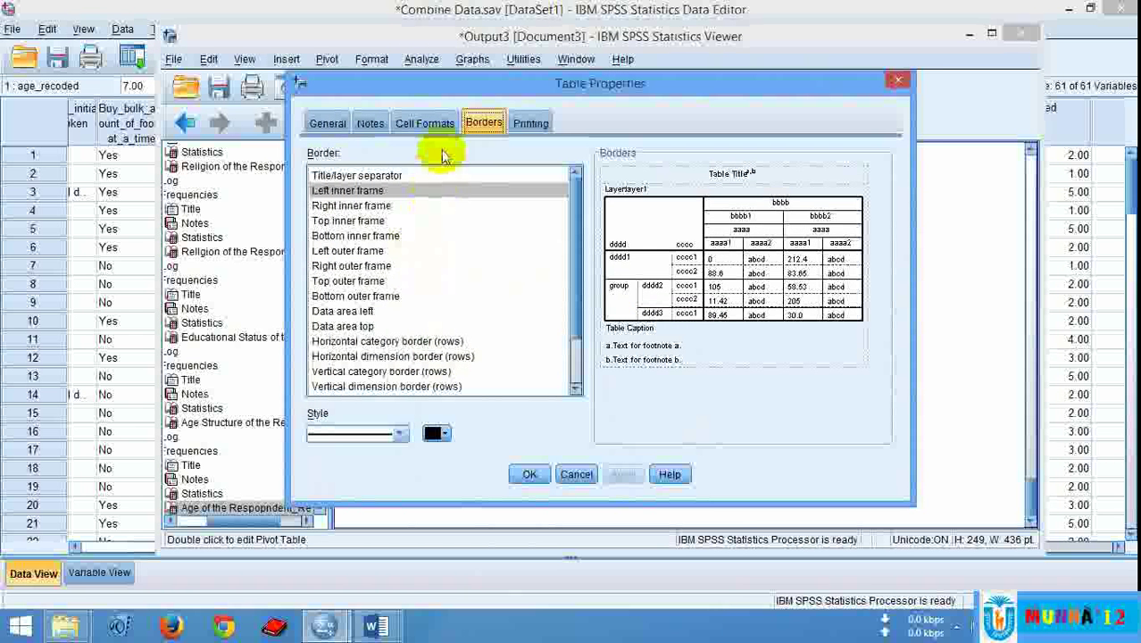
{"action": "left_click", "coordinate": [327, 123]}
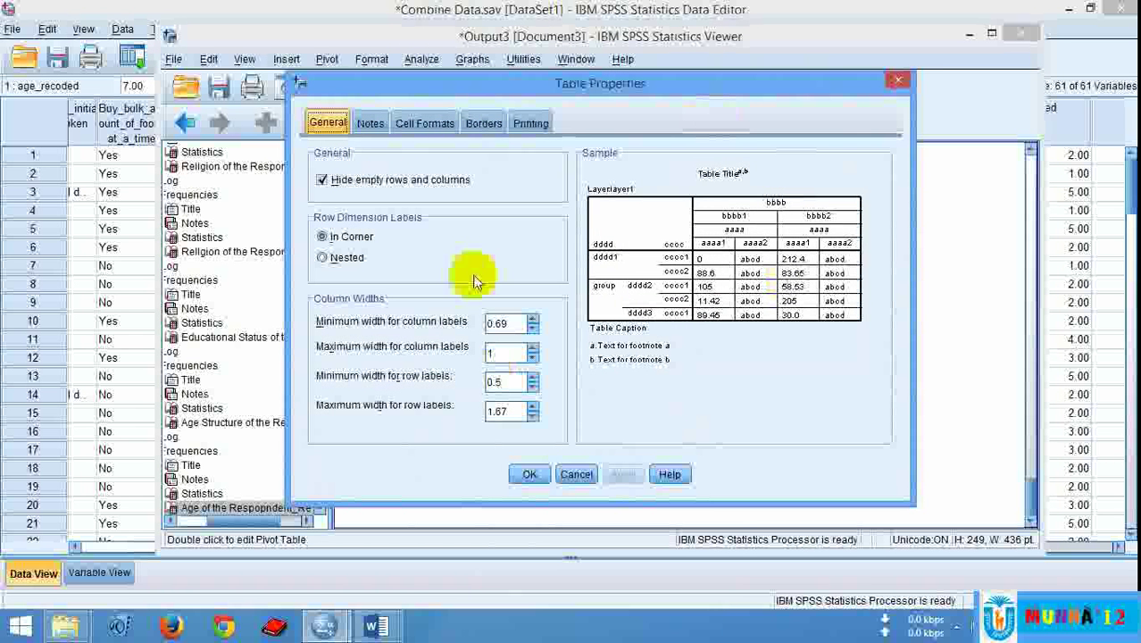
Apply a thin solid line style to all borders of the recoded age frequency table and finish editing it
{"action": "left_click", "coordinate": [483, 124]}
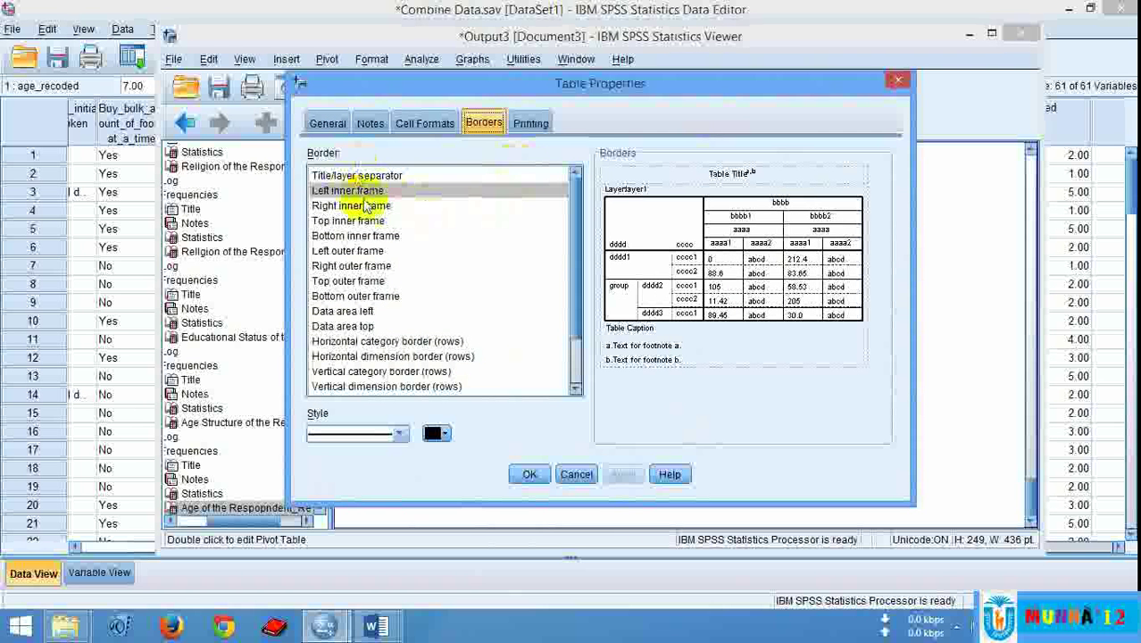
{"action": "left_click", "coordinate": [360, 236]}
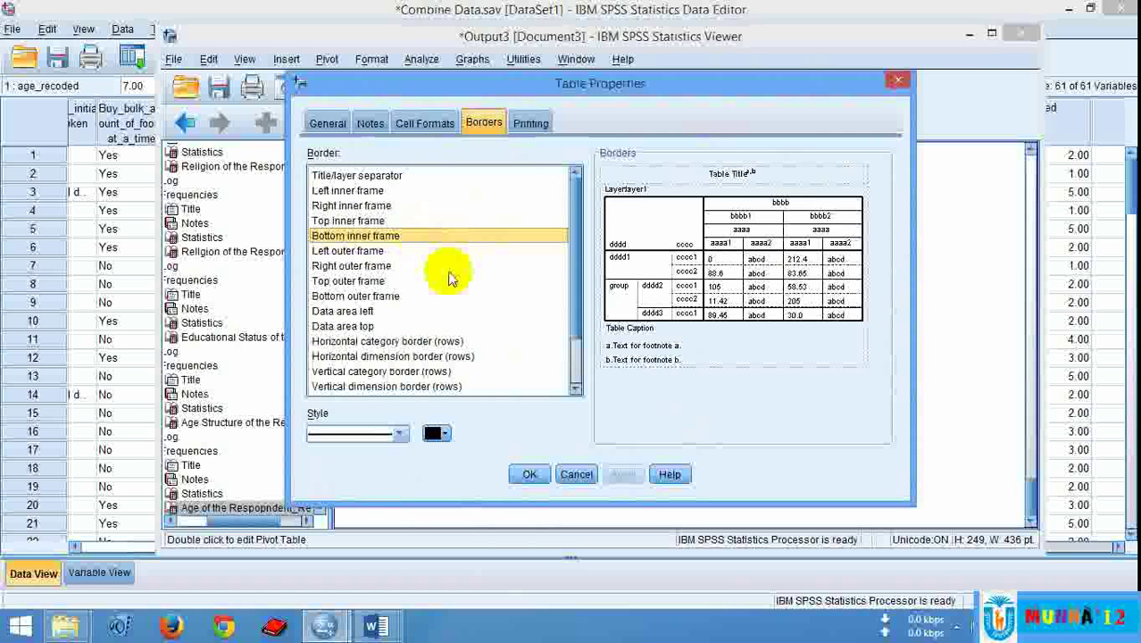
{"action": "key", "text": "ctrl+a"}
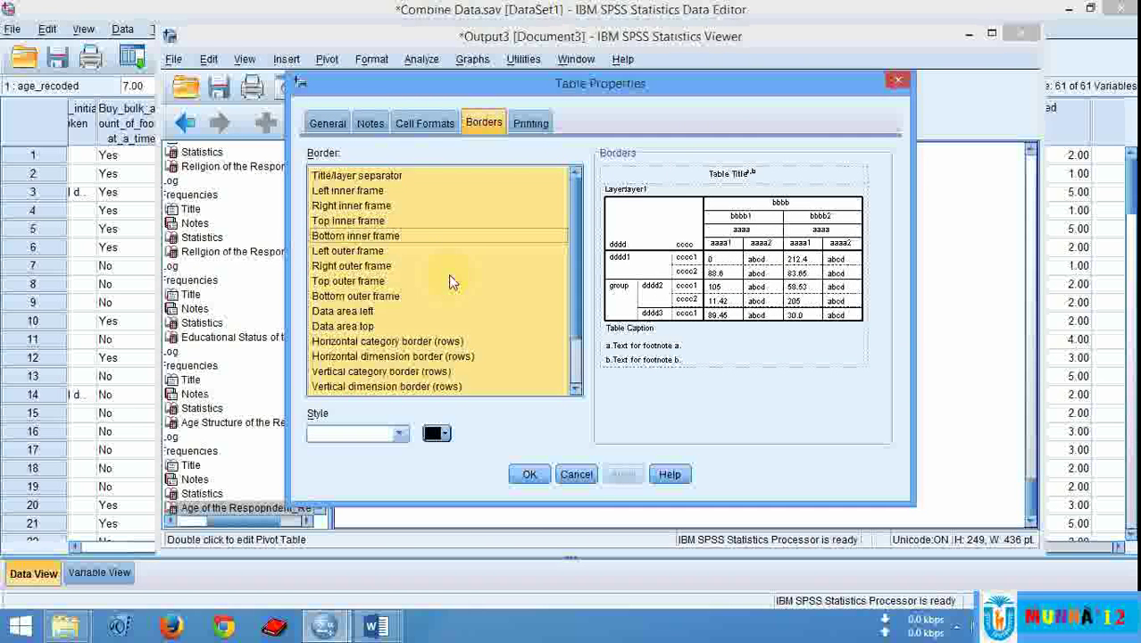
{"action": "left_click", "coordinate": [374, 432]}
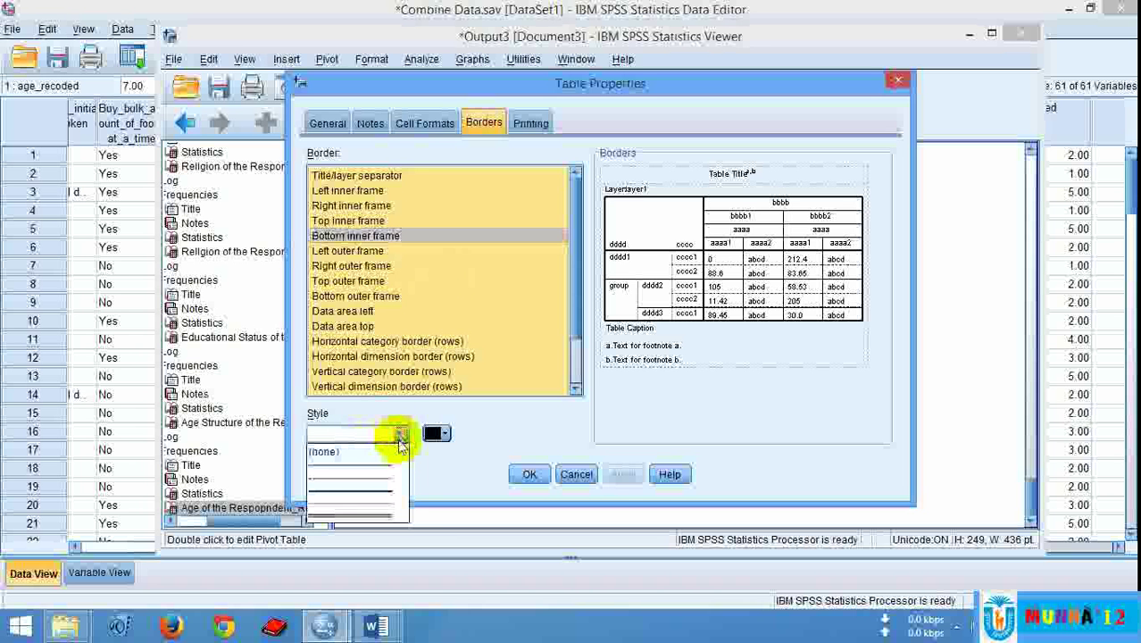
{"action": "left_click", "coordinate": [360, 471]}
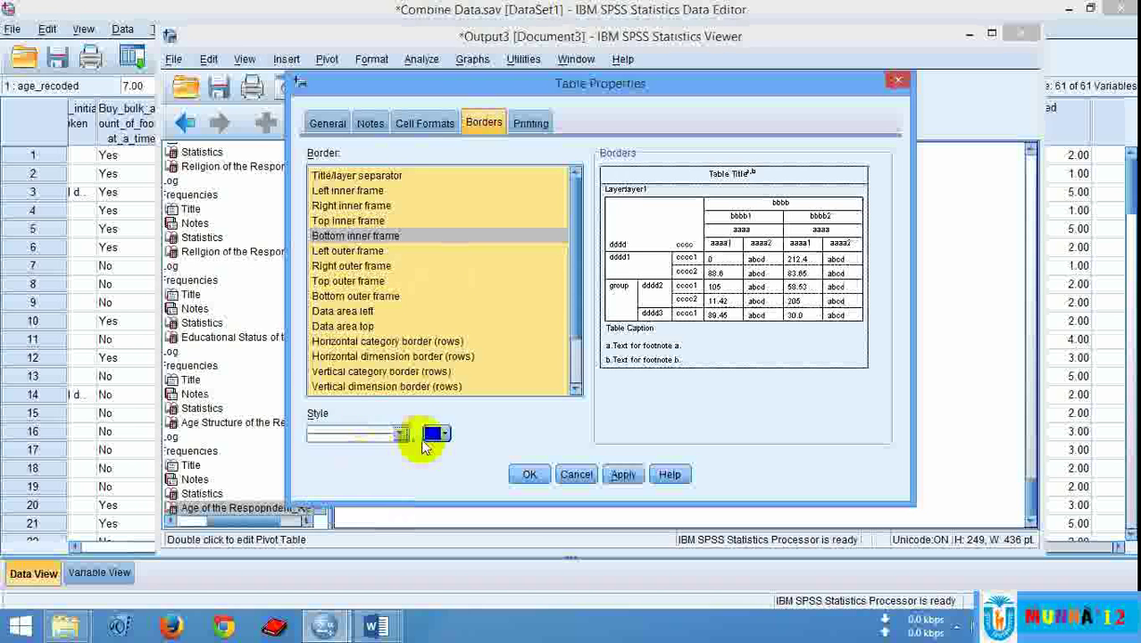
{"action": "left_click", "coordinate": [530, 475]}
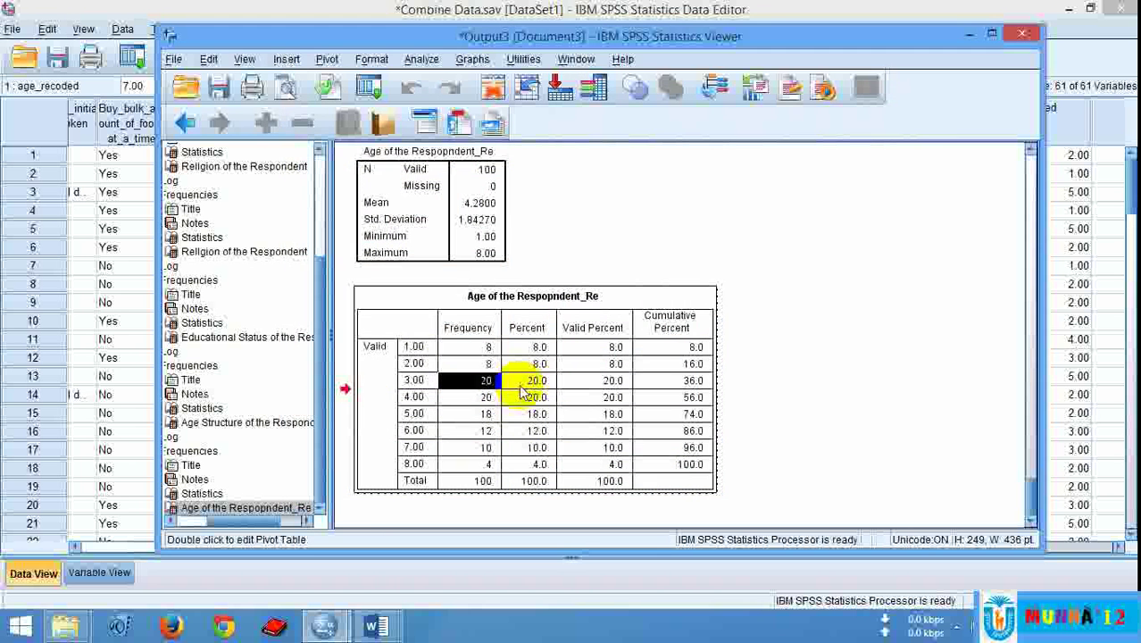
{"action": "left_click", "coordinate": [823, 377]}
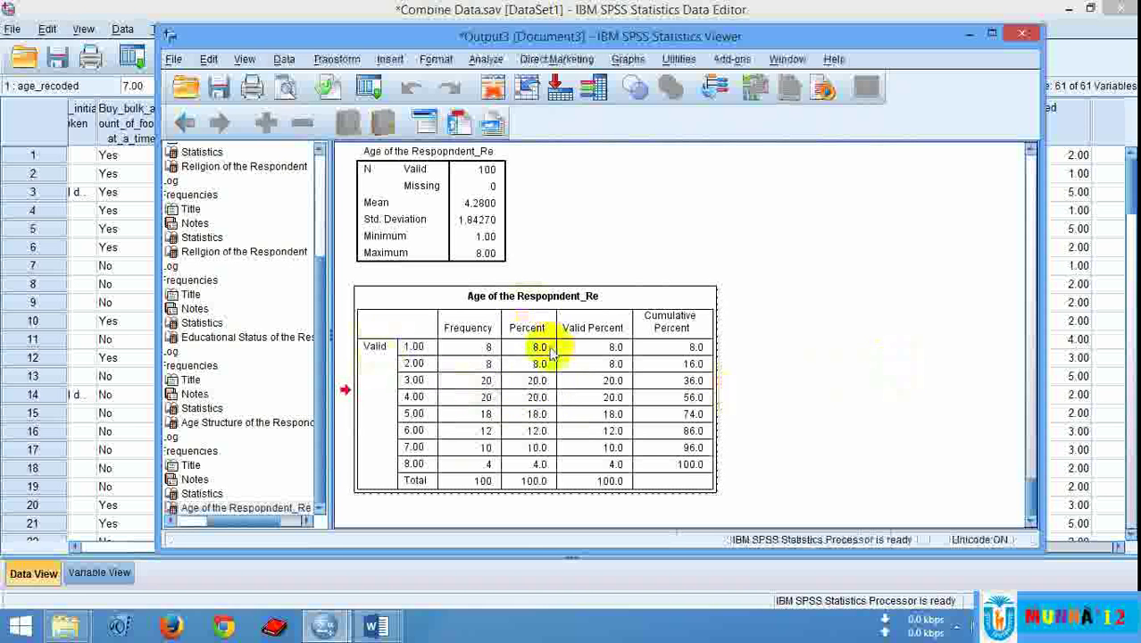
Copy the bordered age group frequency table from the output
{"action": "left_click", "coordinate": [541, 378]}
{"action": "right_click", "coordinate": [541, 380]}
{"action": "left_click", "coordinate": [579, 413]}
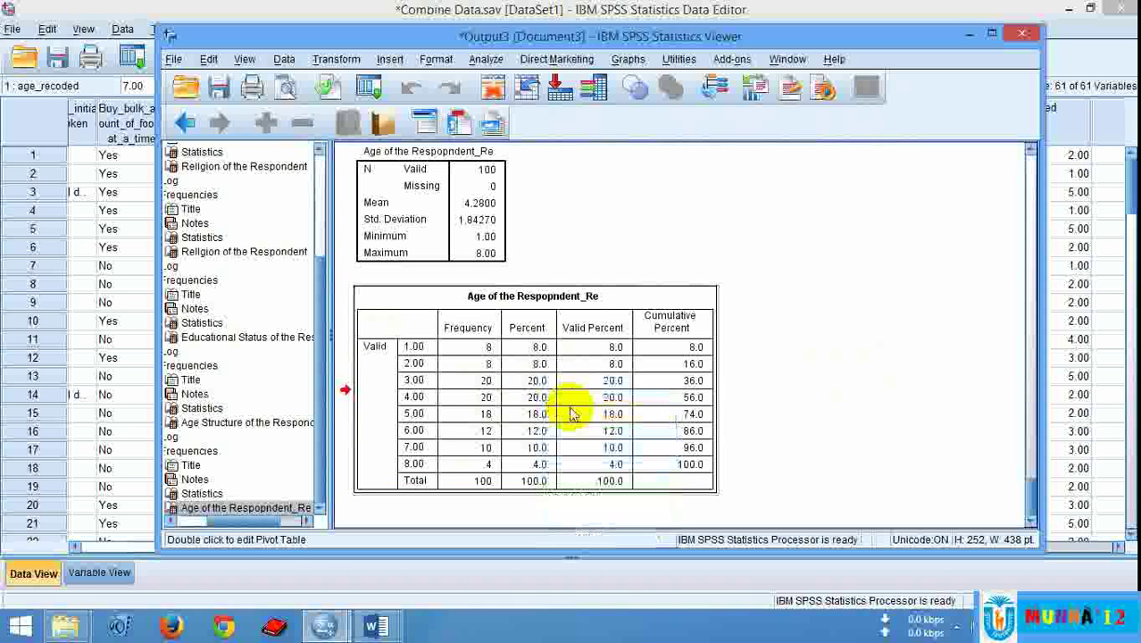
Switch to Word, delete the existing religion tables from the document, and paste the copied age frequency table
{"action": "left_click", "coordinate": [426, 558]}
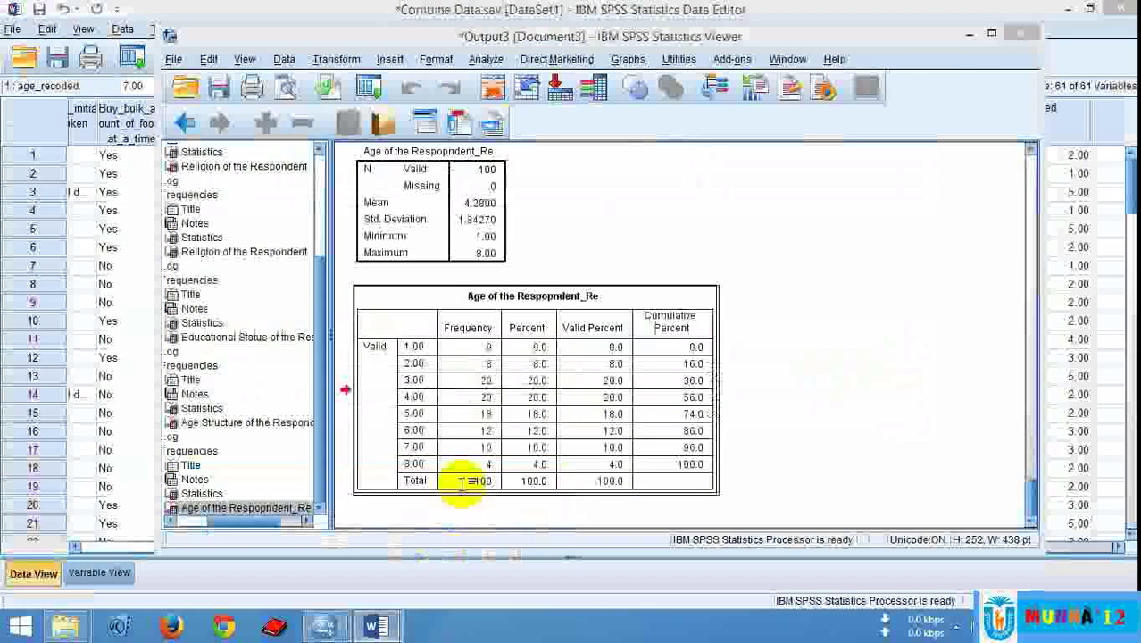
{"action": "key", "text": "ctrl+a"}
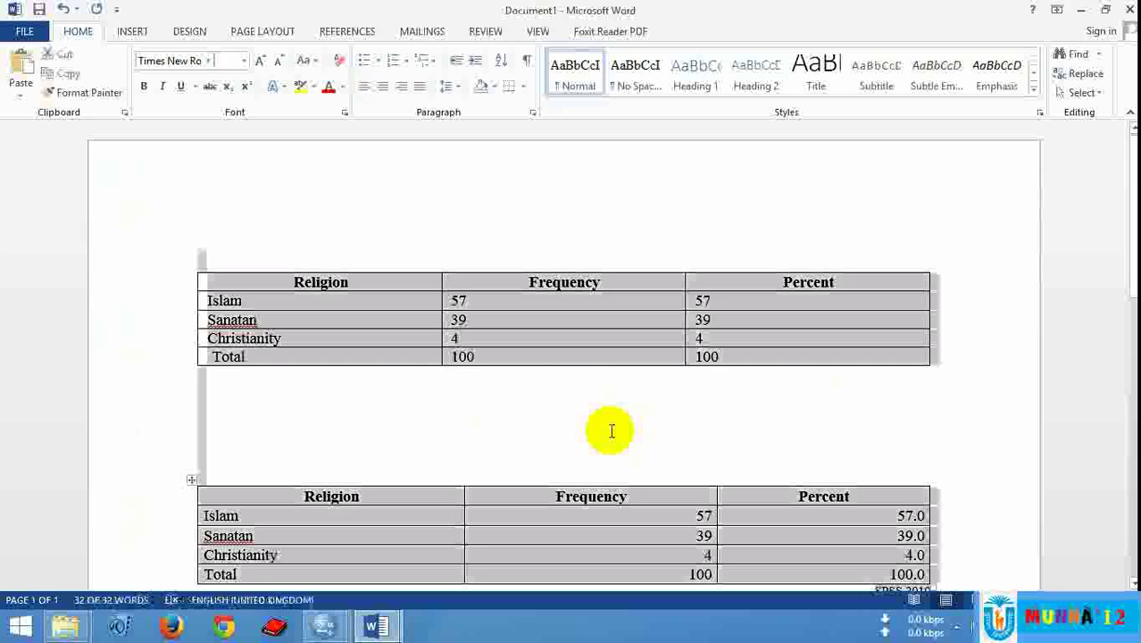
{"action": "key", "text": "Delete"}
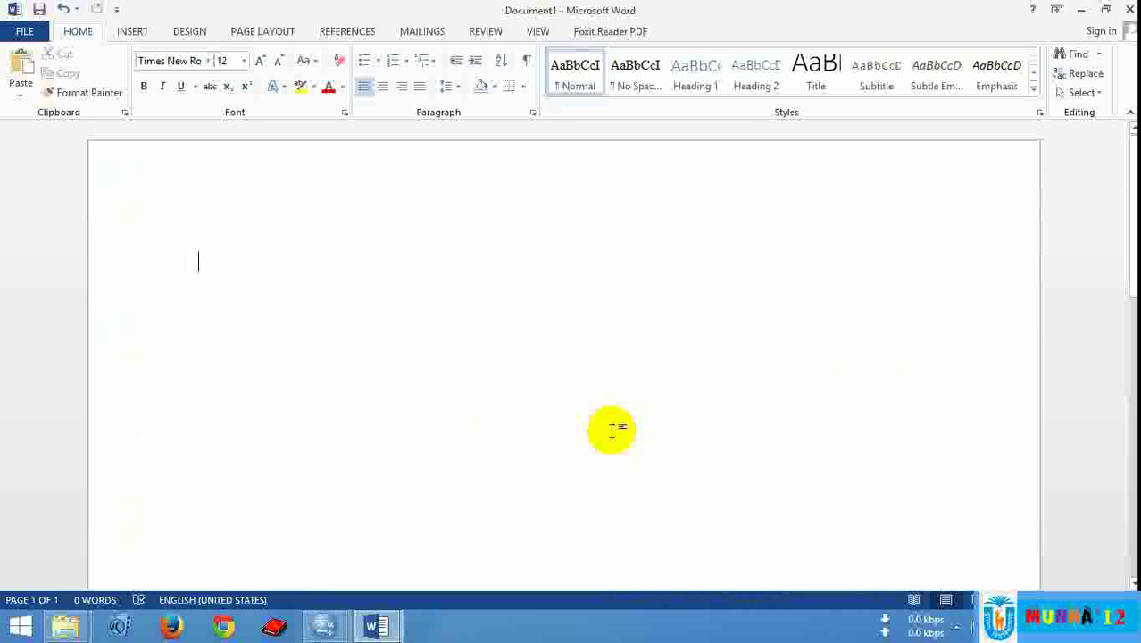
{"action": "key", "text": "ctrl+v"}
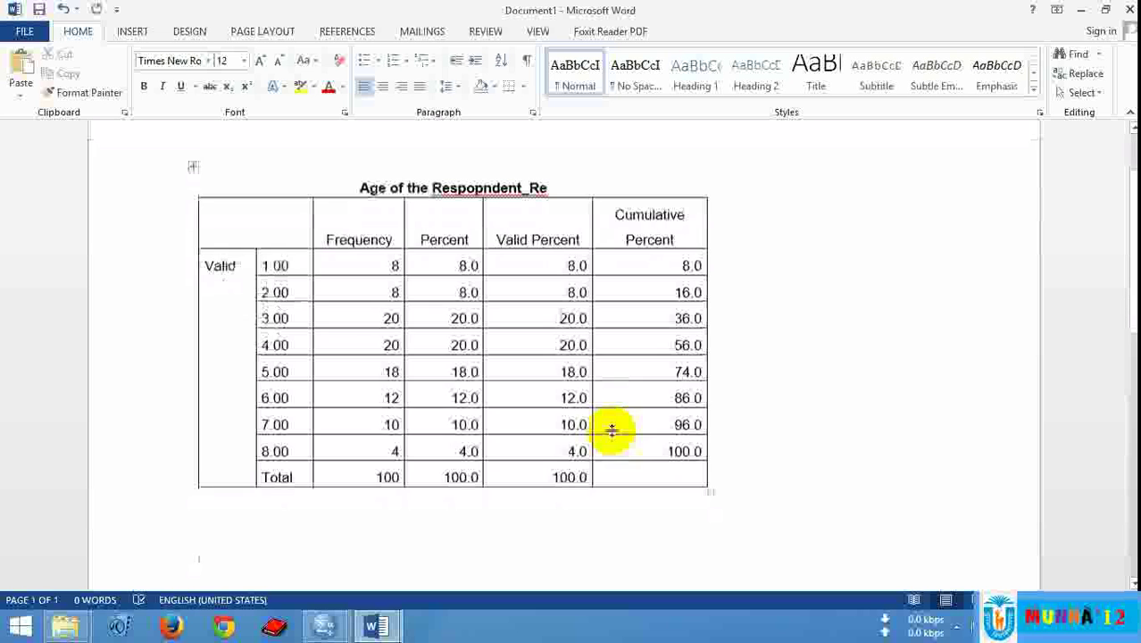
Draw a vertical line through the title row and blank header cell, continuing the border between the Valid and group number columns
{"action": "scroll", "coordinate": [275, 351], "scroll_direction": "up", "scroll_amount": 2}
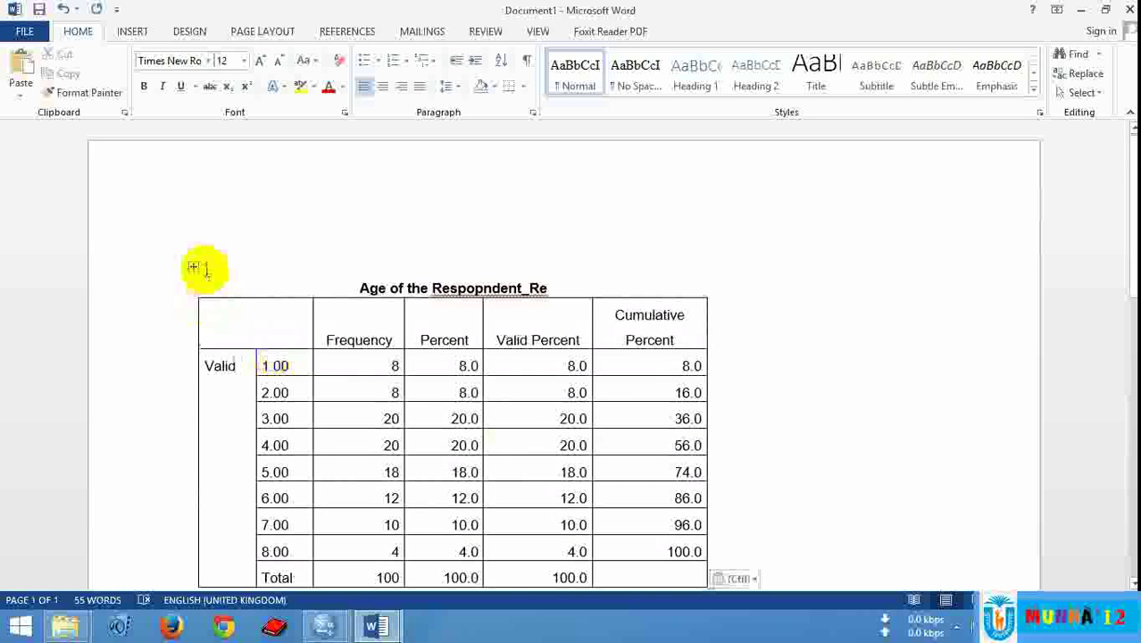
{"action": "scroll", "coordinate": [334, 288], "scroll_direction": "down", "scroll_amount": 1}
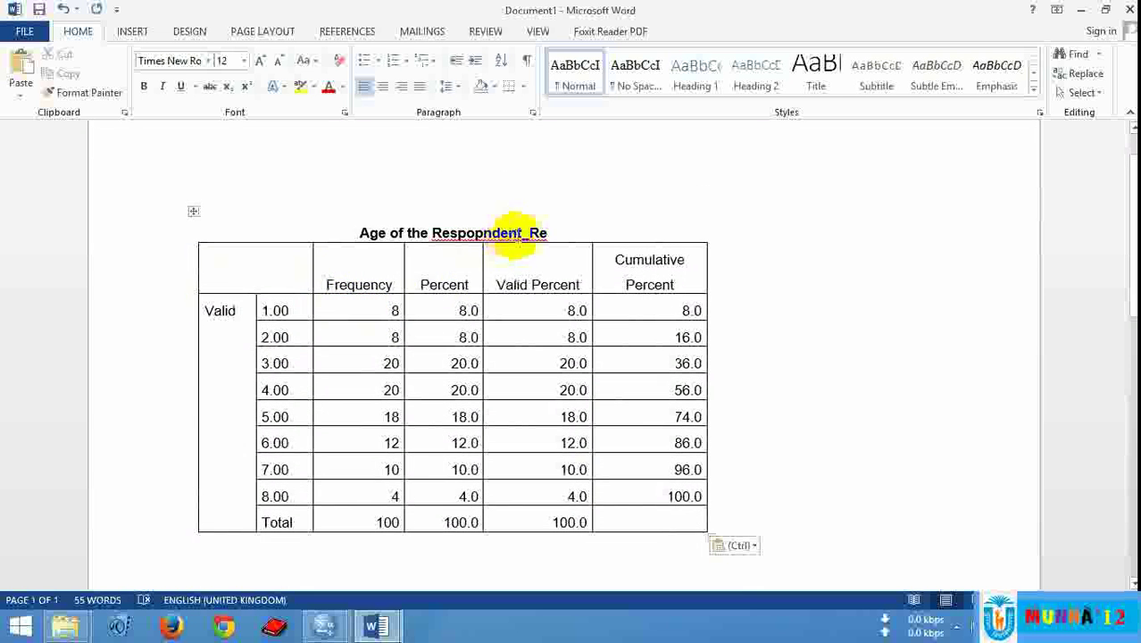
{"action": "scroll", "coordinate": [387, 311], "scroll_direction": "down", "scroll_amount": 3}
{"action": "scroll", "coordinate": [314, 324], "scroll_direction": "up", "scroll_amount": 3}
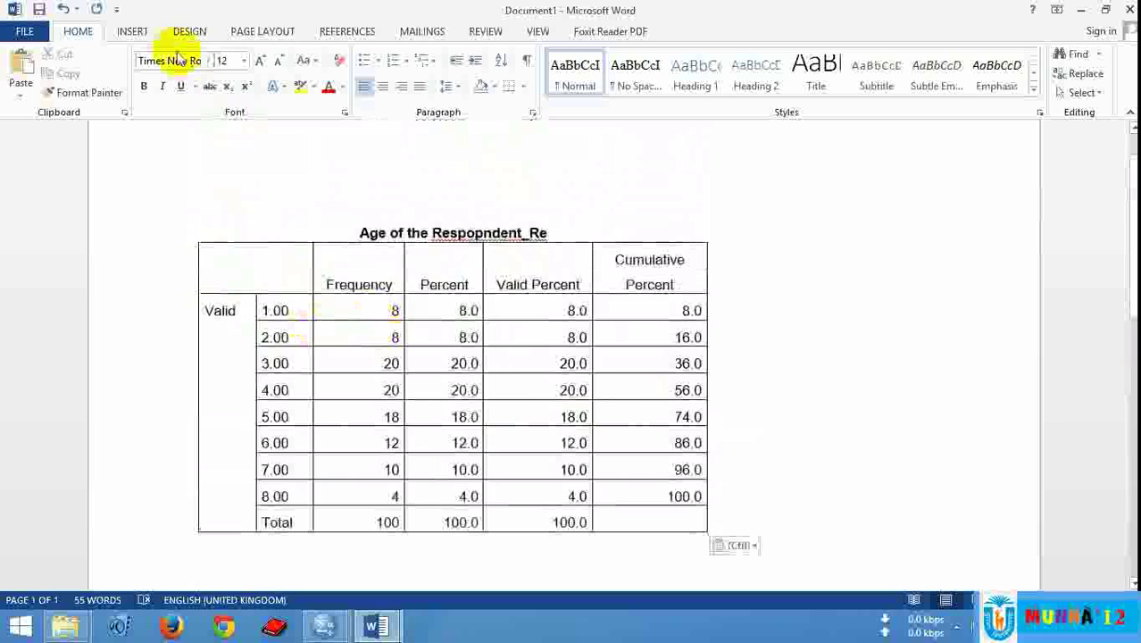
{"action": "left_click", "coordinate": [194, 211]}
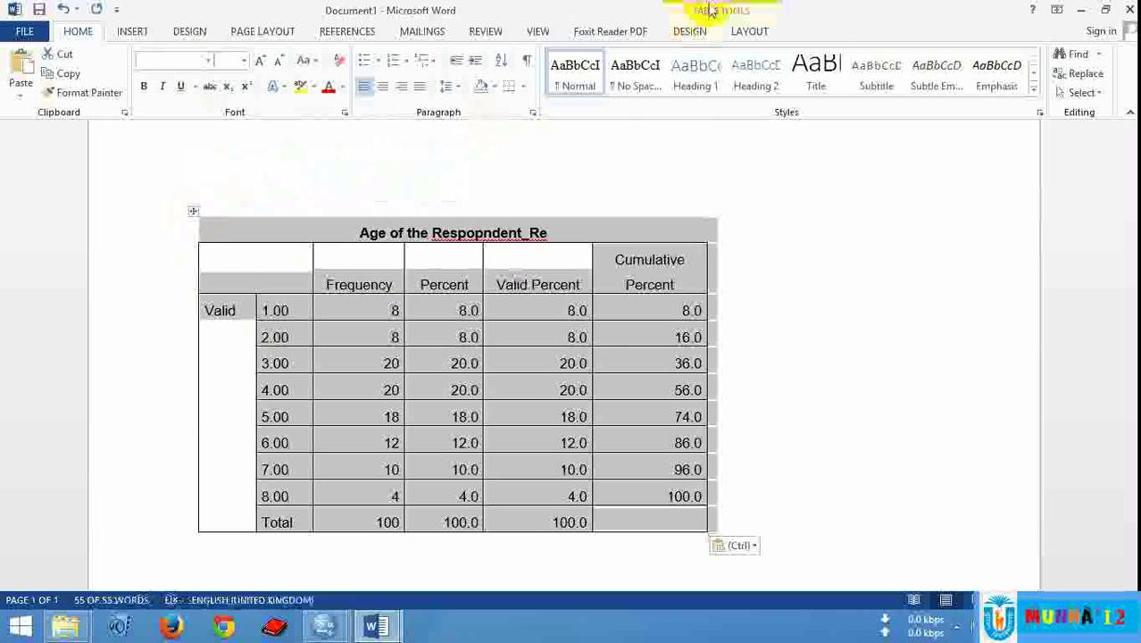
{"action": "left_click", "coordinate": [750, 31]}
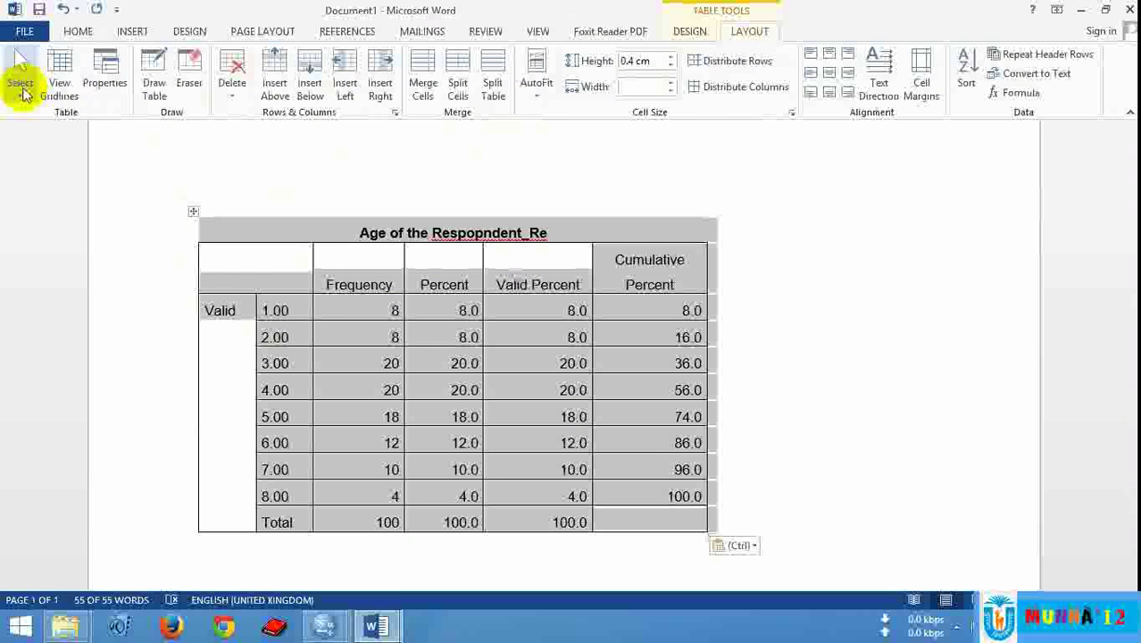
{"action": "left_click", "coordinate": [154, 82]}
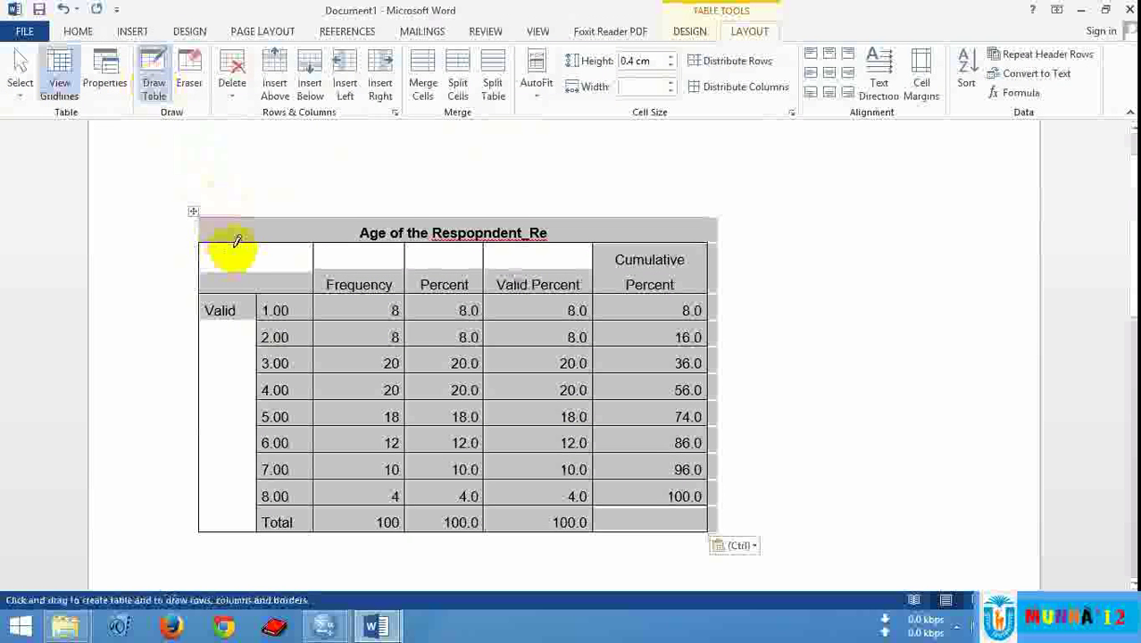
{"action": "left_click_drag", "start_coordinate": [254, 241], "coordinate": [266, 308]}
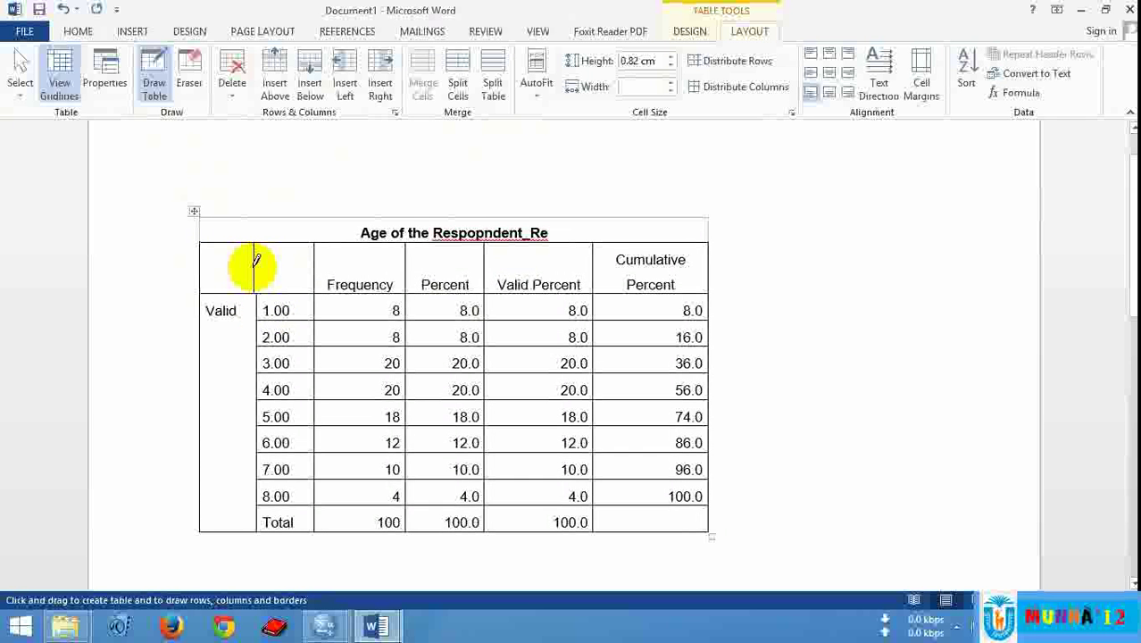
{"action": "mouse_move", "coordinate": [255, 261]}
{"action": "left_mouse_down"}
{"action": "mouse_move", "coordinate": [257, 296]}
{"action": "mouse_move", "coordinate": [258, 234]}
{"action": "mouse_move", "coordinate": [256, 271]}
{"action": "left_mouse_up"}
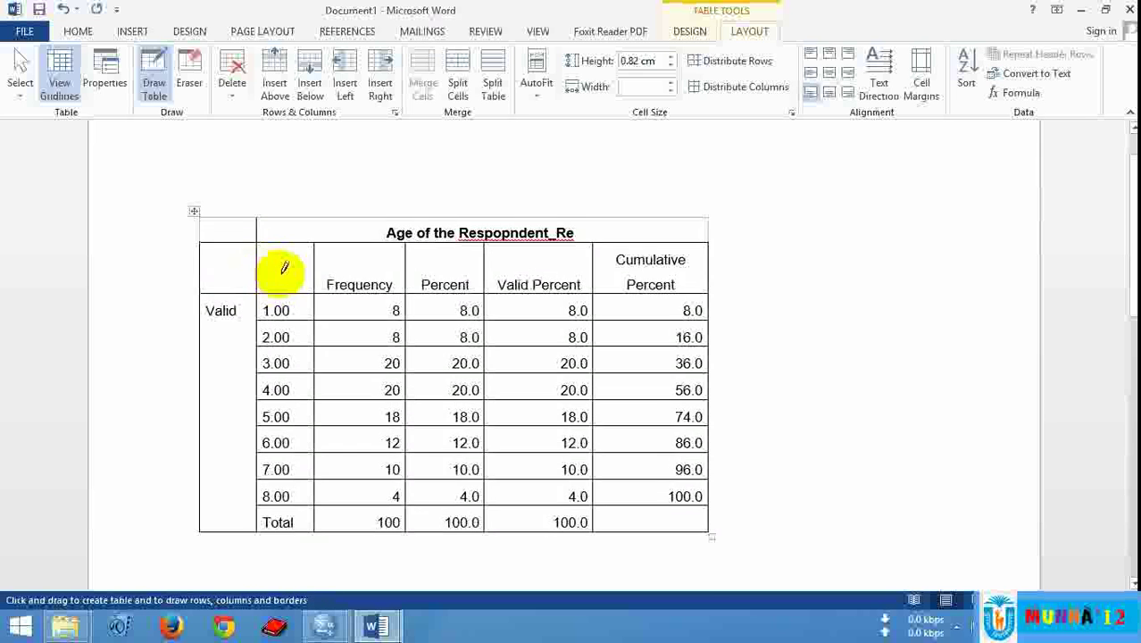
Erase the Valid column and the title text from the age frequency table with the Eraser tool
{"action": "scroll", "coordinate": [286, 272], "scroll_direction": "up", "scroll_amount": 1}
{"action": "scroll", "coordinate": [281, 272], "scroll_direction": "down", "scroll_amount": 2}
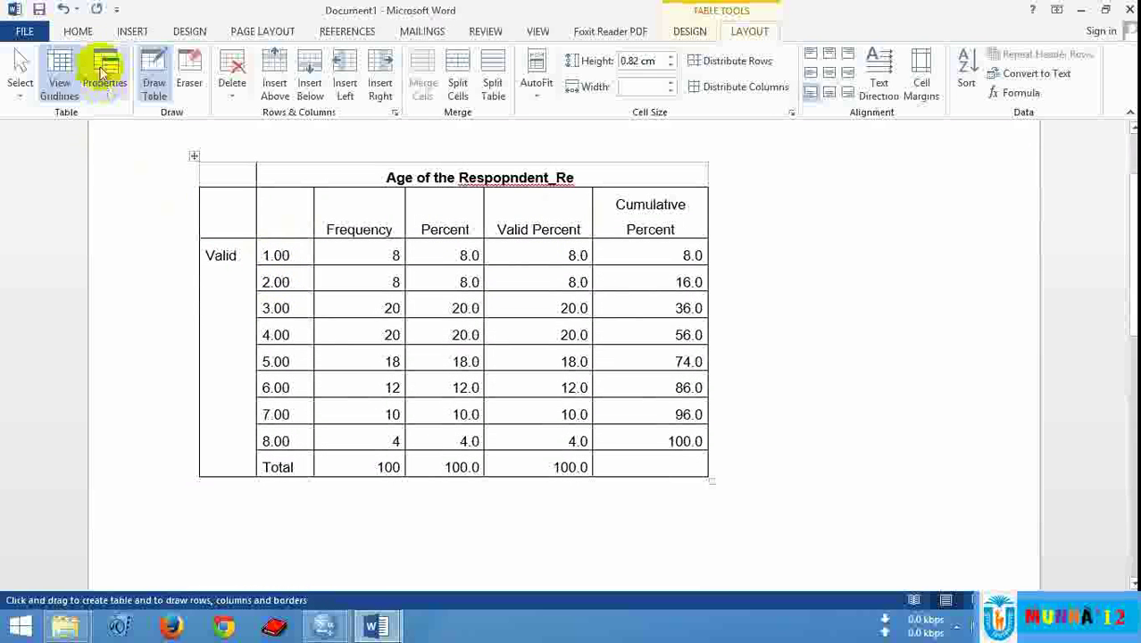
{"action": "left_click", "coordinate": [190, 71]}
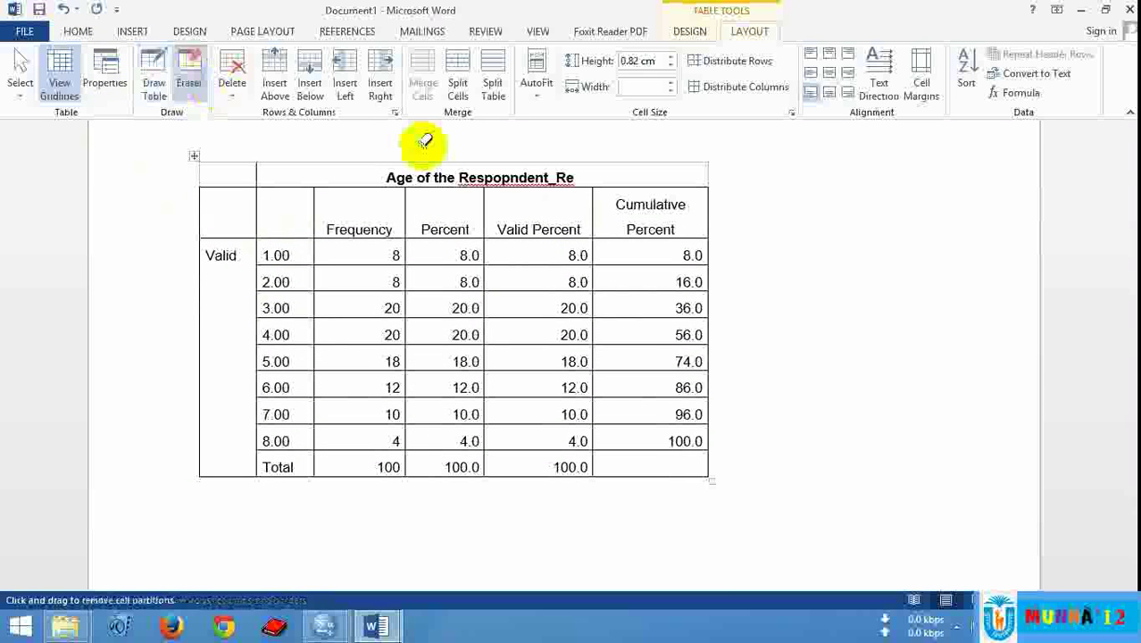
{"action": "mouse_move", "coordinate": [183, 158]}
{"action": "left_mouse_down"}
{"action": "mouse_move", "coordinate": [231, 321]}
{"action": "mouse_move", "coordinate": [232, 484]}
{"action": "left_mouse_up"}
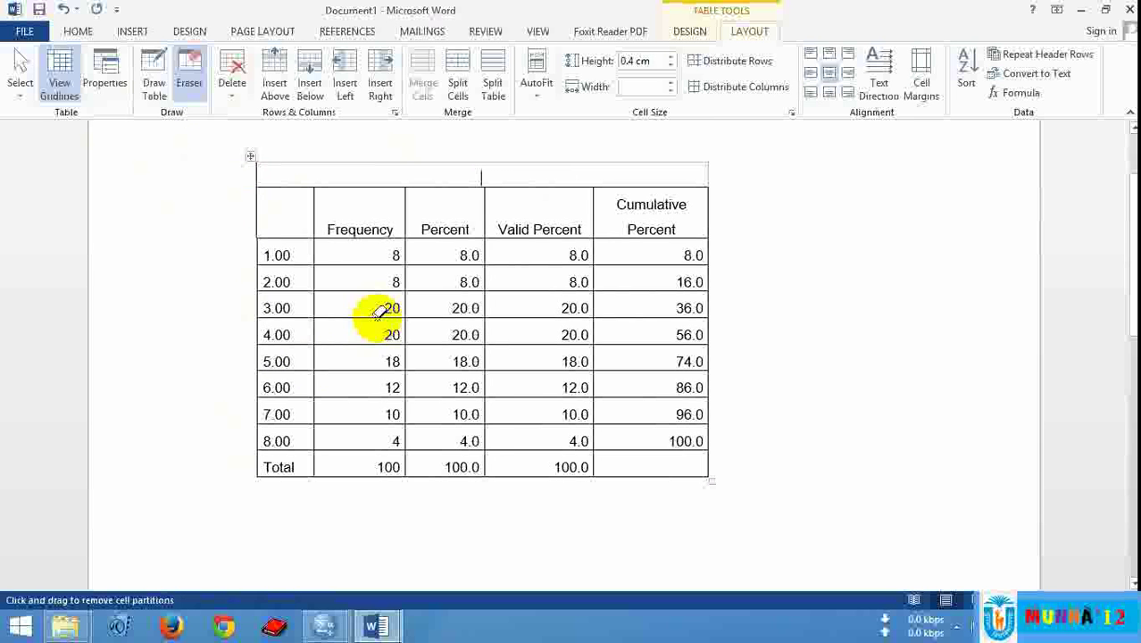
{"action": "mouse_move", "coordinate": [293, 193]}
{"action": "left_mouse_down"}
{"action": "mouse_move", "coordinate": [504, 226]}
{"action": "mouse_move", "coordinate": [720, 227]}
{"action": "left_mouse_up"}
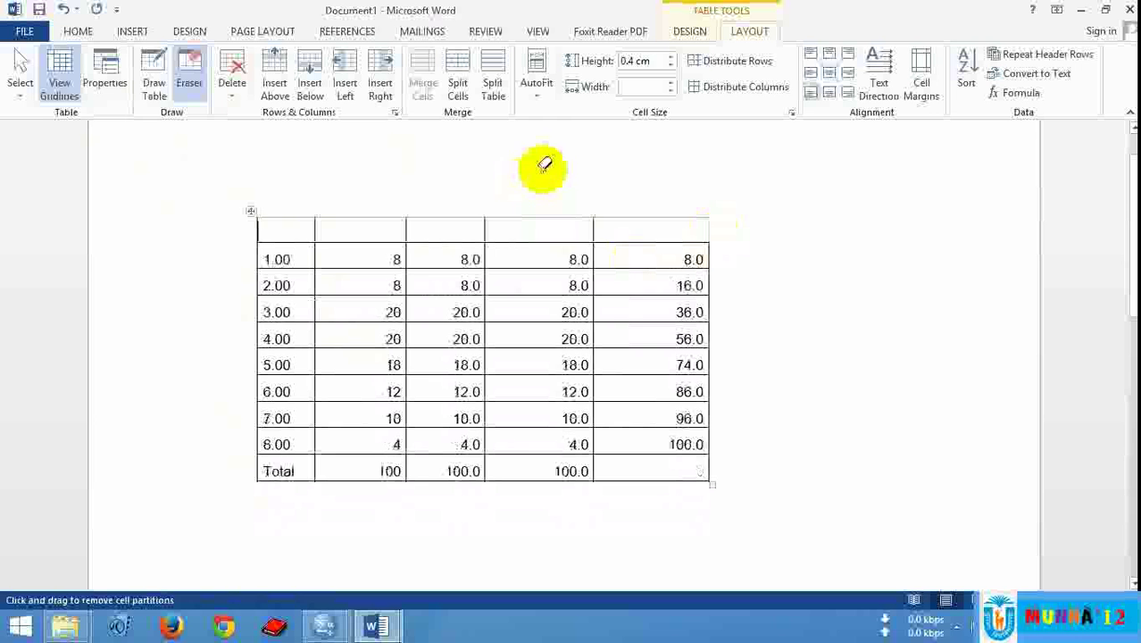
{"action": "mouse_move", "coordinate": [551, 176]}
{"action": "left_mouse_down"}
{"action": "mouse_move", "coordinate": [612, 309]}
{"action": "mouse_move", "coordinate": [649, 484]}
{"action": "left_mouse_up"}
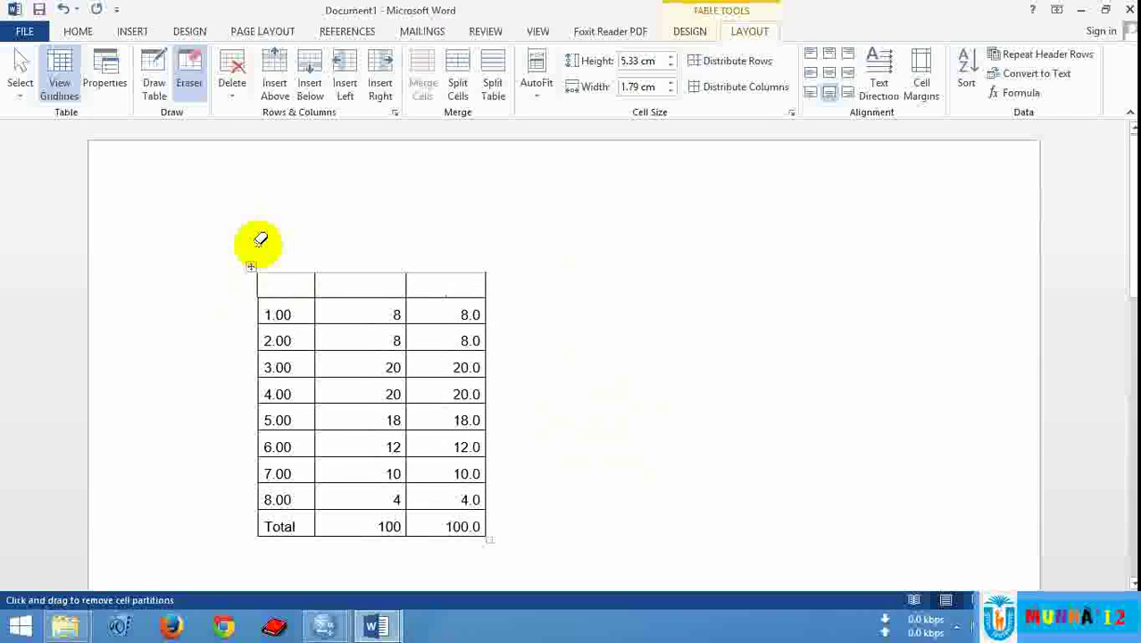
{"action": "key", "text": "ctrl+z"}
{"action": "key", "text": "ctrl+z"}
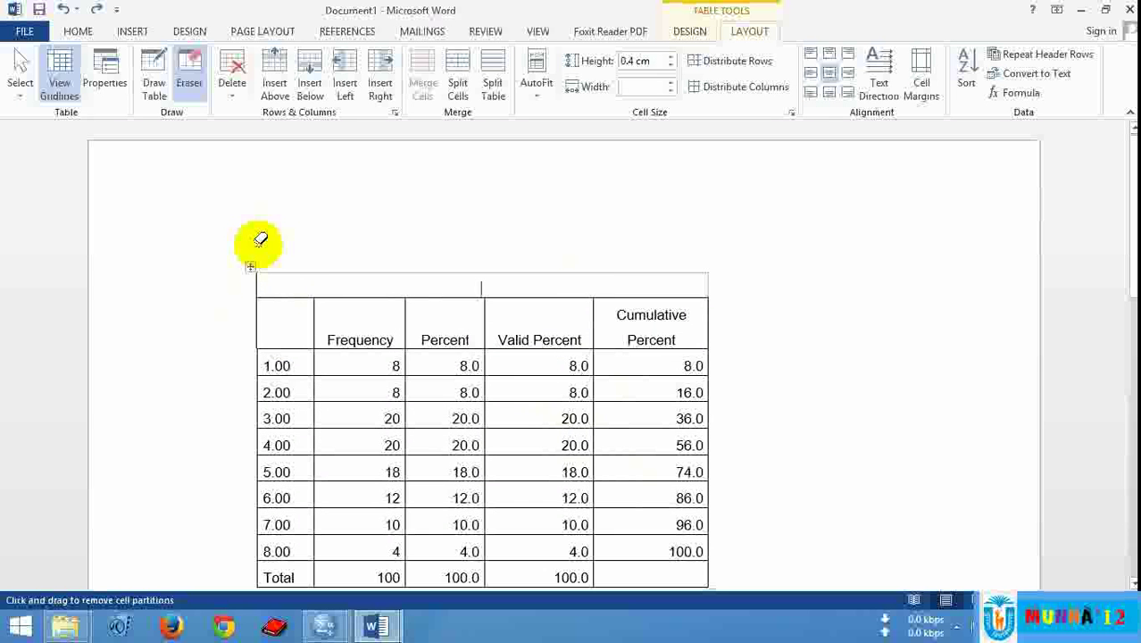
Erase the empty title row, then the Valid Percent and Cumulative Percent columns of the table
{"action": "scroll", "coordinate": [272, 254], "scroll_direction": "down", "scroll_amount": 1}
{"action": "mouse_move", "coordinate": [556, 206]}
{"action": "left_mouse_down"}
{"action": "mouse_move", "coordinate": [628, 399]}
{"action": "mouse_move", "coordinate": [662, 544]}
{"action": "mouse_move", "coordinate": [596, 194]}
{"action": "mouse_move", "coordinate": [726, 225]}
{"action": "mouse_move", "coordinate": [721, 243]}
{"action": "left_mouse_up"}
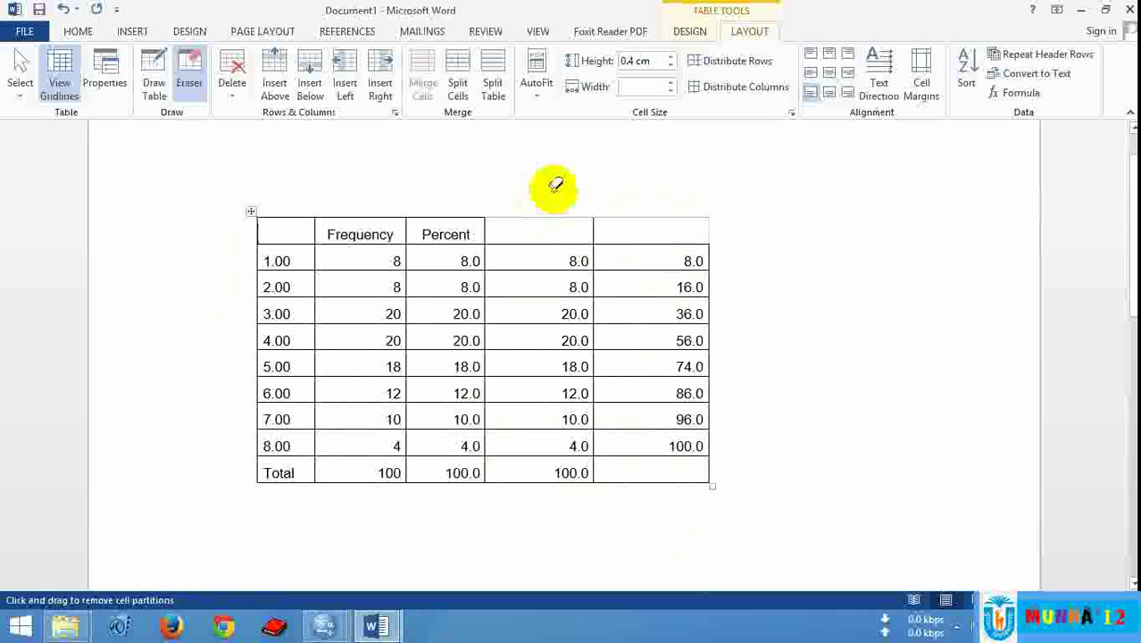
{"action": "mouse_move", "coordinate": [552, 185]}
{"action": "left_mouse_down"}
{"action": "mouse_move", "coordinate": [675, 395]}
{"action": "mouse_move", "coordinate": [681, 490]}
{"action": "left_mouse_up"}
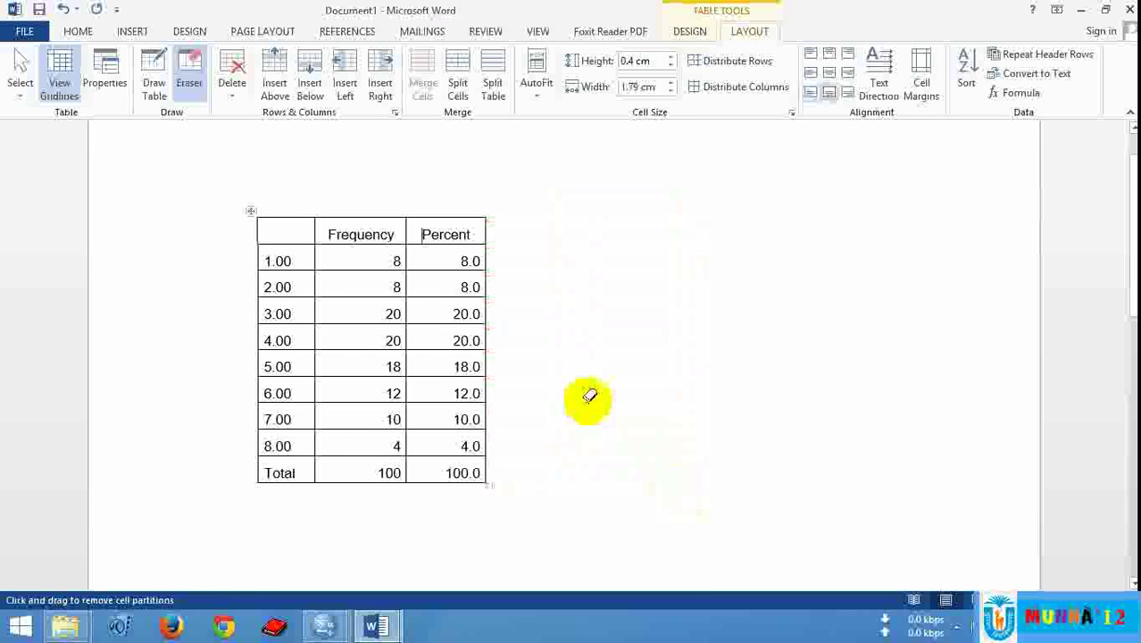
Stop erasing, select the whole frequency table, and AutoFit it to the window
{"action": "scroll", "coordinate": [590, 395], "scroll_direction": "up", "scroll_amount": 2}
{"action": "left_click", "coordinate": [77, 32]}
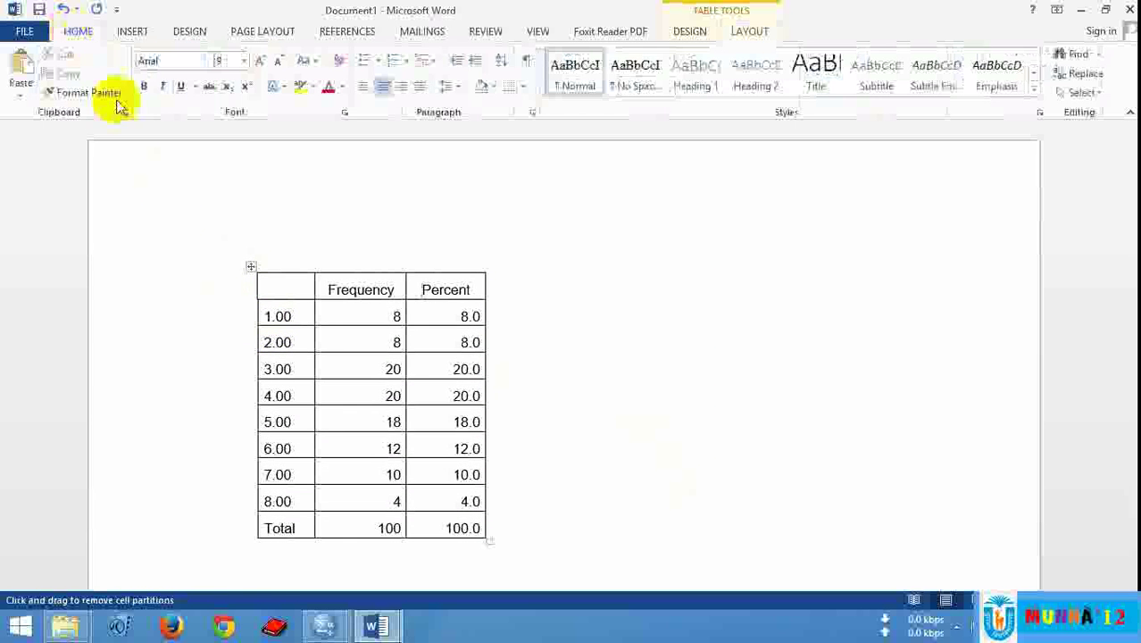
{"action": "double_click", "coordinate": [204, 245]}
{"action": "double_click", "coordinate": [234, 282]}
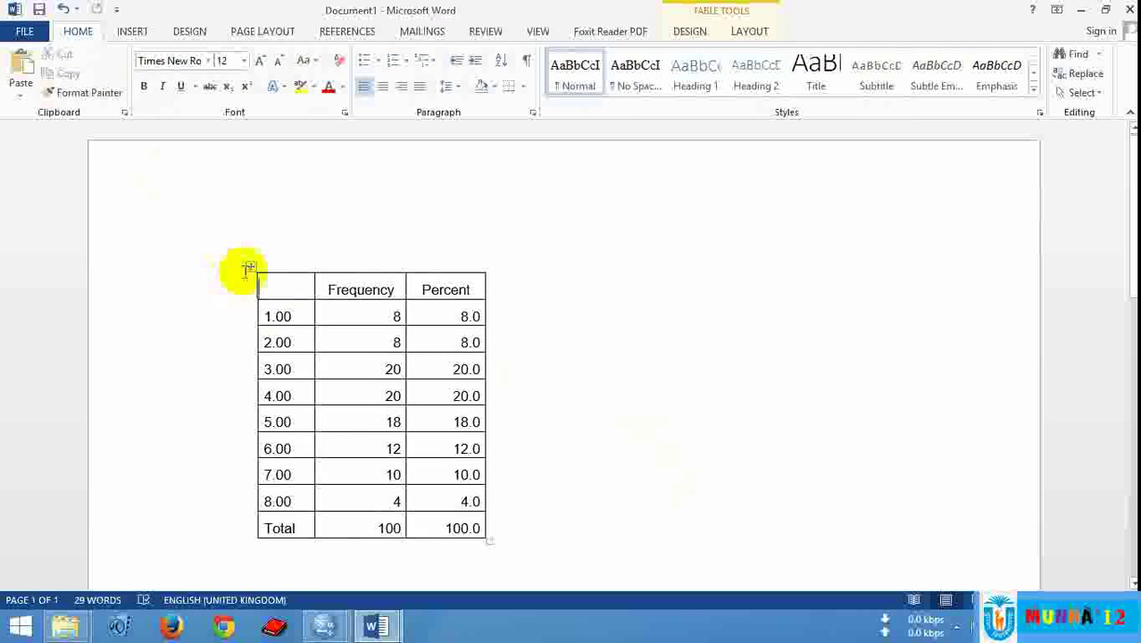
{"action": "left_click", "coordinate": [251, 267]}
{"action": "right_click", "coordinate": [254, 269]}
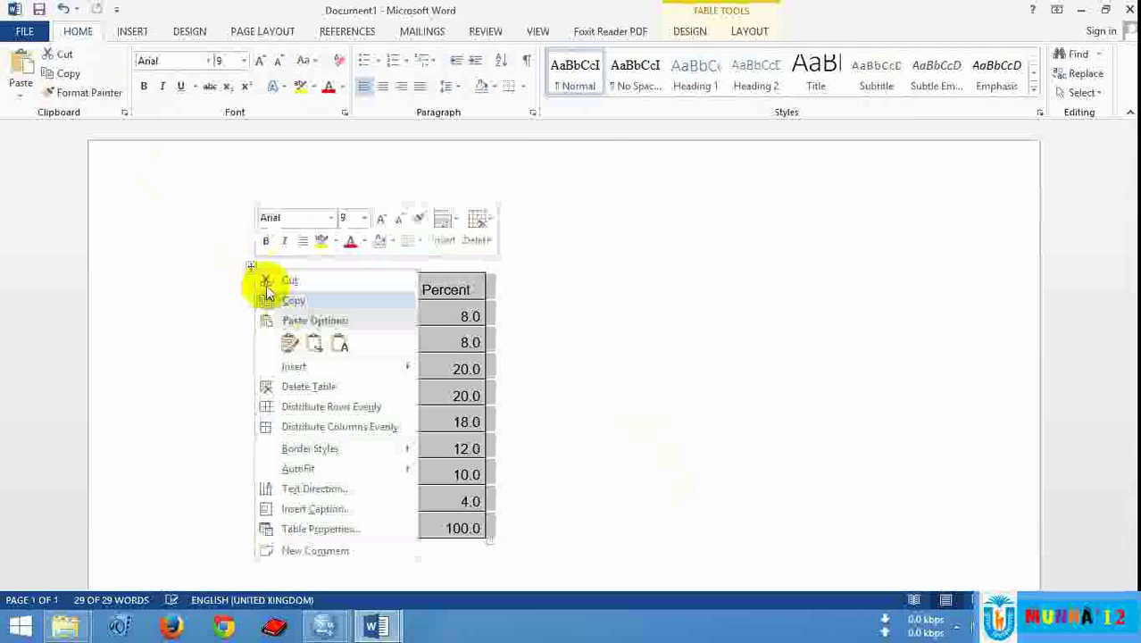
{"action": "mouse_move", "coordinate": [304, 469]}
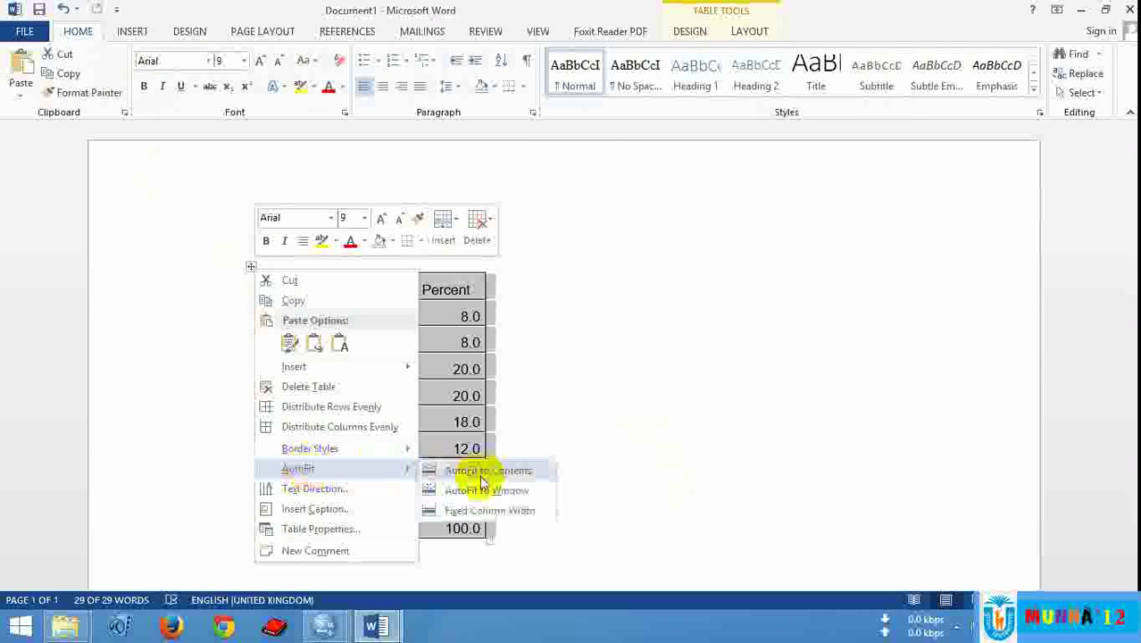
{"action": "left_click", "coordinate": [494, 498]}
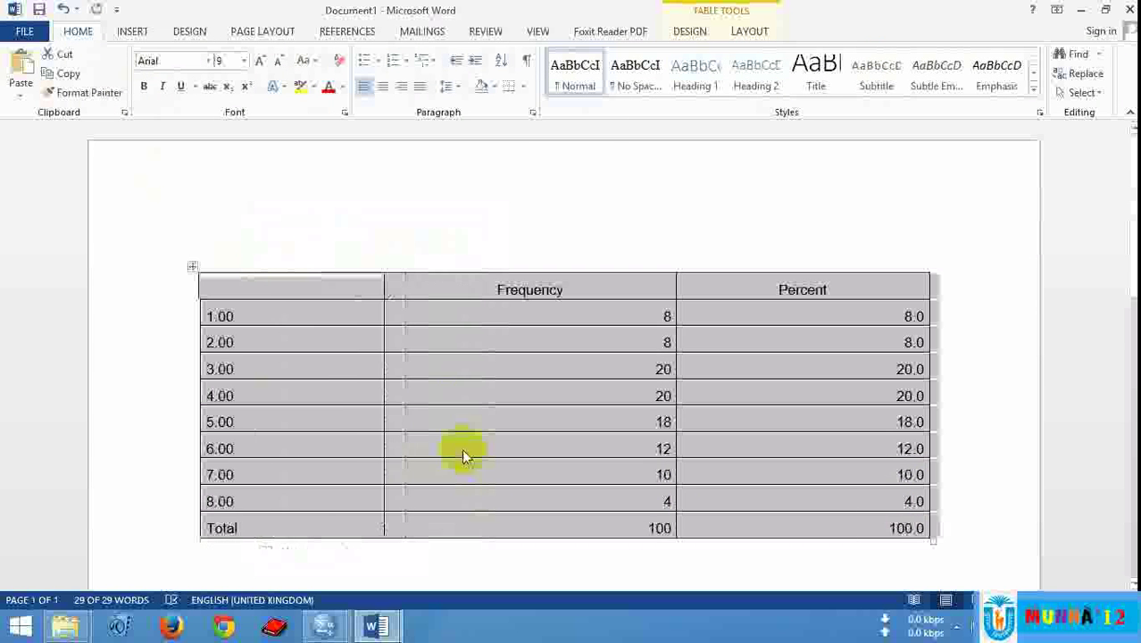
Enter "Age" in the blank header cell and move the table's outer border beside it slightly inward
{"action": "left_click", "coordinate": [247, 282]}
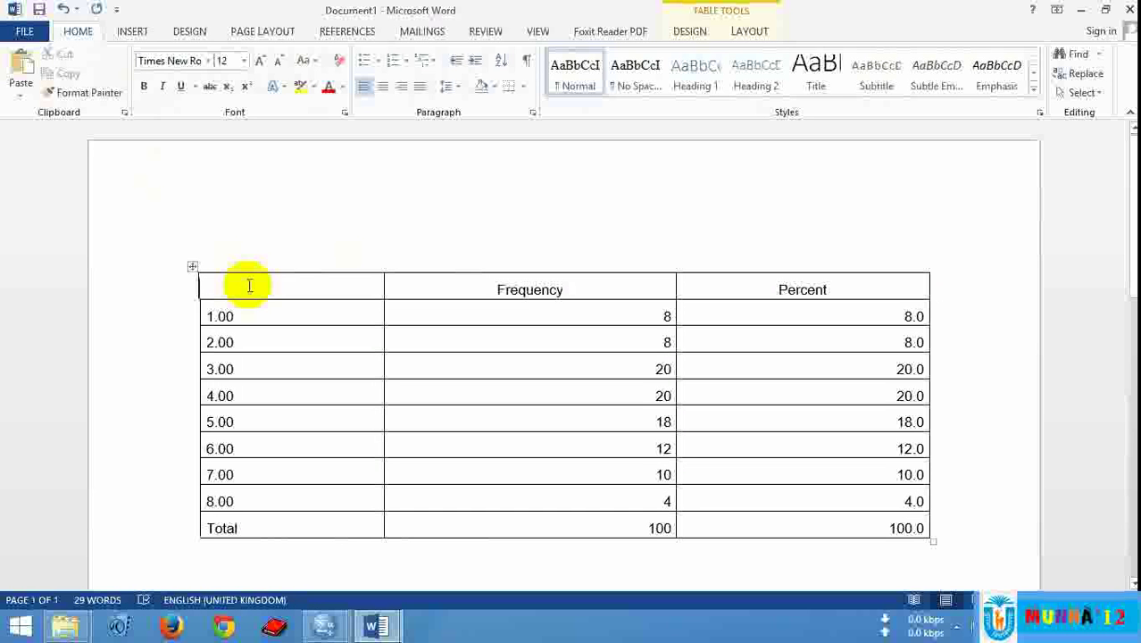
{"action": "type", "text": "Age"}
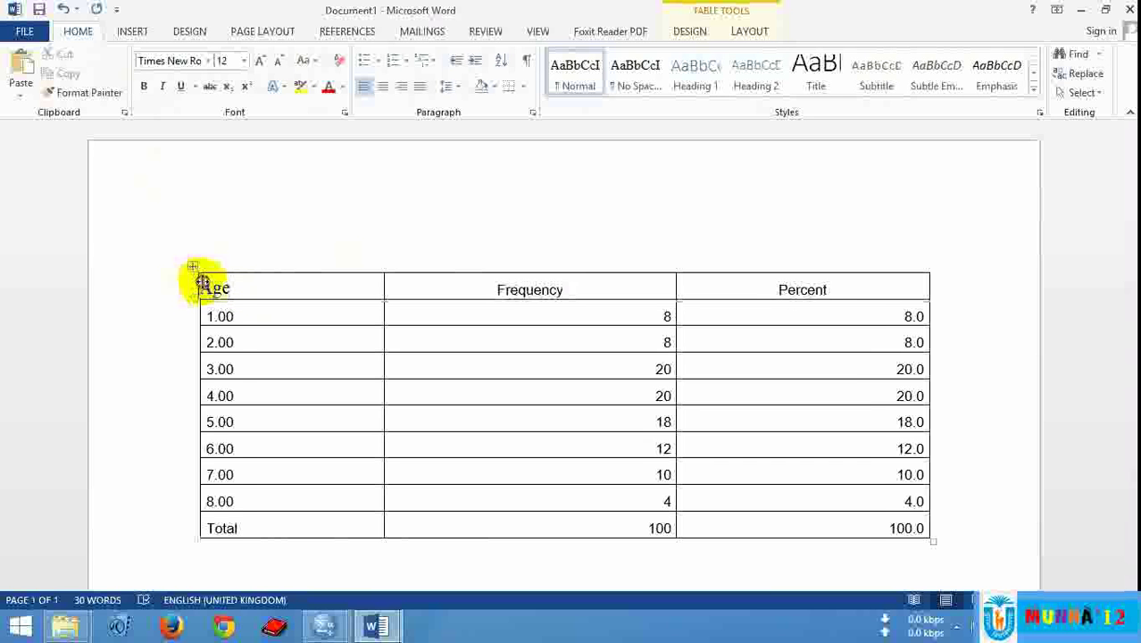
{"action": "left_click_drag", "start_coordinate": [201, 282], "coordinate": [210, 283]}
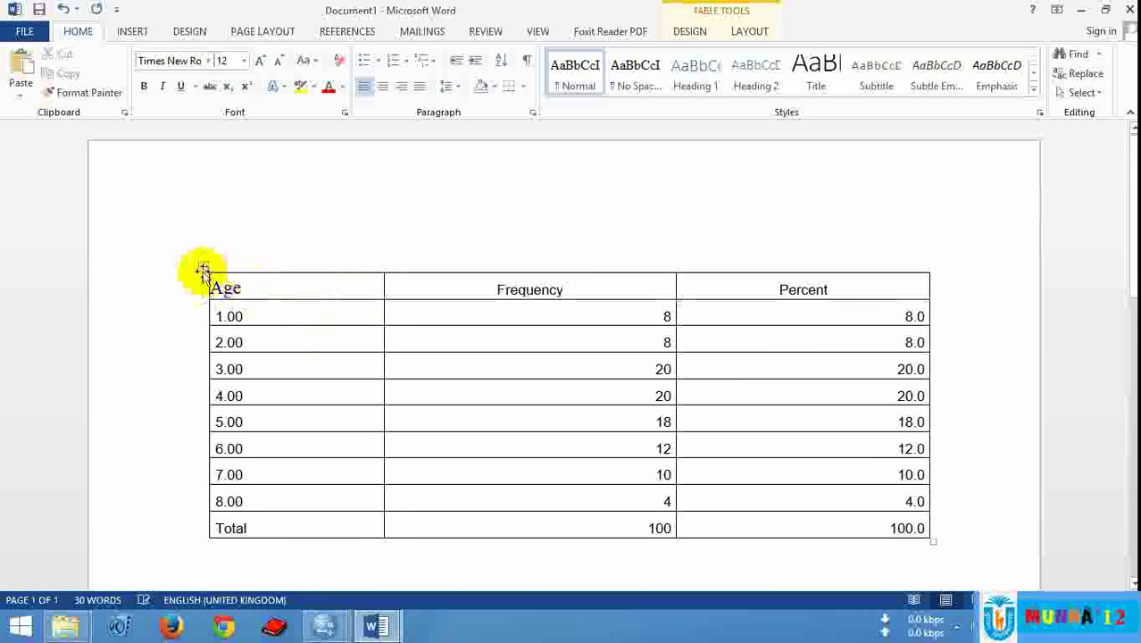
Set the text of the entire table to Times New Roman, size 10
{"action": "left_click", "coordinate": [204, 270]}
{"action": "left_click", "coordinate": [311, 305]}
{"action": "left_click", "coordinate": [204, 266]}
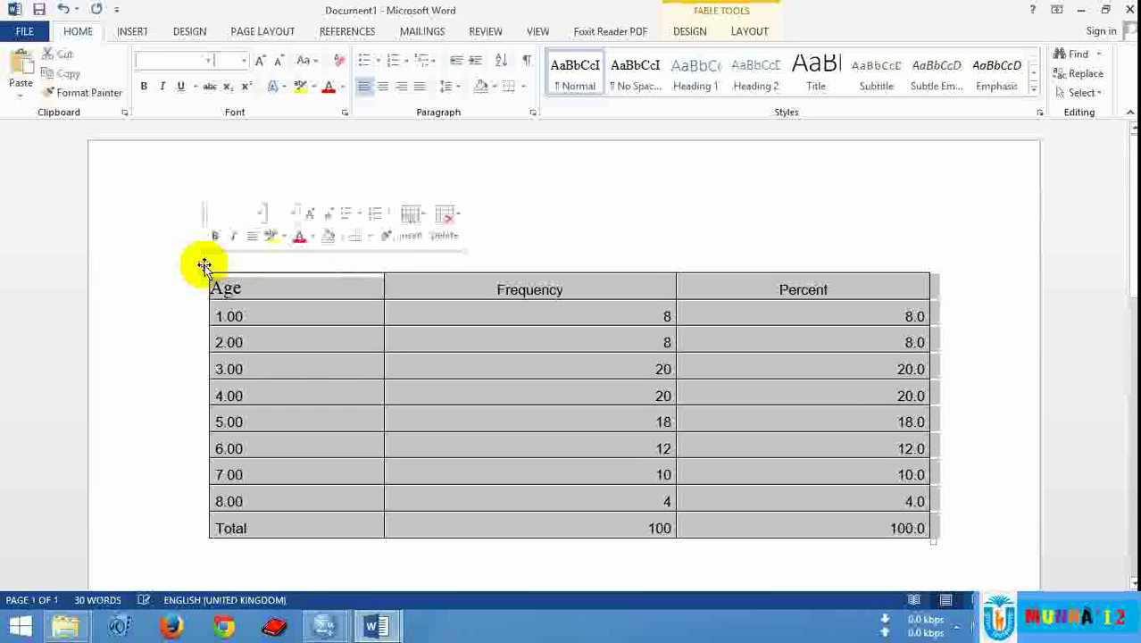
{"action": "left_click", "coordinate": [209, 62]}
{"action": "left_click", "coordinate": [217, 200]}
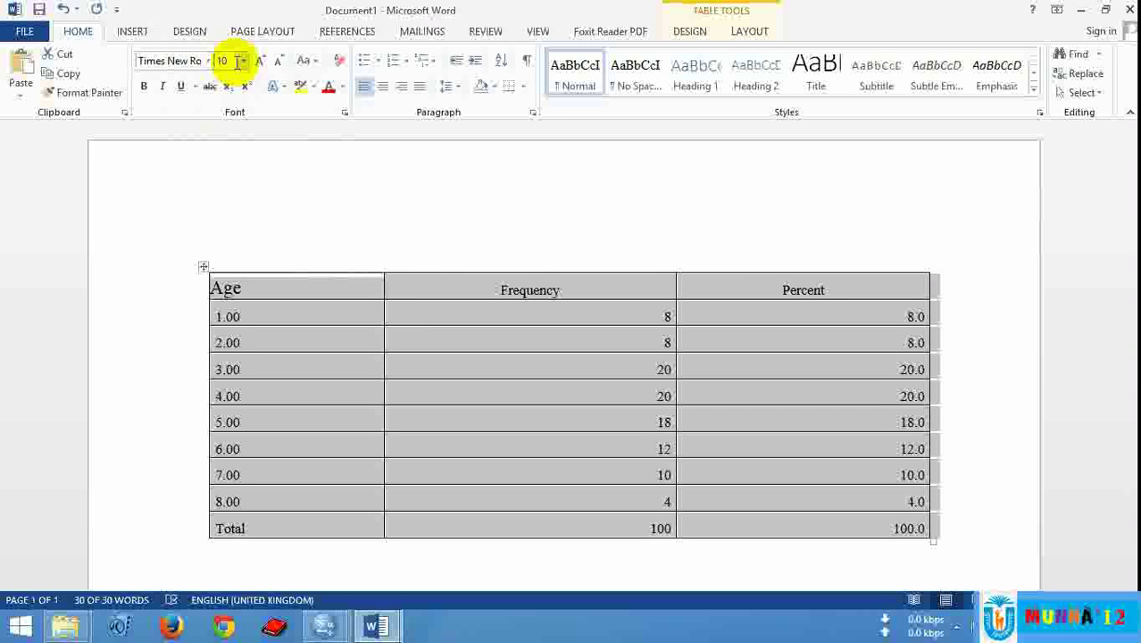
{"action": "key", "text": "Return"}
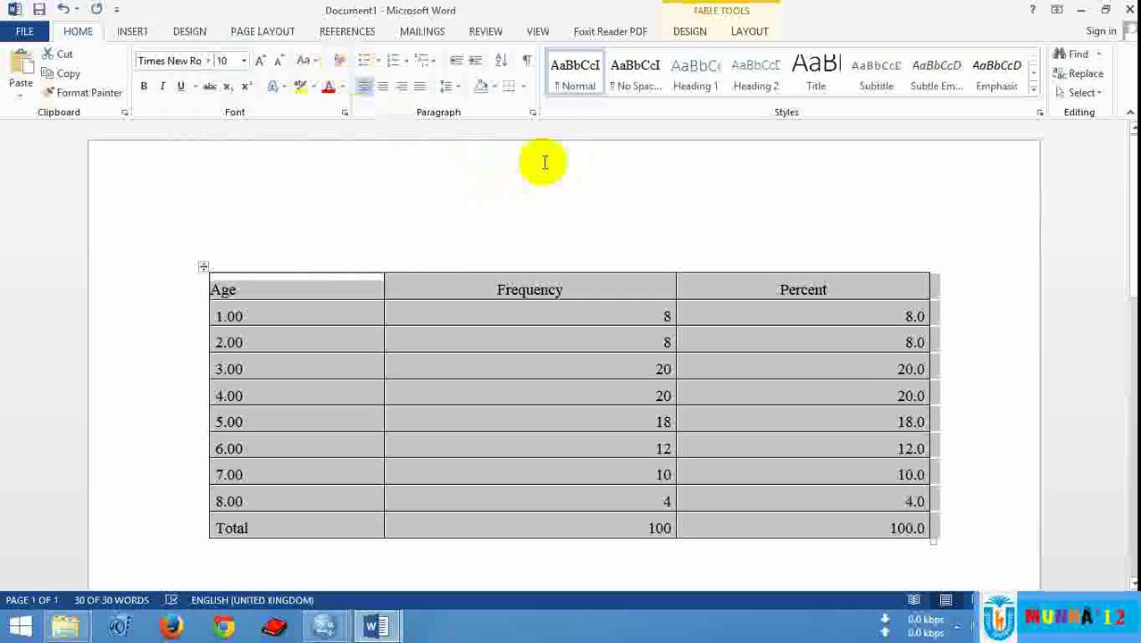
Apply 1.0 line spacing to the whole table and make the header row slightly taller
{"action": "left_click", "coordinate": [452, 86]}
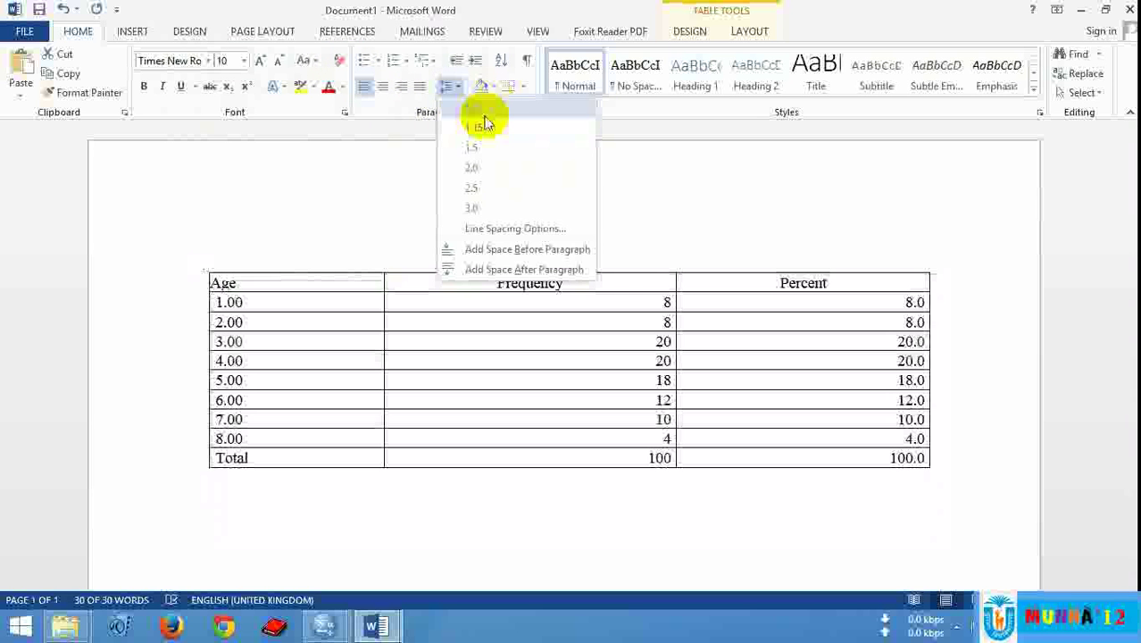
{"action": "left_click", "coordinate": [484, 114]}
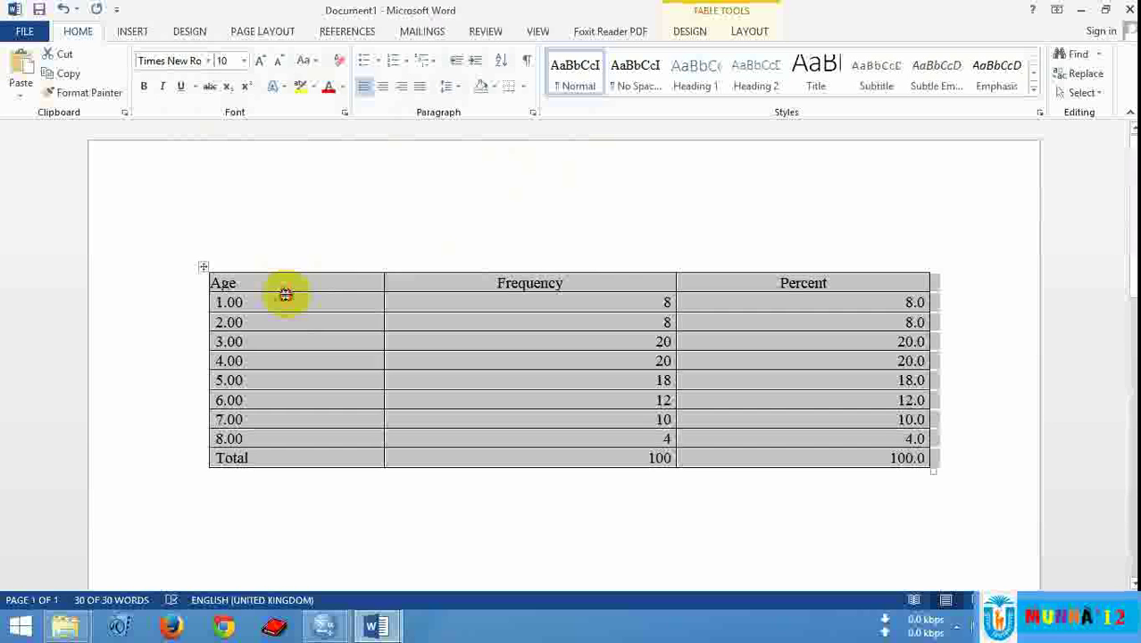
{"action": "left_click_drag", "start_coordinate": [286, 293], "coordinate": [286, 297]}
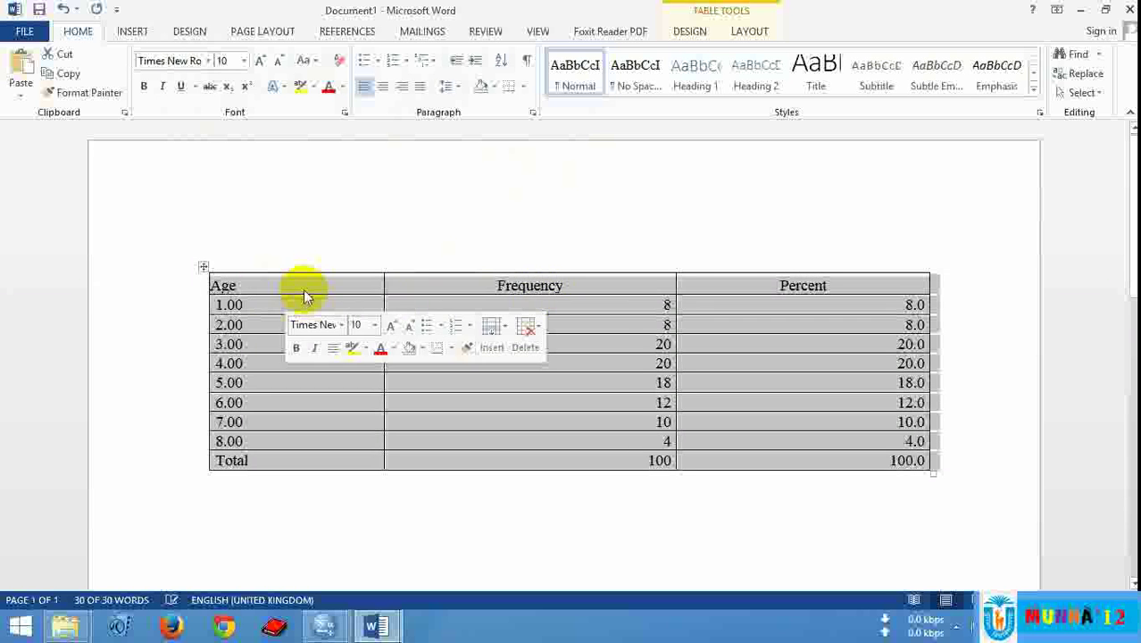
{"action": "left_click", "coordinate": [639, 303]}
{"action": "scroll", "coordinate": [313, 288], "scroll_direction": "down", "scroll_amount": 1}
{"action": "scroll", "coordinate": [313, 288], "scroll_direction": "up", "scroll_amount": 1}
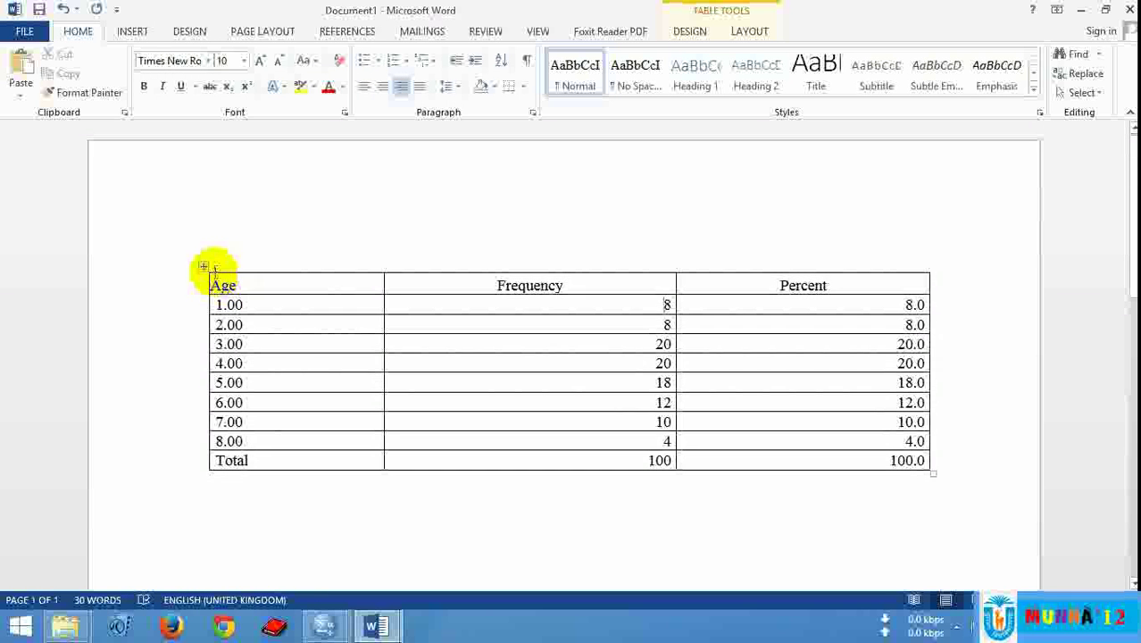
Make the header row with Age, Frequency and Percent bold
{"action": "left_click", "coordinate": [204, 266]}
{"action": "left_click", "coordinate": [243, 295]}
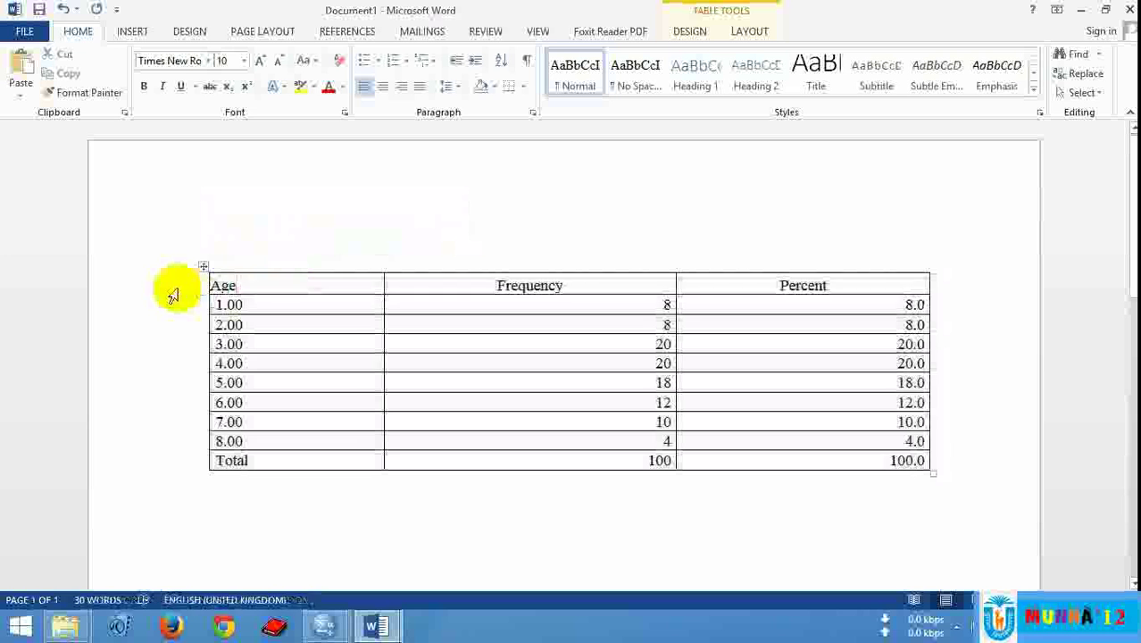
{"action": "left_click", "coordinate": [168, 288]}
{"action": "left_click", "coordinate": [146, 89]}
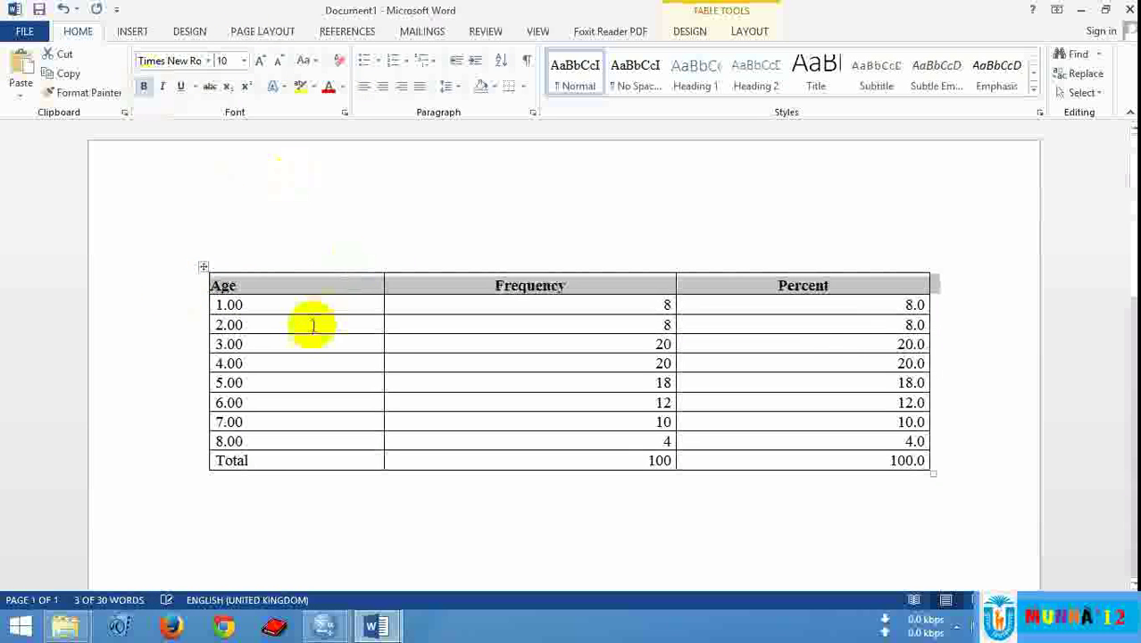
Switch to the SPSS output, check which age ranges the RECODE syntax assigns to codes 1 to 8, and return to Word
{"action": "left_click", "coordinate": [248, 309]}
{"action": "left_click_drag", "start_coordinate": [219, 305], "coordinate": [262, 433]}
{"action": "left_click", "coordinate": [248, 309]}
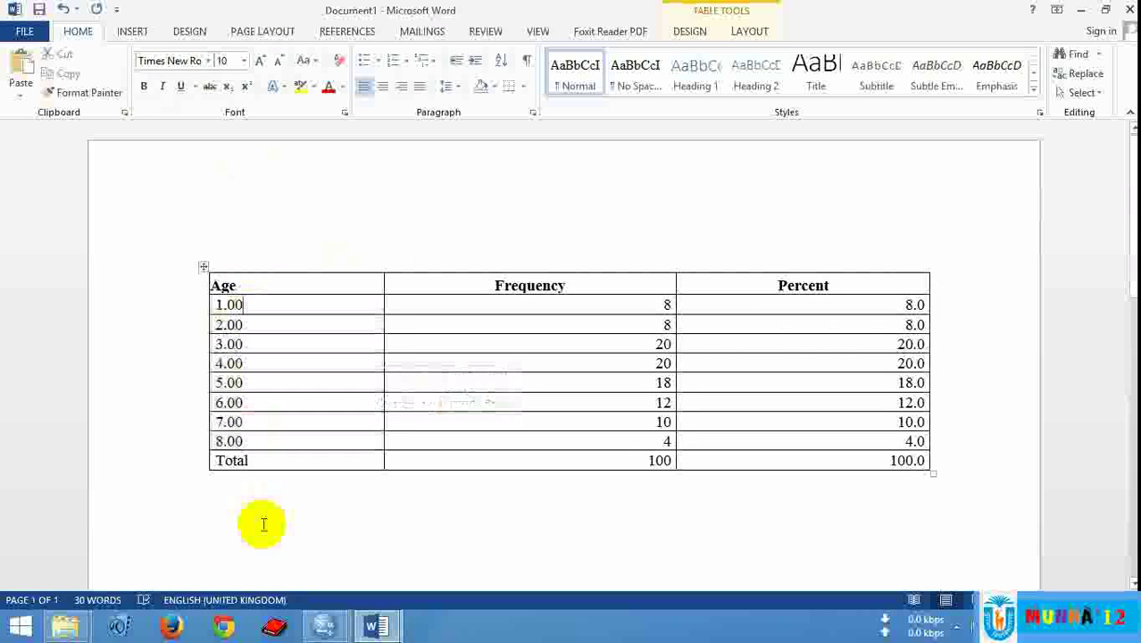
{"action": "left_click", "coordinate": [327, 626]}
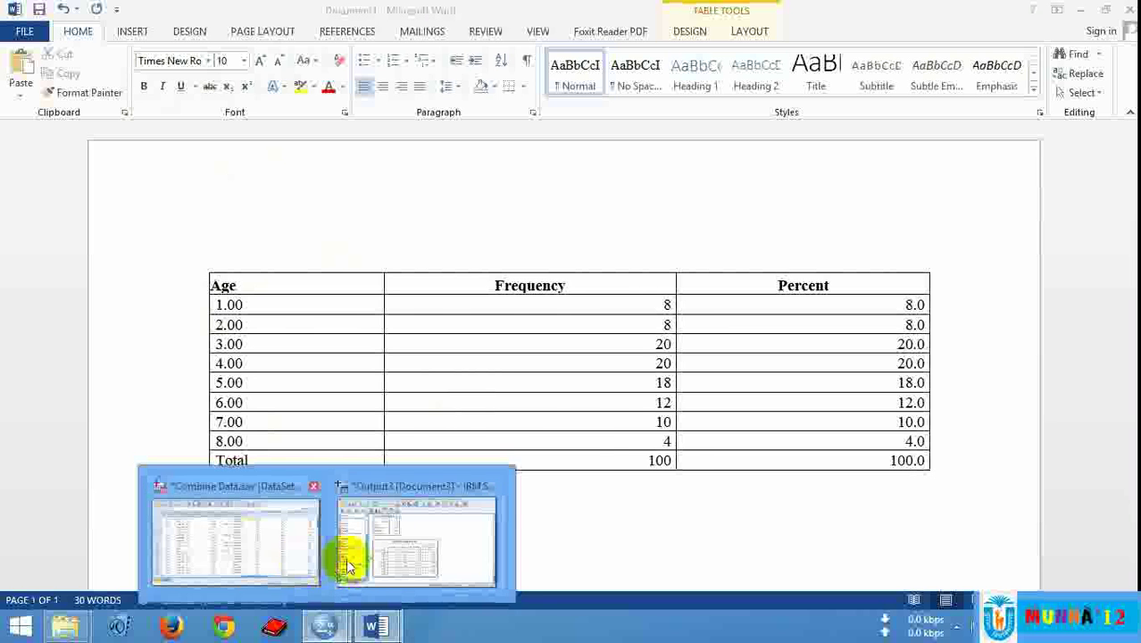
{"action": "left_click", "coordinate": [349, 502]}
{"action": "scroll", "coordinate": [609, 355], "scroll_direction": "up", "scroll_amount": 3}
{"action": "scroll", "coordinate": [609, 355], "scroll_direction": "up", "scroll_amount": 3}
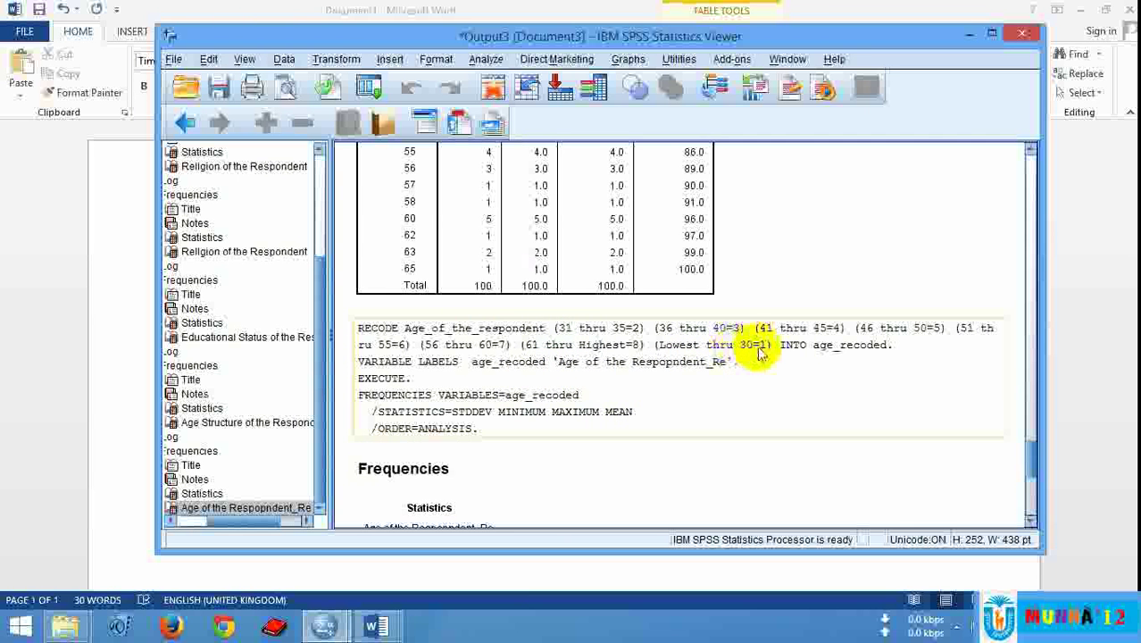
{"action": "left_click", "coordinate": [970, 33]}
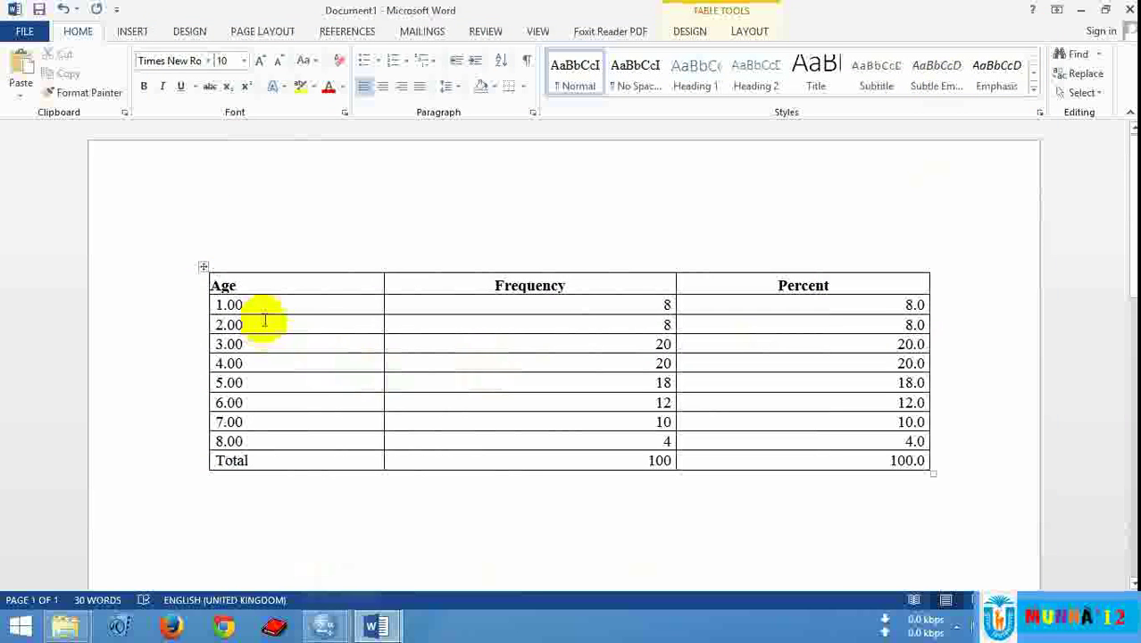
Replace the Age column's codes 1.00 to 8.00 with 0-30, 31-35, 36-40, 41-45, 46-50, 51-55, 56-60 and 61-65
{"action": "left_click_drag", "start_coordinate": [264, 308], "coordinate": [225, 303]}
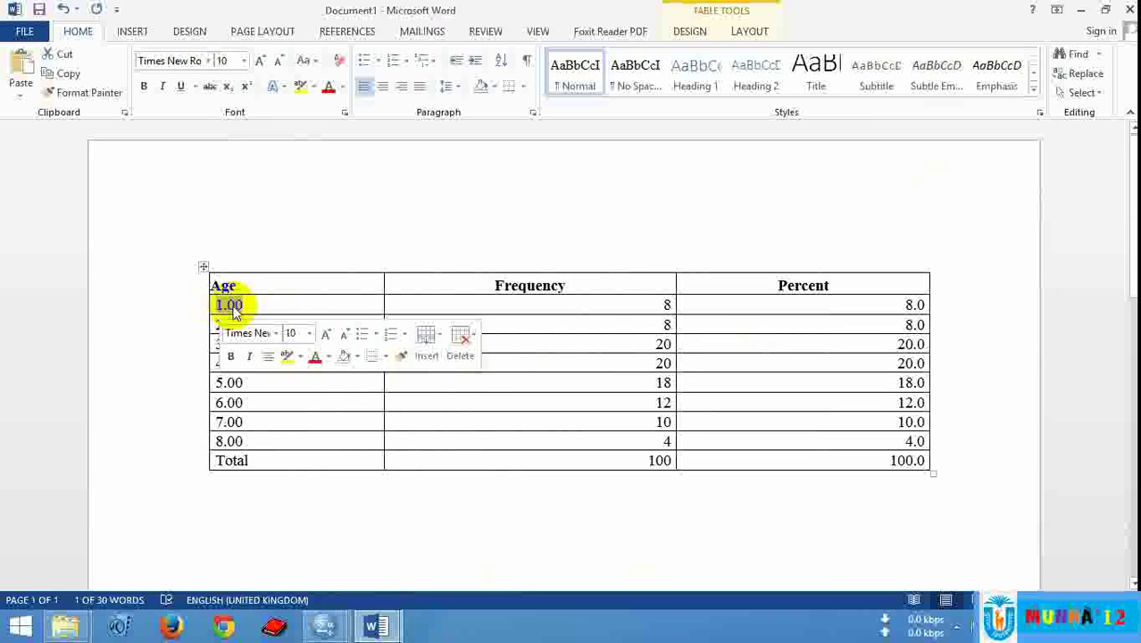
{"action": "type", "text": "1-35"}
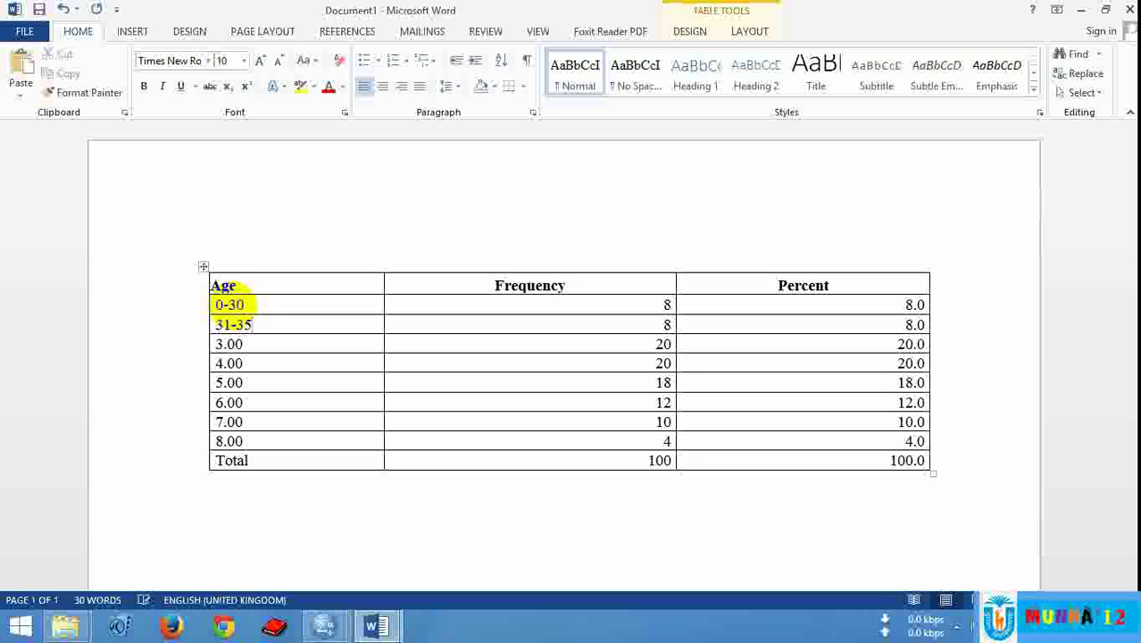
{"action": "double_click", "coordinate": [218, 346]}
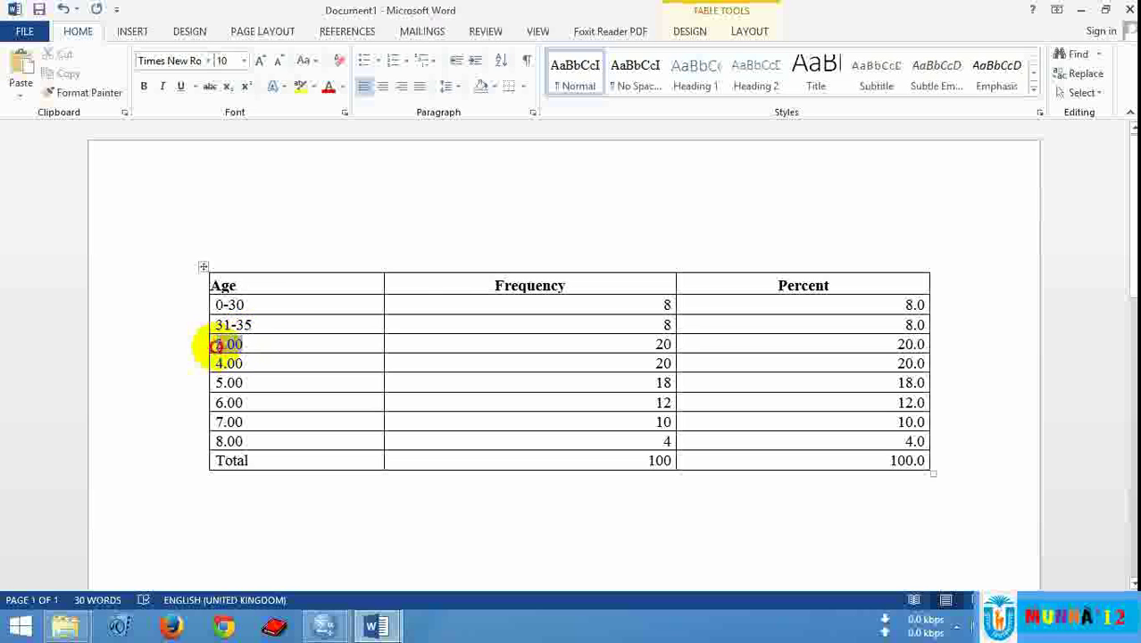
{"action": "type", "text": "36-4"}
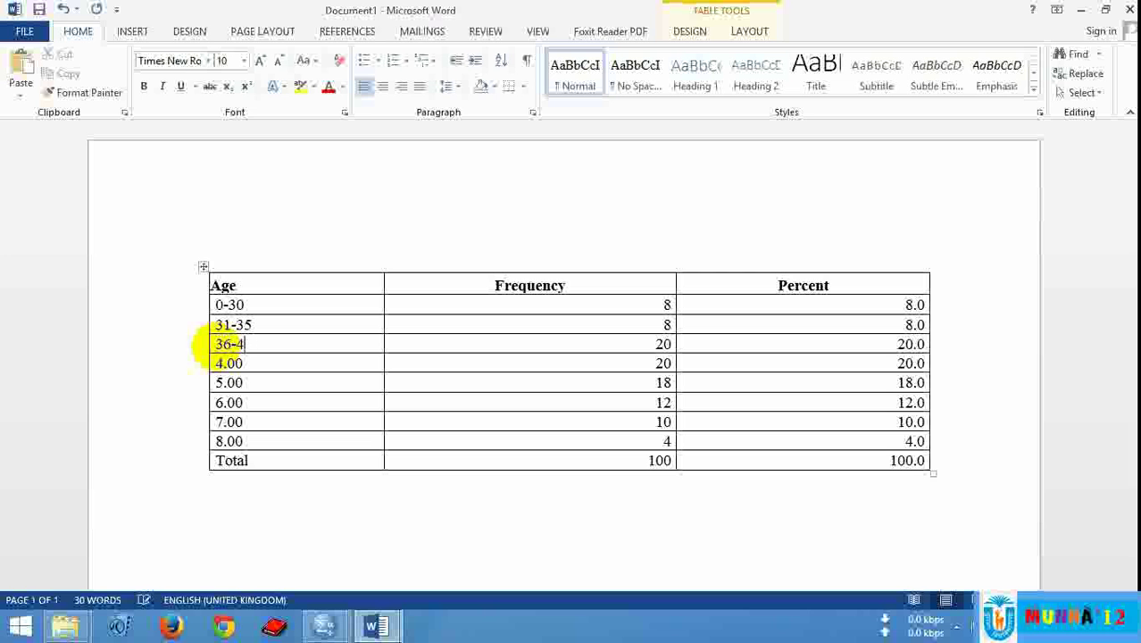
{"action": "double_click", "coordinate": [218, 364]}
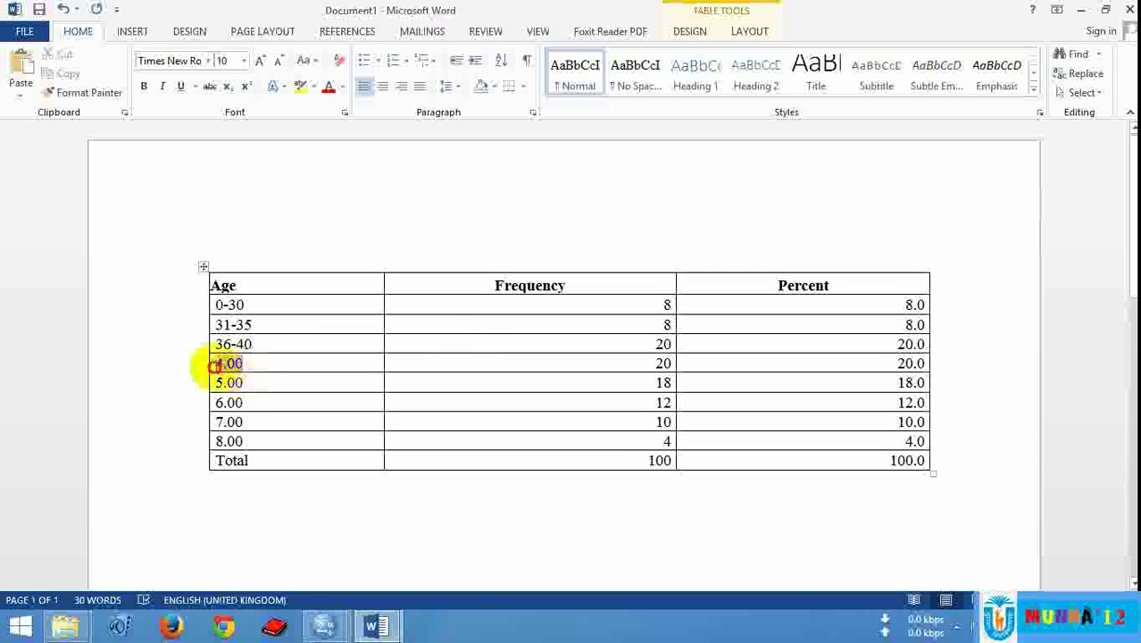
{"action": "type", "text": "41-45"}
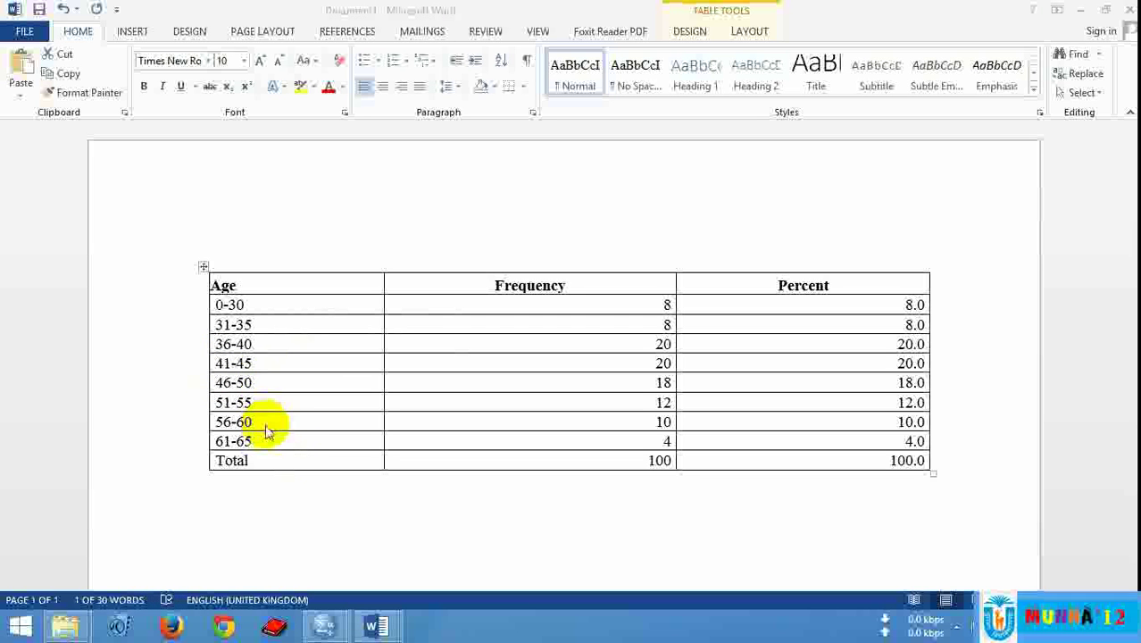
Remove the "0-" from the 0-30 label in the Age column so that only 30 is left
{"action": "left_click", "coordinate": [231, 306]}
{"action": "left_click", "coordinate": [223, 306]}
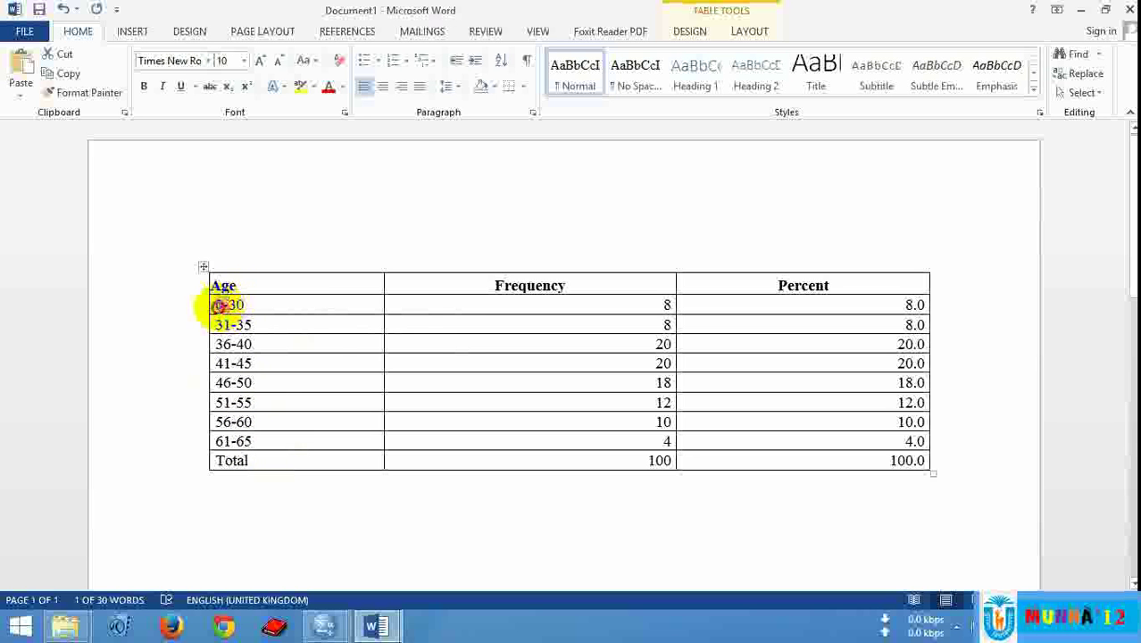
{"action": "left_click_drag", "start_coordinate": [218, 306], "coordinate": [244, 305]}
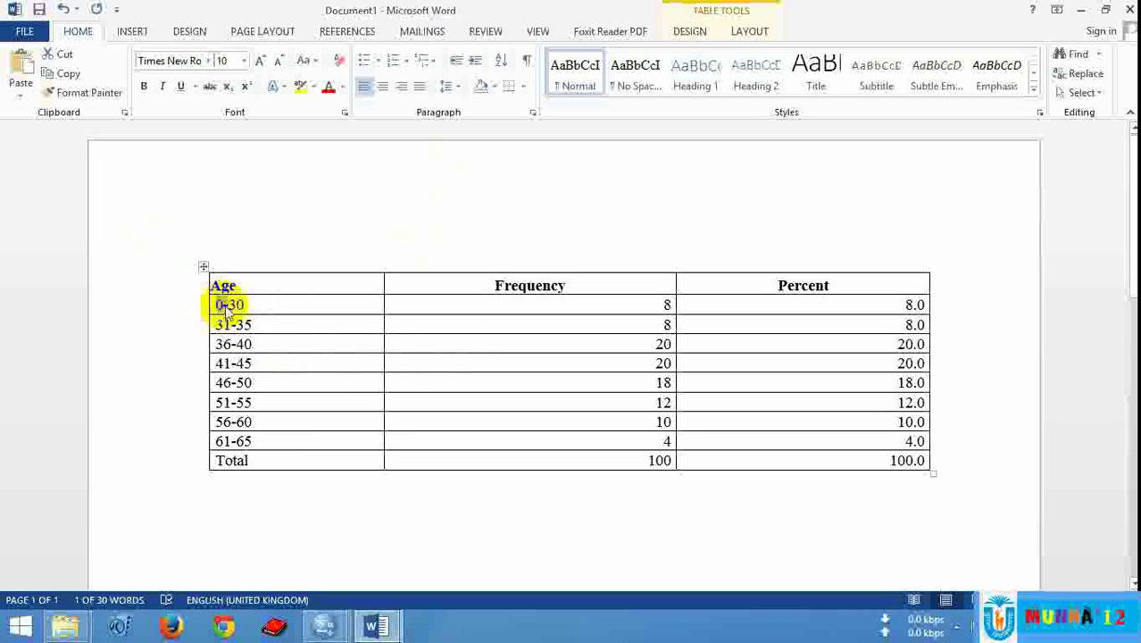
{"action": "key", "text": "BackSpace"}
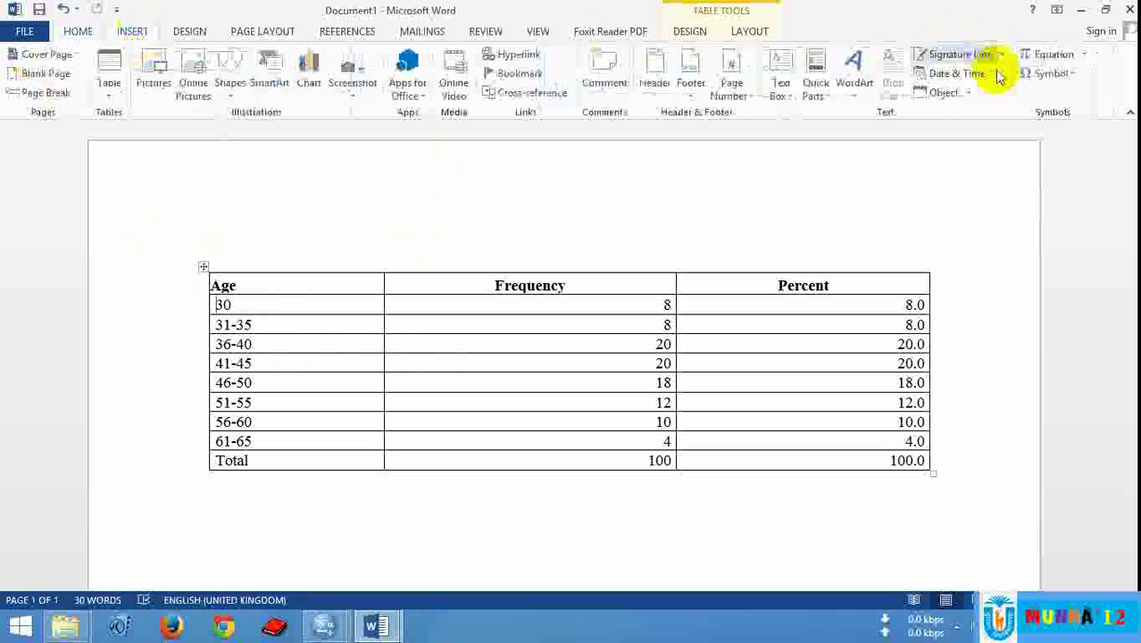
{"action": "left_click", "coordinate": [1071, 77]}
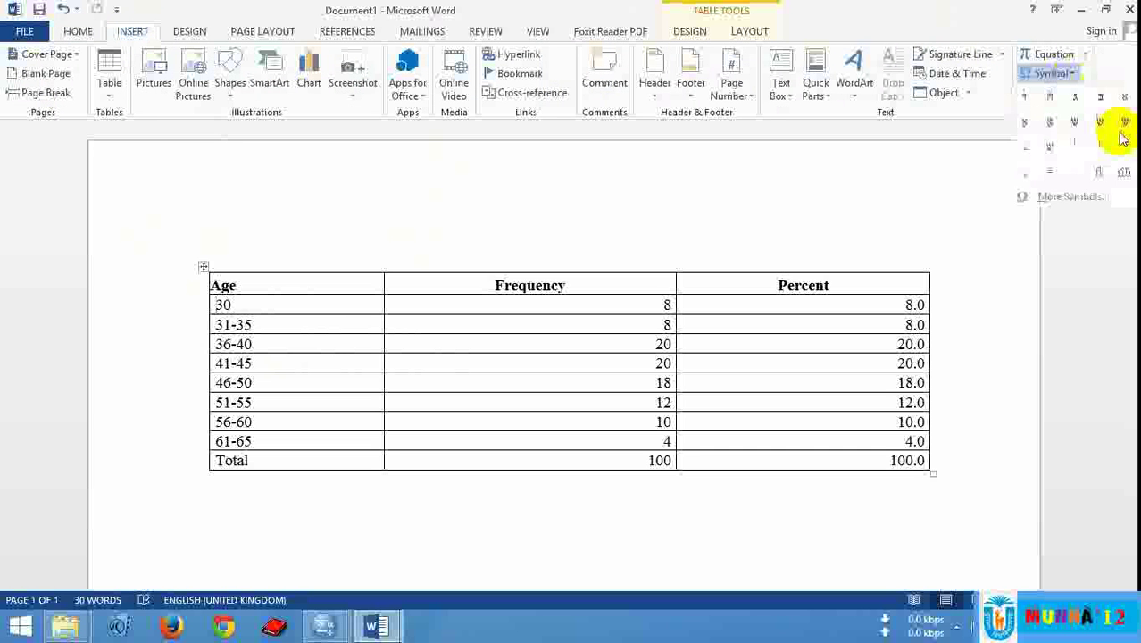
{"action": "left_click", "coordinate": [1064, 195]}
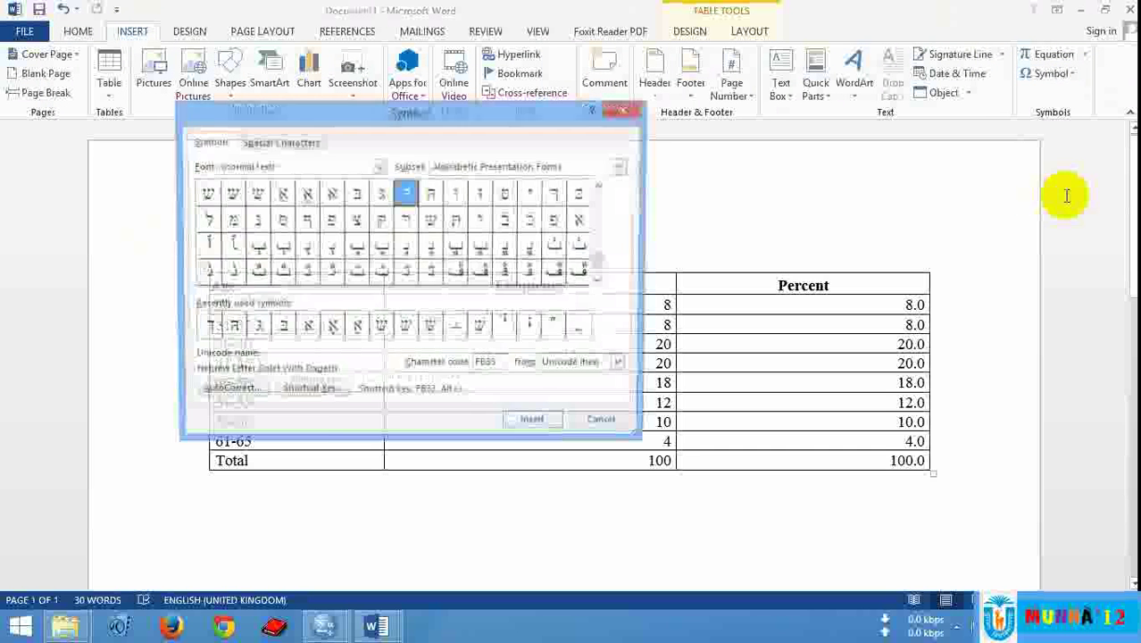
{"action": "left_click", "coordinate": [625, 111]}
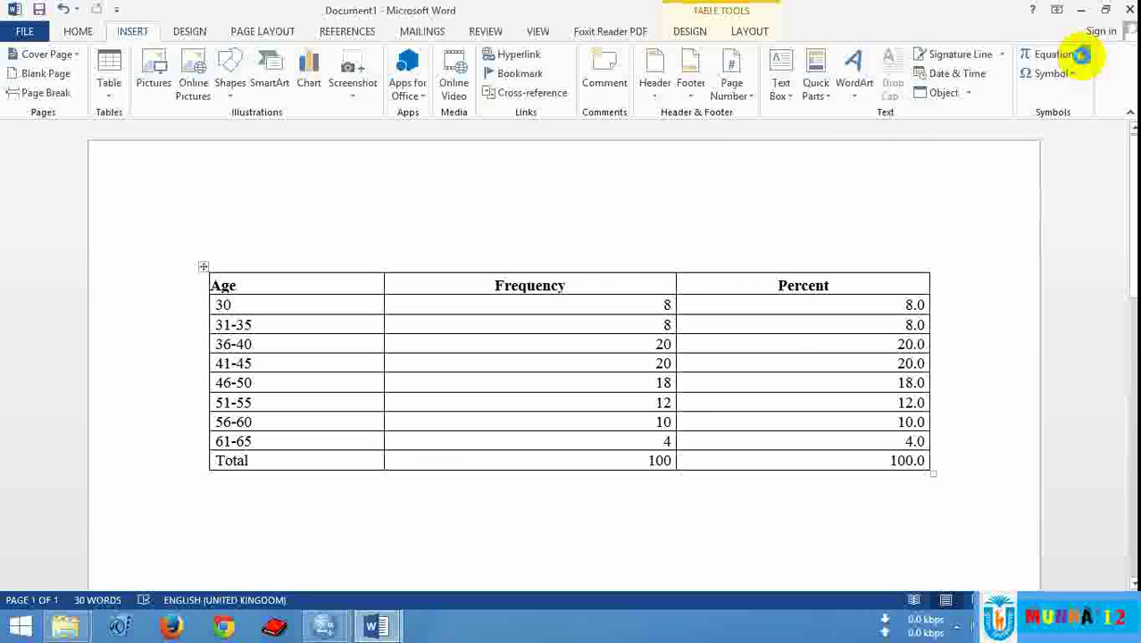
Change the first age label to ≤30, adding the less-than-or-equal sign through a new equation
{"action": "left_click", "coordinate": [1080, 56]}
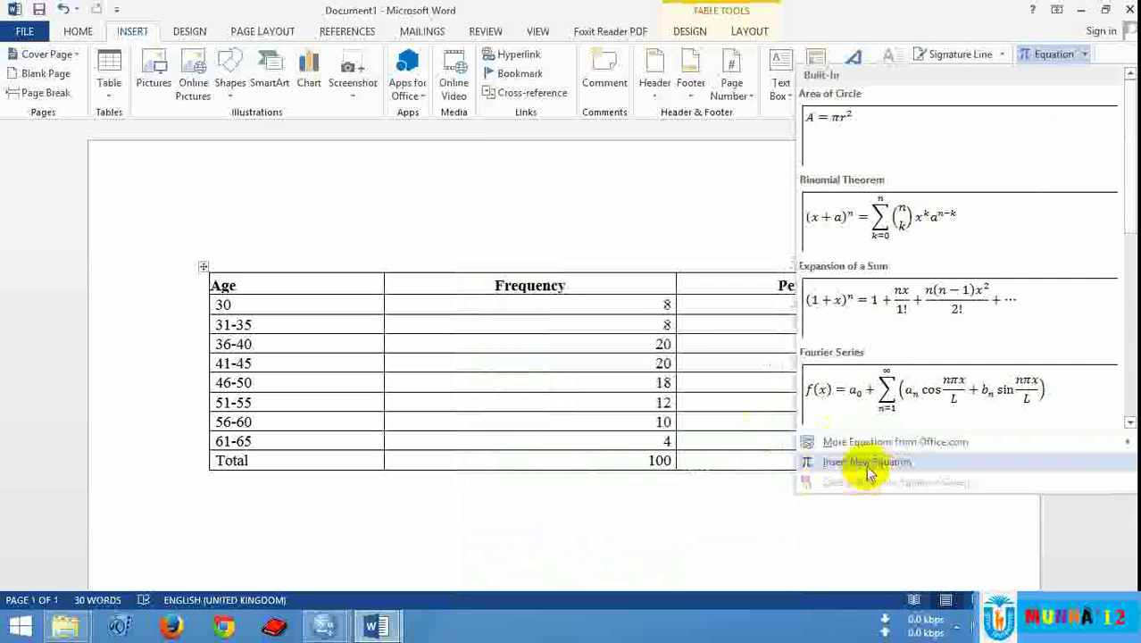
{"action": "left_click", "coordinate": [868, 471]}
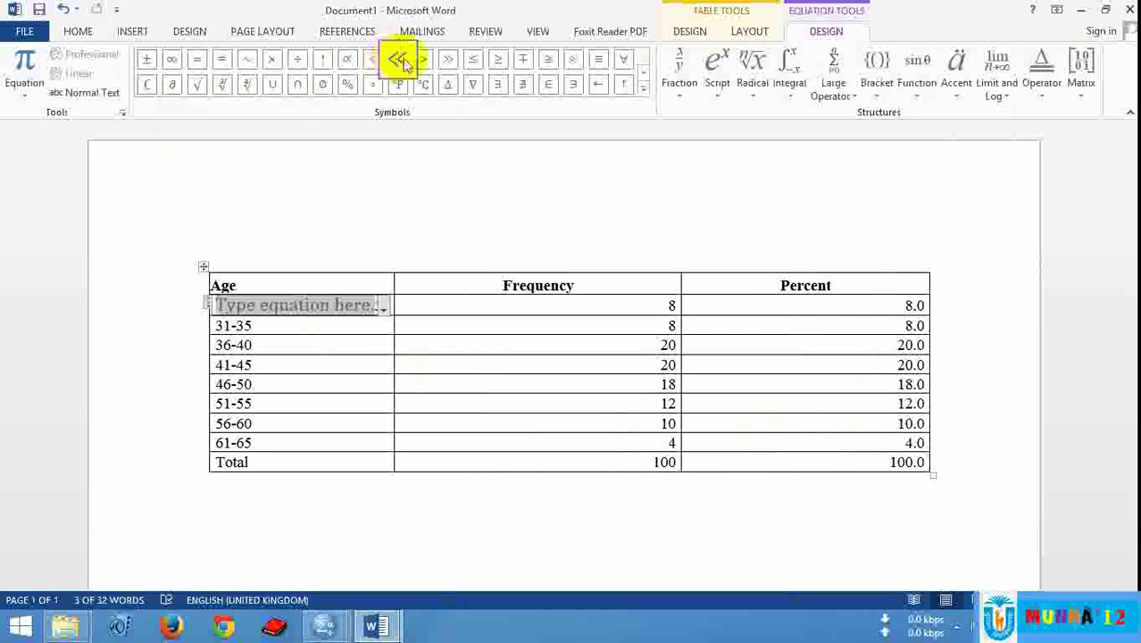
{"action": "left_click", "coordinate": [472, 65]}
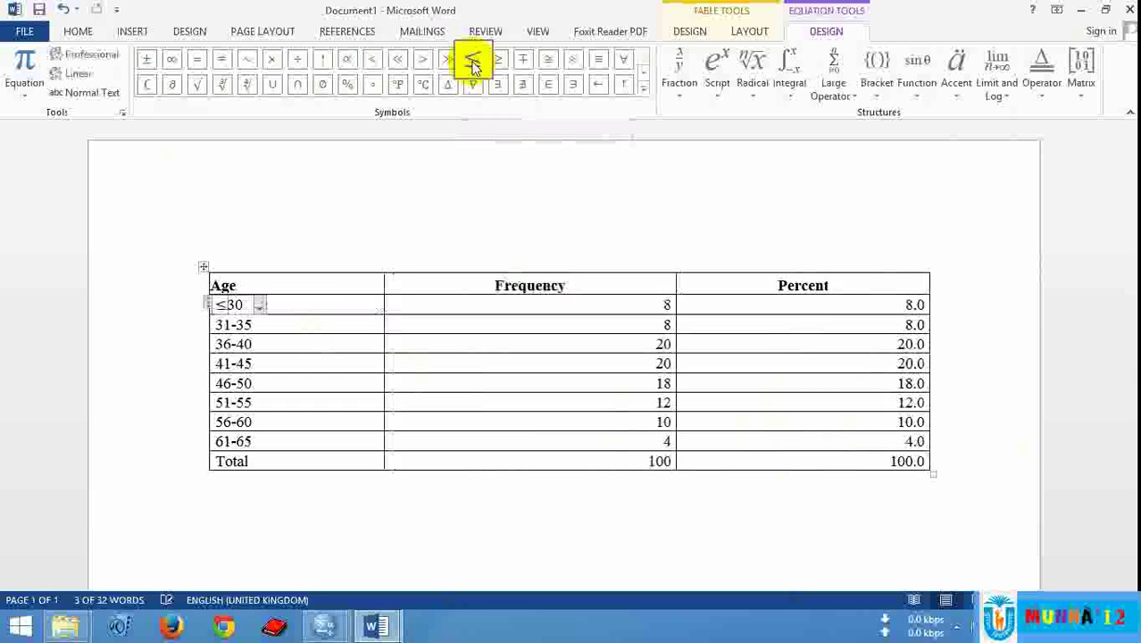
{"action": "type", "text": "30"}
{"action": "left_click", "coordinate": [294, 302]}
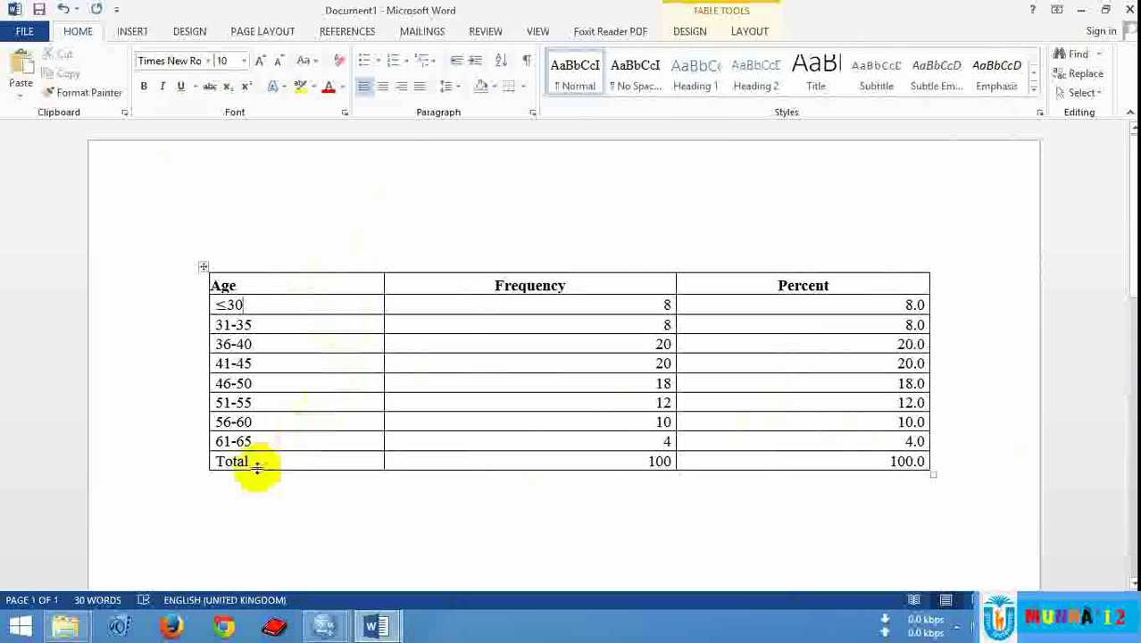
Change the 61-65 age label to 61≥, adding the greater-than-or-equal sign through a new equation
{"action": "key", "text": "BackSpace"}
{"action": "key", "text": "BackSpace"}
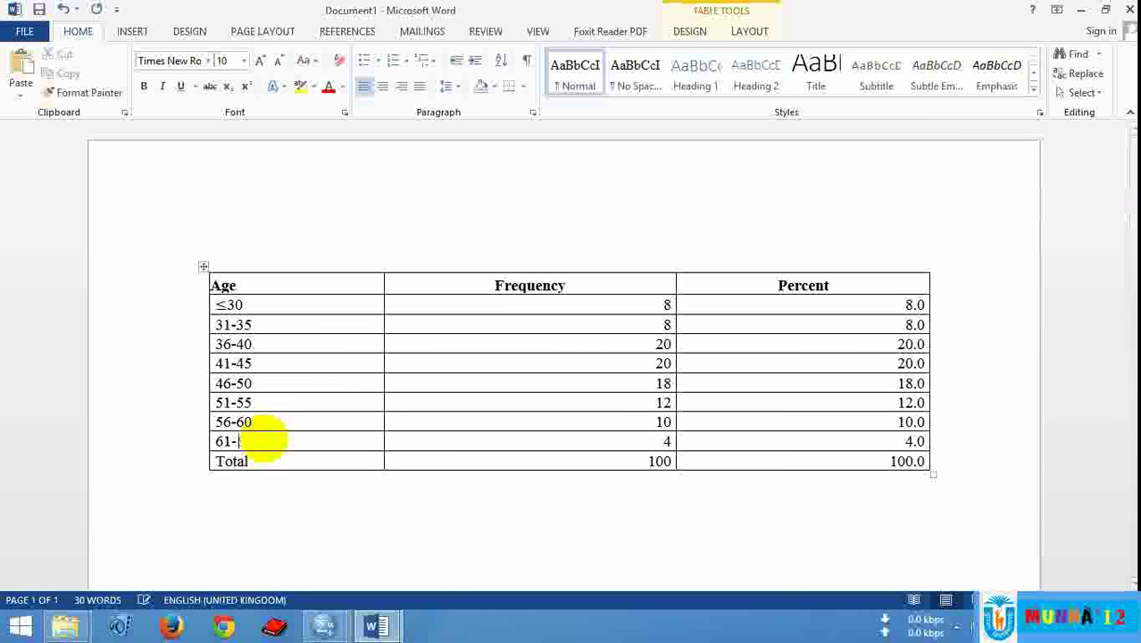
{"action": "key", "text": "BackSpace"}
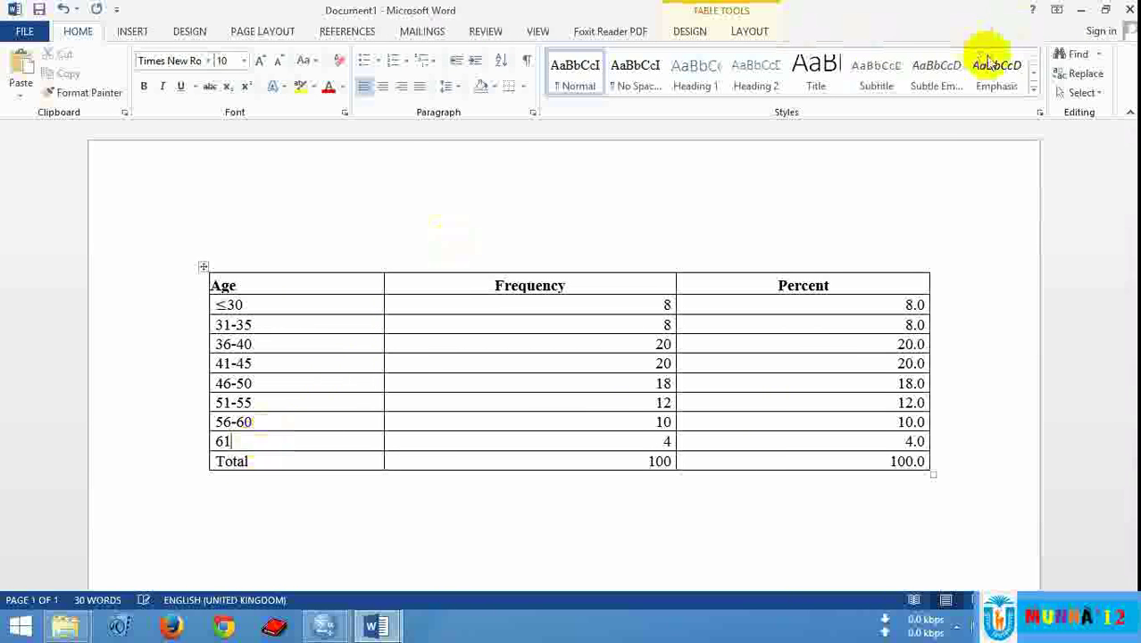
{"action": "left_click", "coordinate": [132, 32]}
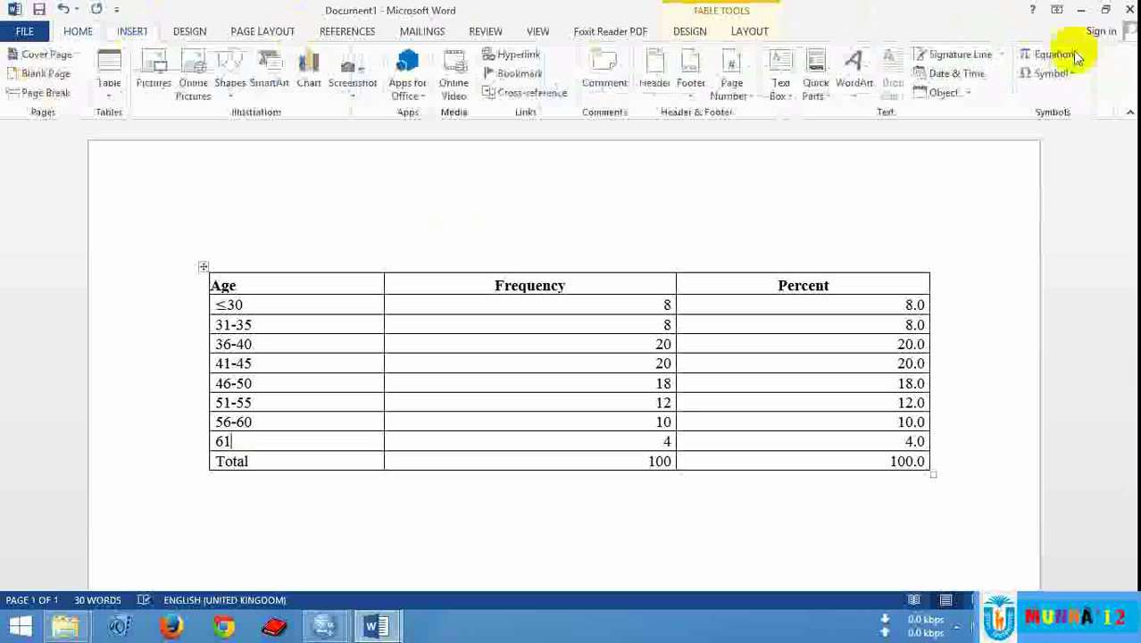
{"action": "left_click", "coordinate": [1085, 55]}
{"action": "left_click", "coordinate": [897, 462]}
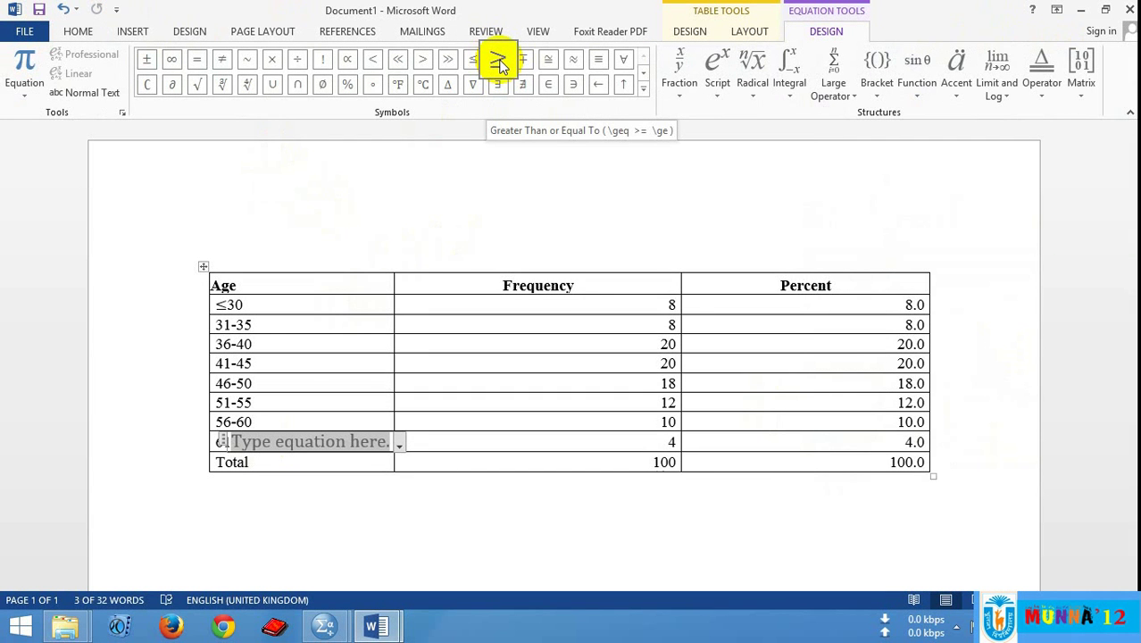
{"action": "left_click", "coordinate": [500, 62]}
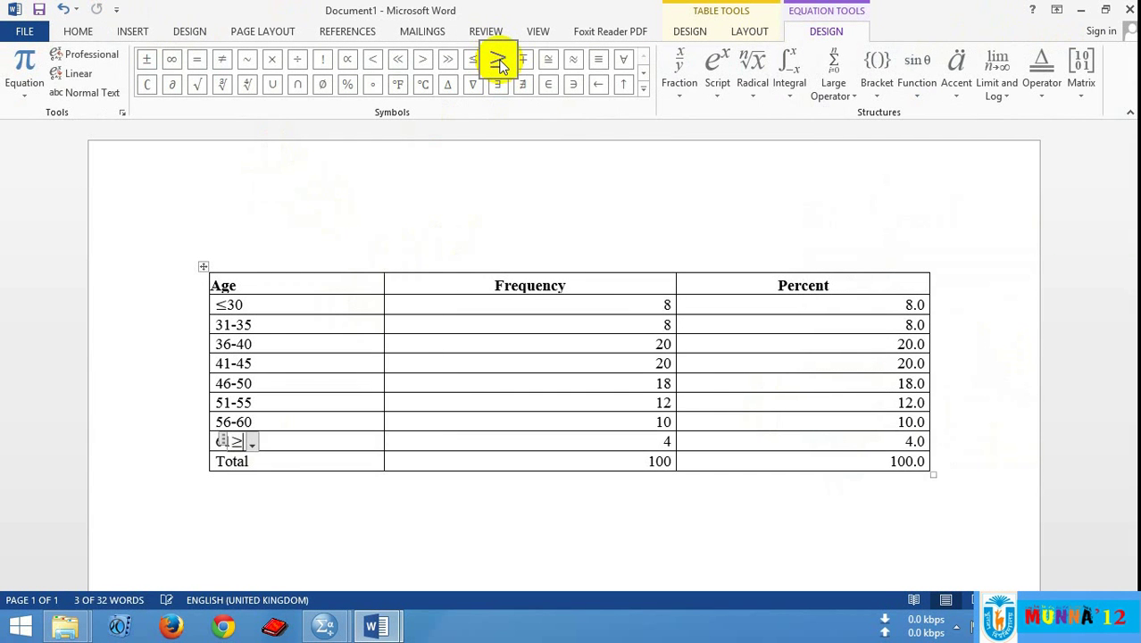
{"action": "left_click", "coordinate": [308, 447]}
{"action": "scroll", "coordinate": [308, 446], "scroll_direction": "down", "scroll_amount": 2}
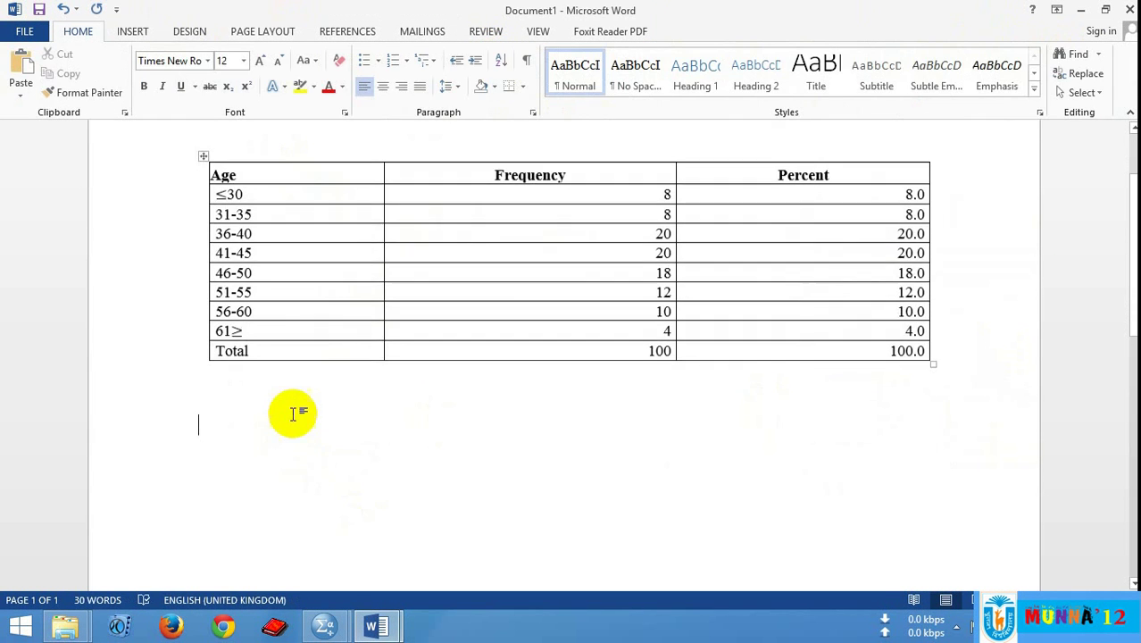
{"action": "scroll", "coordinate": [298, 356], "scroll_direction": "up", "scroll_amount": 2}
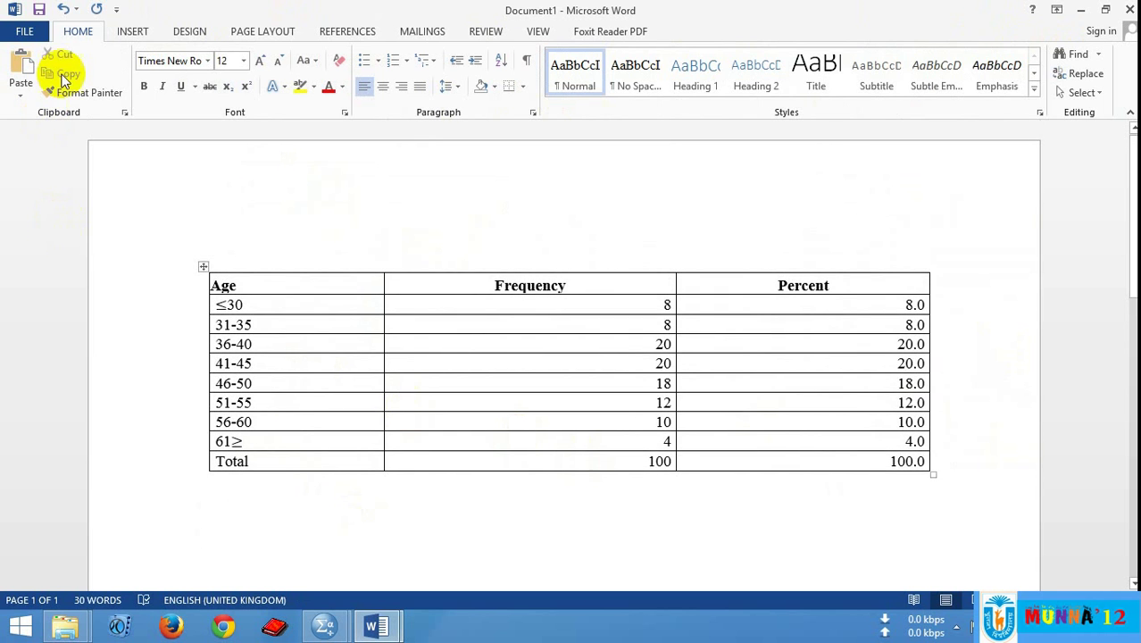
{"action": "left_click", "coordinate": [37, 8]}
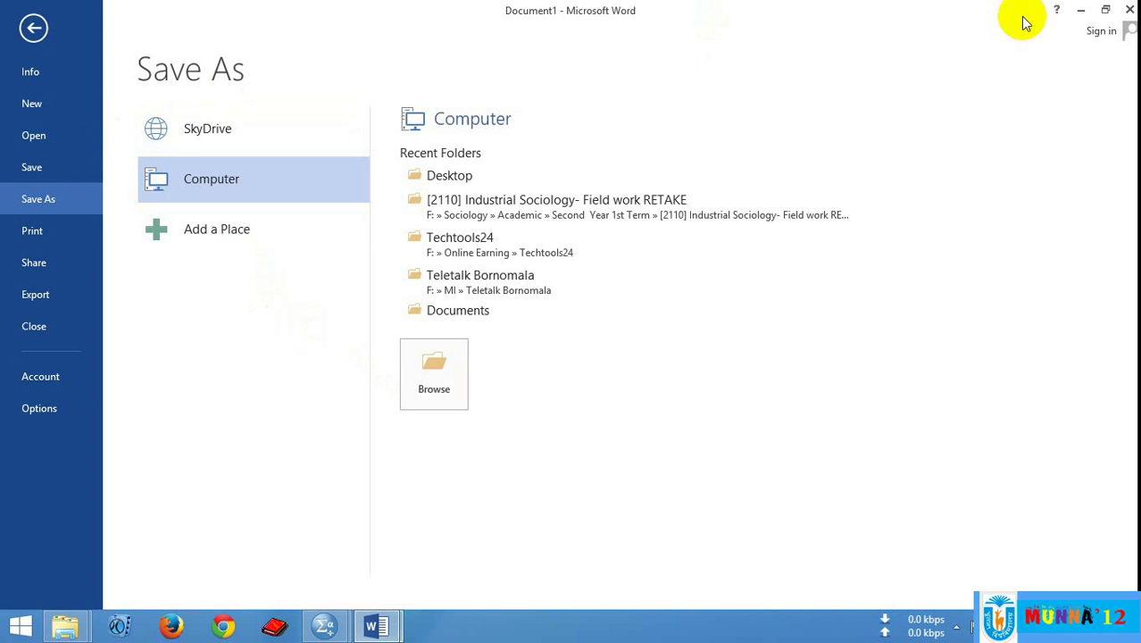
{"action": "left_click", "coordinate": [33, 28]}
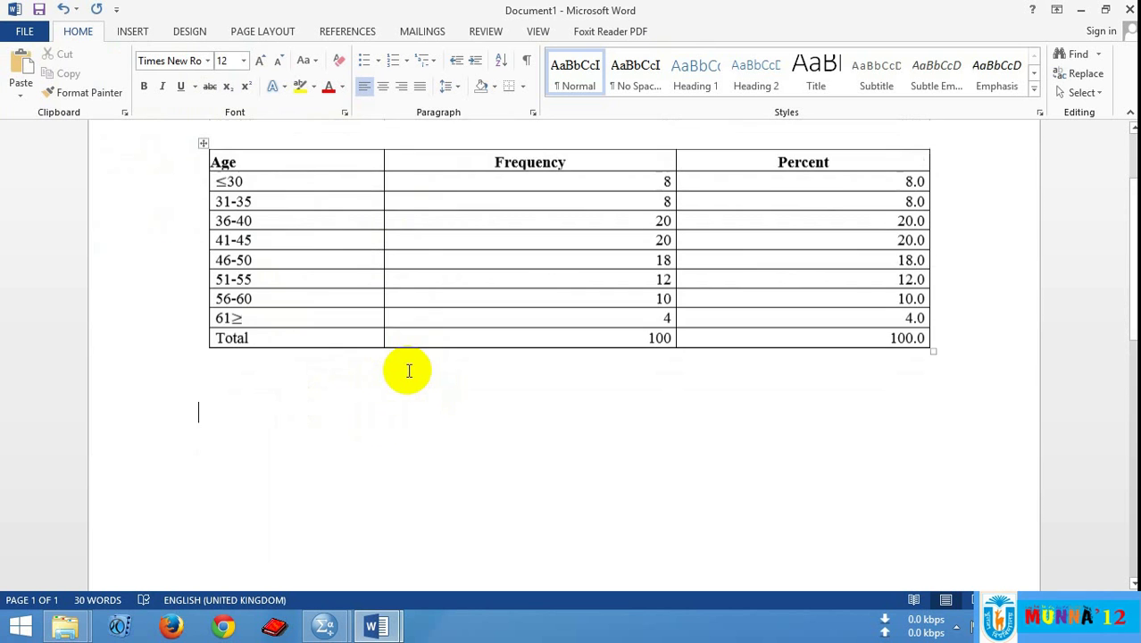
{"action": "scroll", "coordinate": [405, 368], "scroll_direction": "up", "scroll_amount": 1}
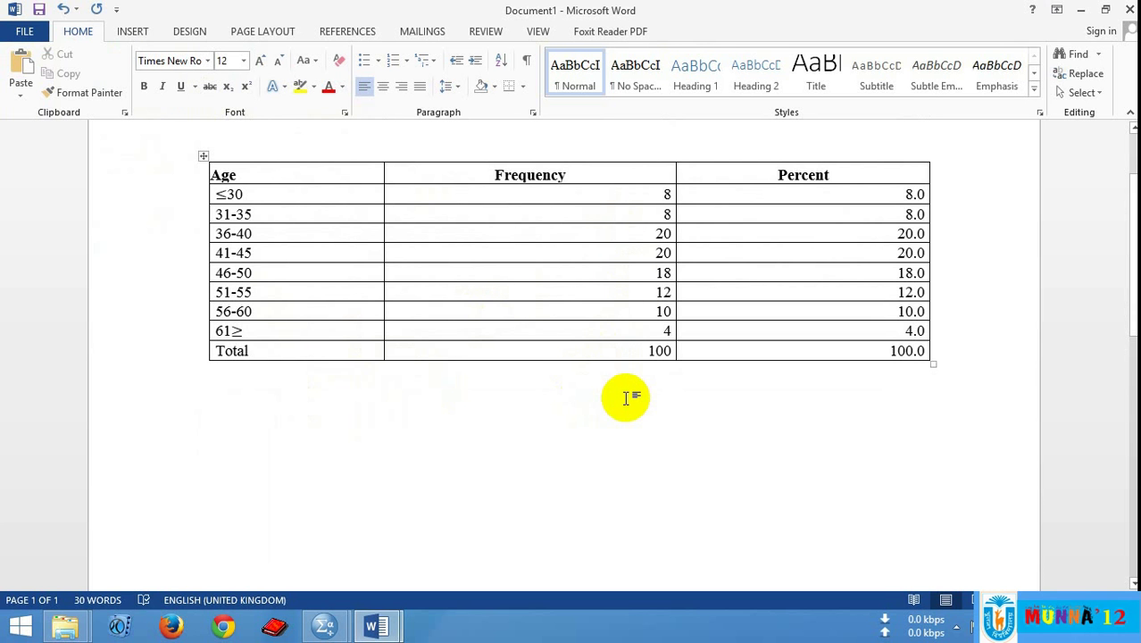
{"action": "scroll", "coordinate": [792, 334], "scroll_direction": "up", "scroll_amount": 2}
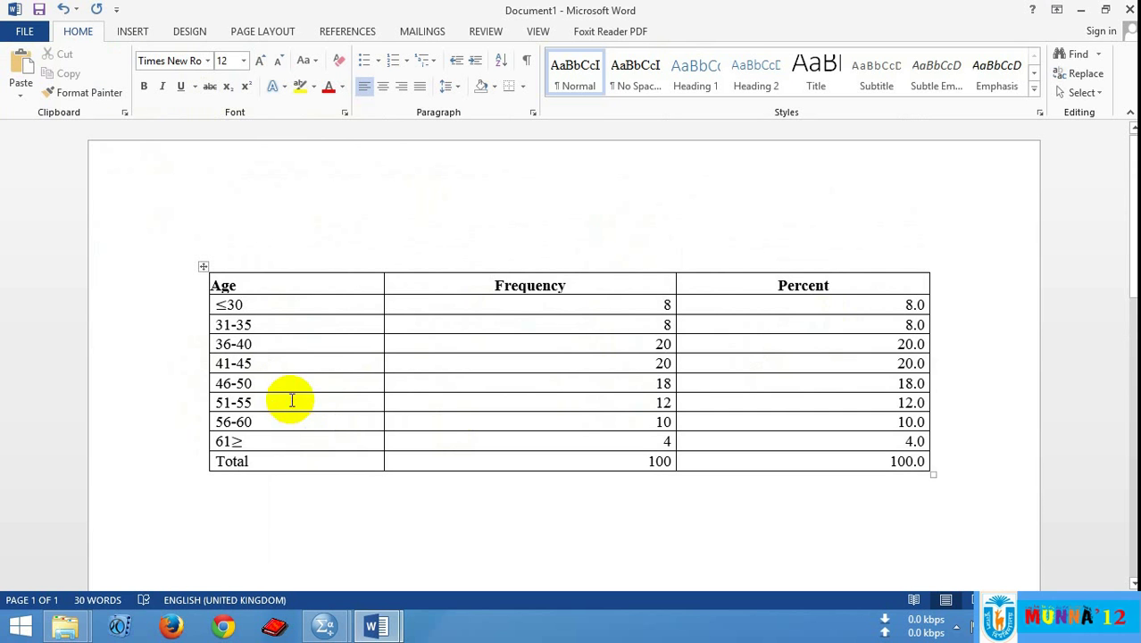
{"action": "scroll", "coordinate": [316, 382], "scroll_direction": "down", "scroll_amount": 2}
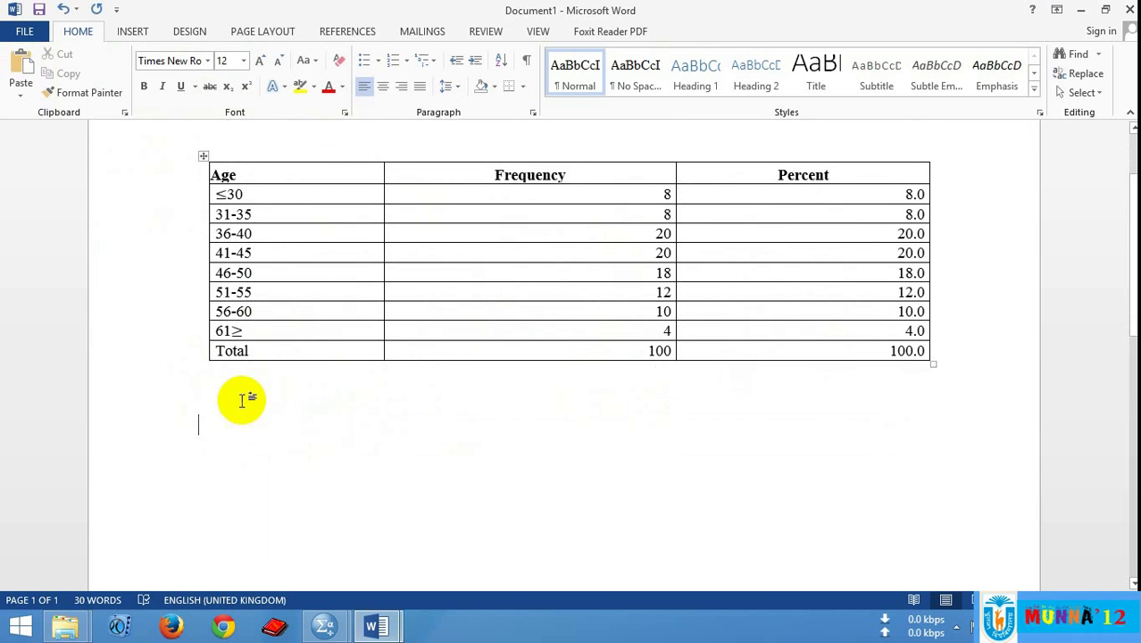